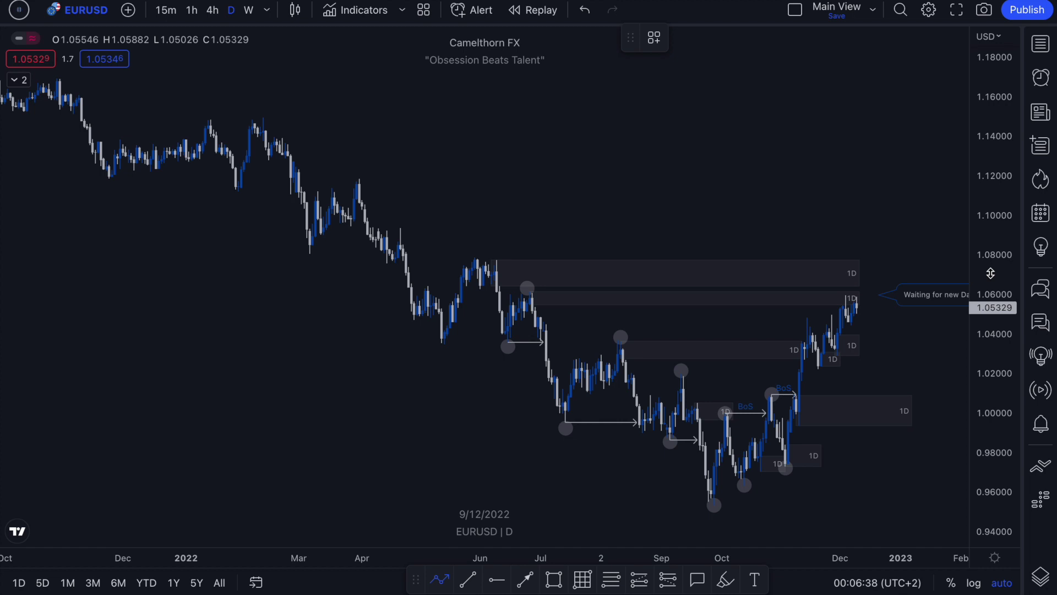
Step: Stretch the price scale, then return it to automatic fitting
drag(991, 273, 987, 277)
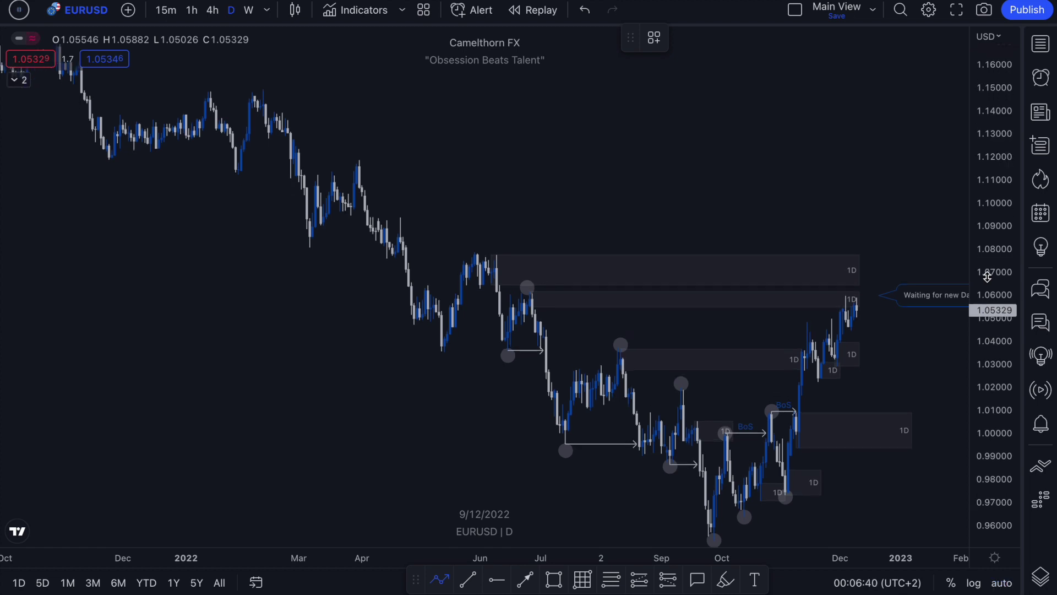
click(1001, 583)
scroll(829, 461, up, 4)
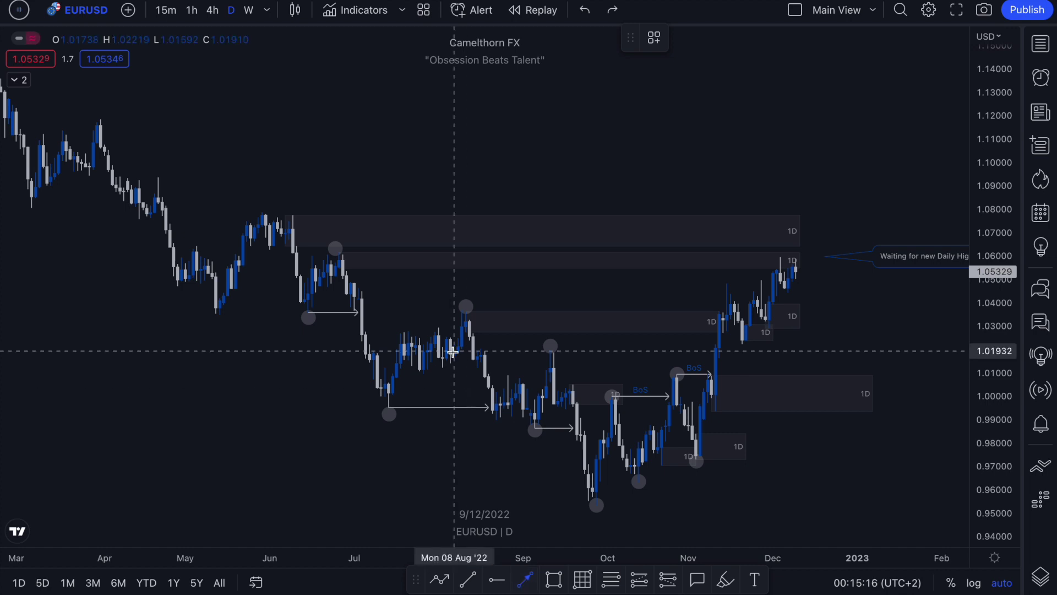
Step: Draw a downward arrow from the early-June high to early October near 1.012
click(270, 187)
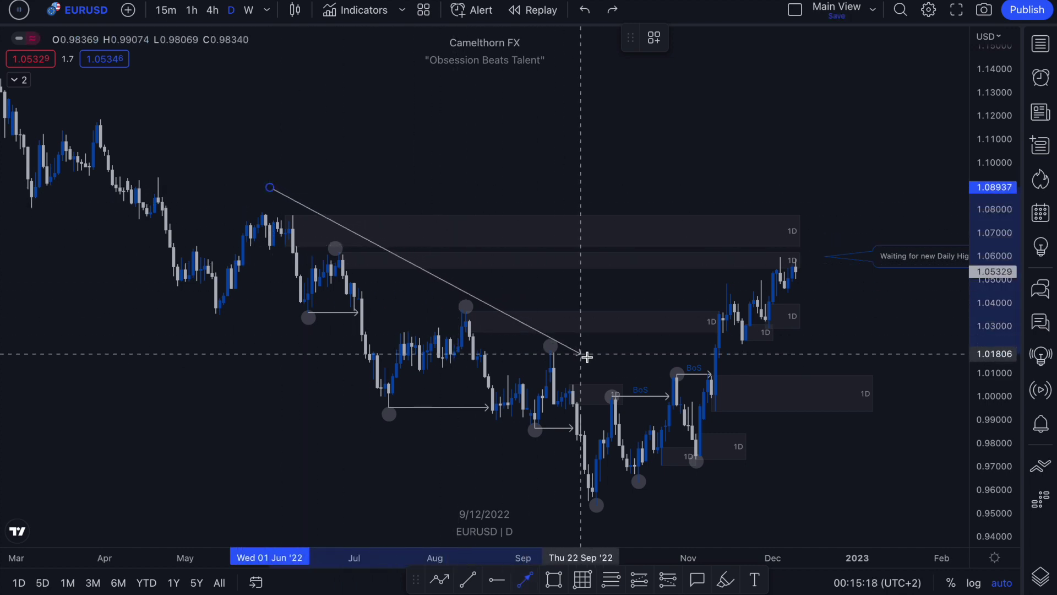
click(608, 368)
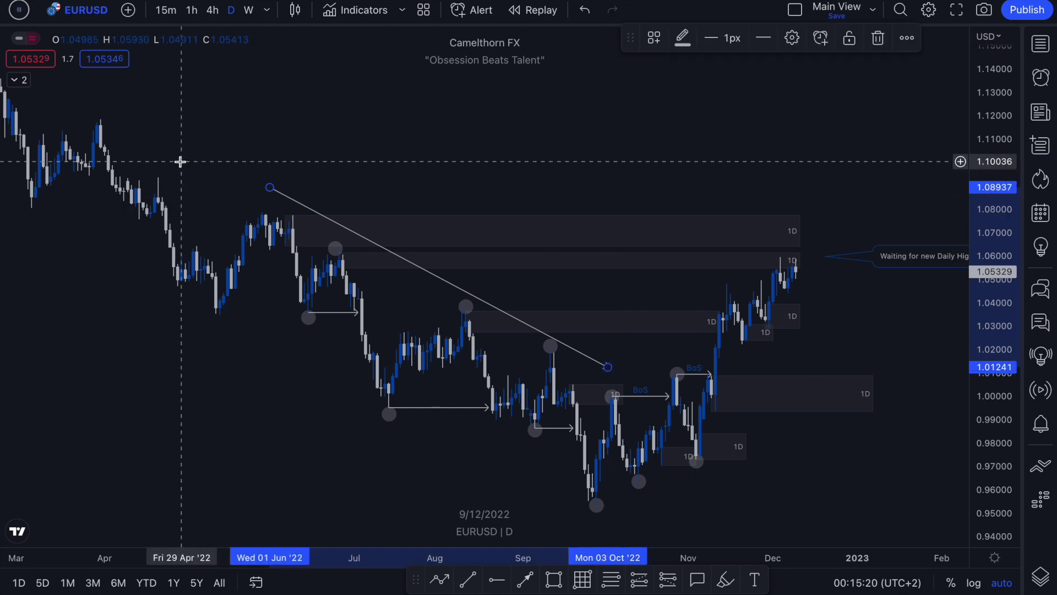
scroll(608, 300, up, 5)
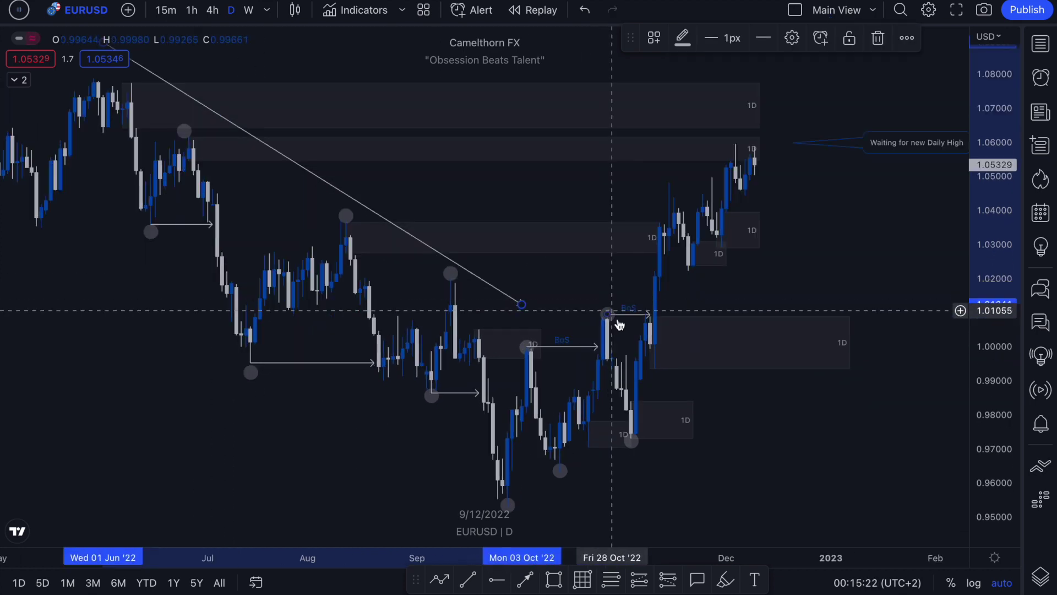
click(719, 584)
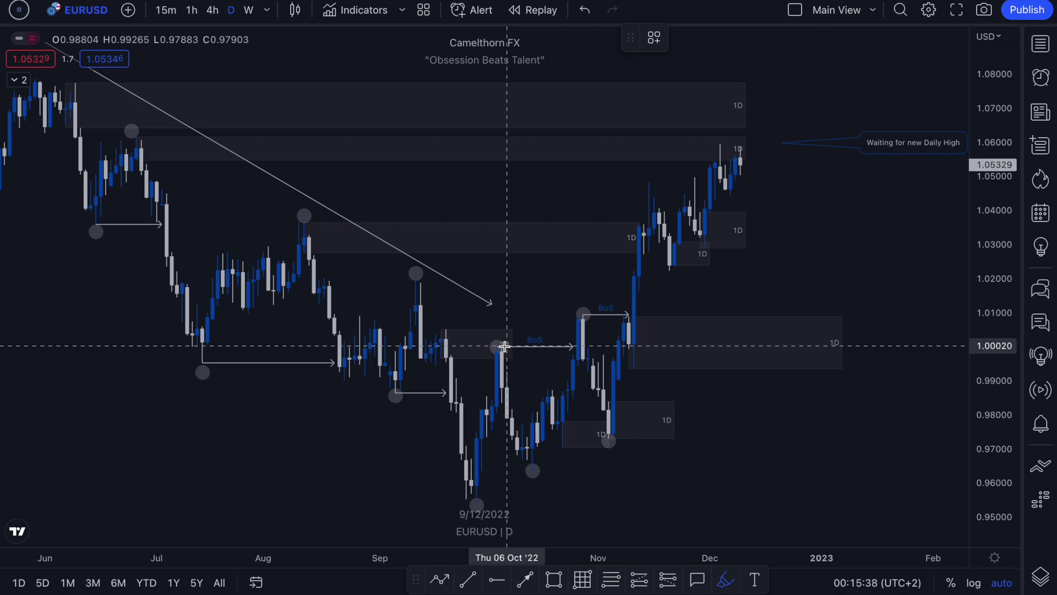
Step: Try and undo highlights at the September low near 0.99 and the September high near 1.02
drag(497, 346, 573, 346)
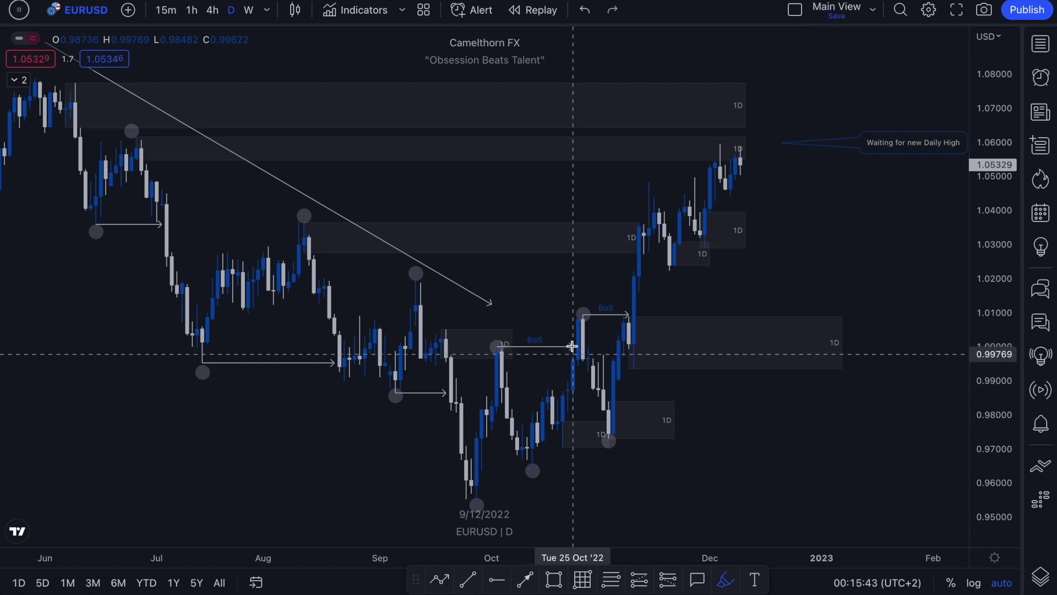
click(440, 495)
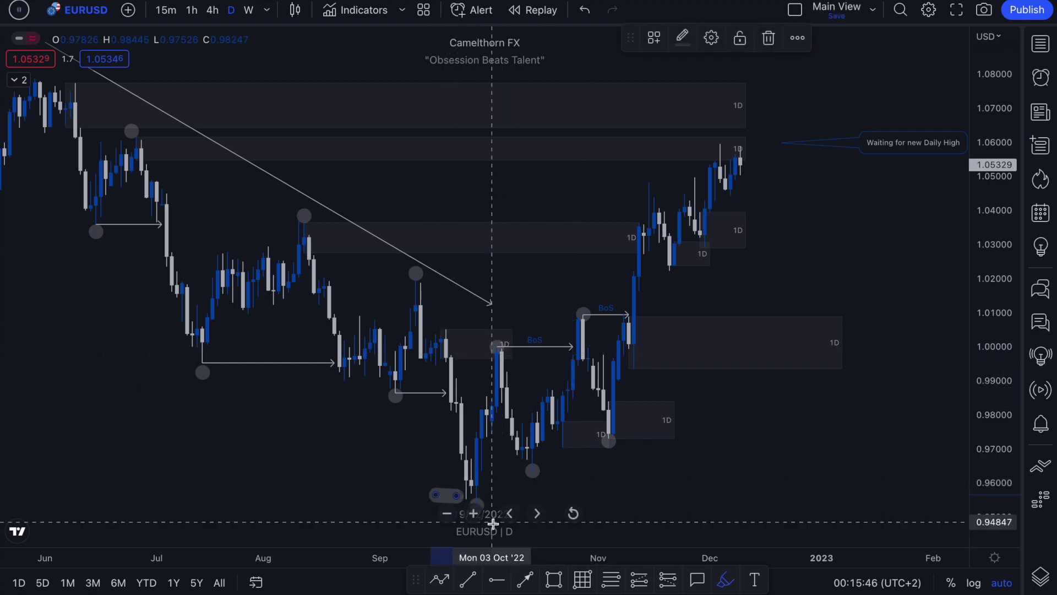
key(ctrl+z)
mouse_move(473, 501)
mouse_down()
mouse_move(492, 359)
mouse_move(476, 324)
mouse_up()
key(Escape)
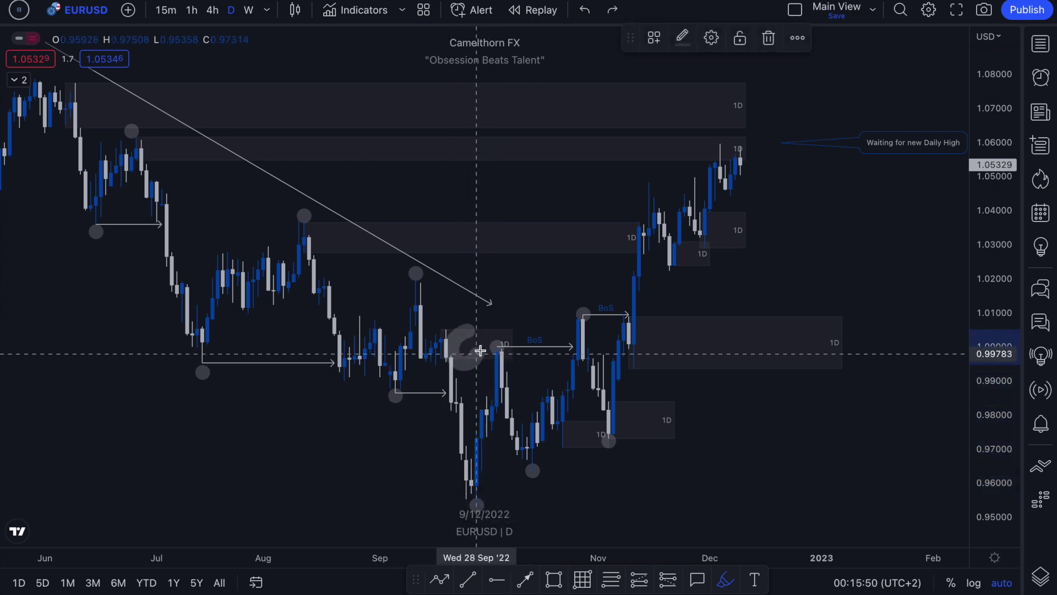
key(ctrl+z)
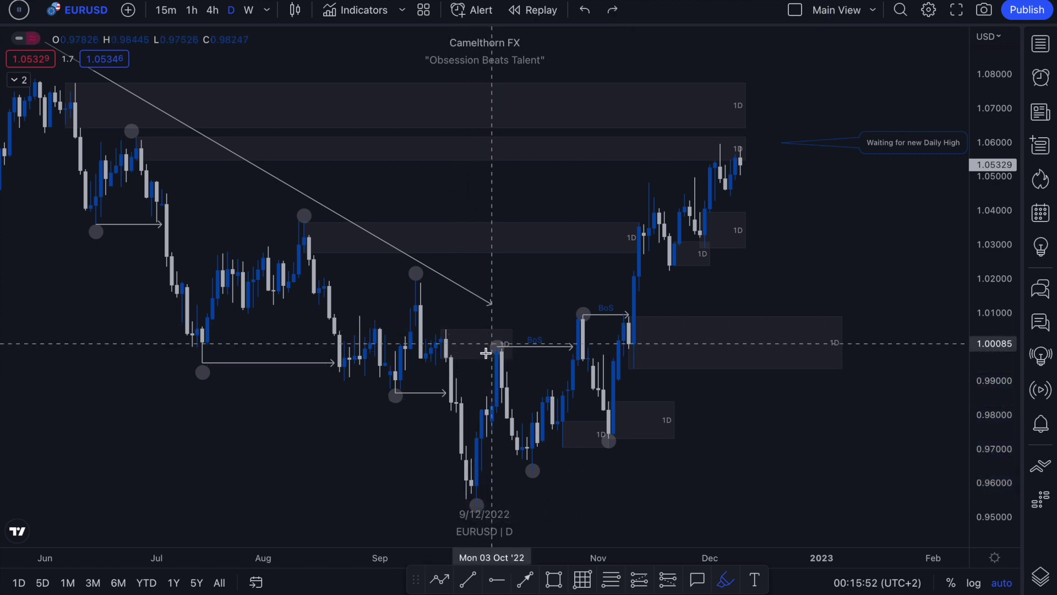
drag(410, 392, 503, 392)
drag(417, 278, 605, 281)
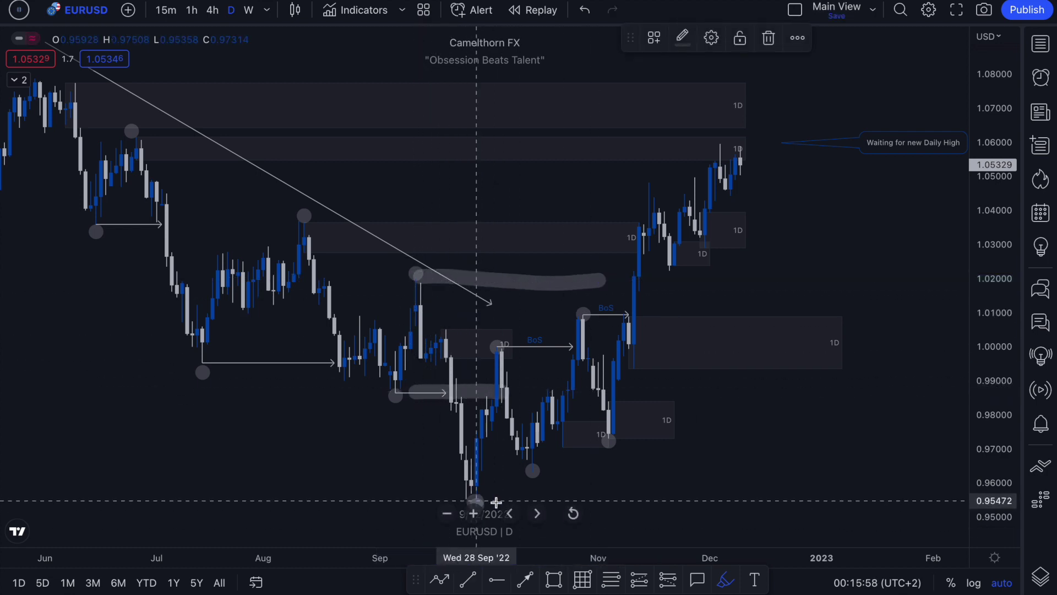
key(ctrl+z)
key(ctrl+z)
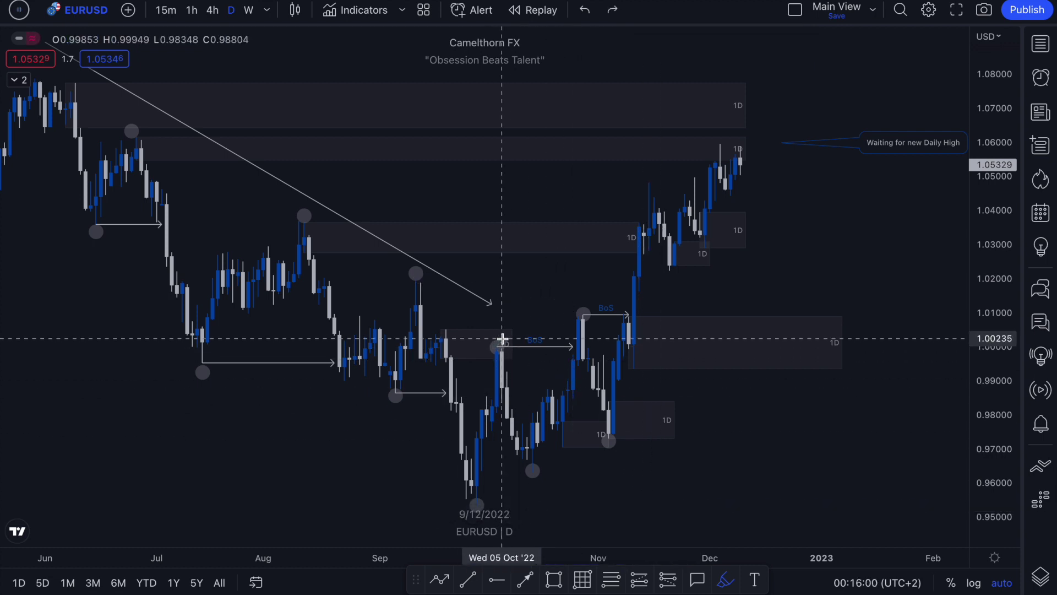
Step: Sketch and undo trial arches and rises around the early-October high and BoS level
mouse_move(477, 351)
mouse_down()
mouse_move(497, 314)
mouse_move(517, 336)
mouse_move(502, 352)
mouse_move(480, 347)
mouse_move(498, 410)
mouse_move(564, 525)
mouse_up()
key(ctrl+z)
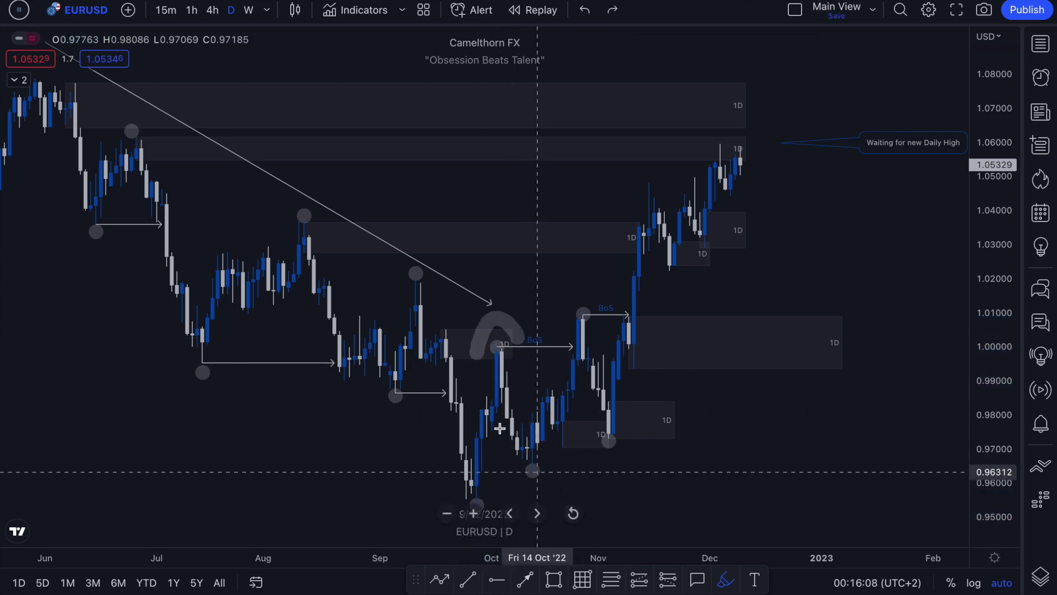
drag(515, 345, 517, 349)
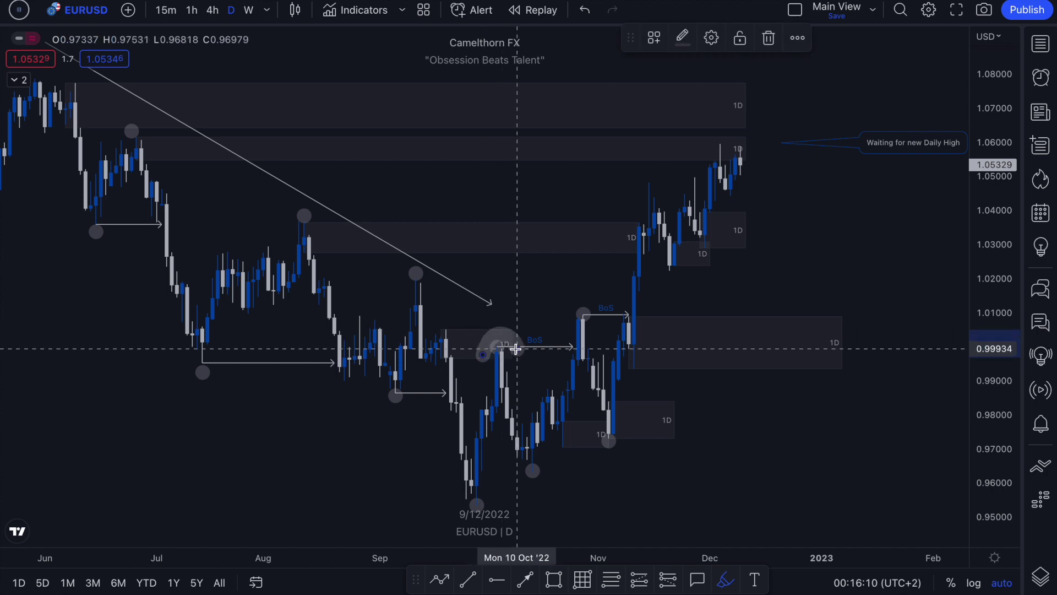
key(ctrl+z)
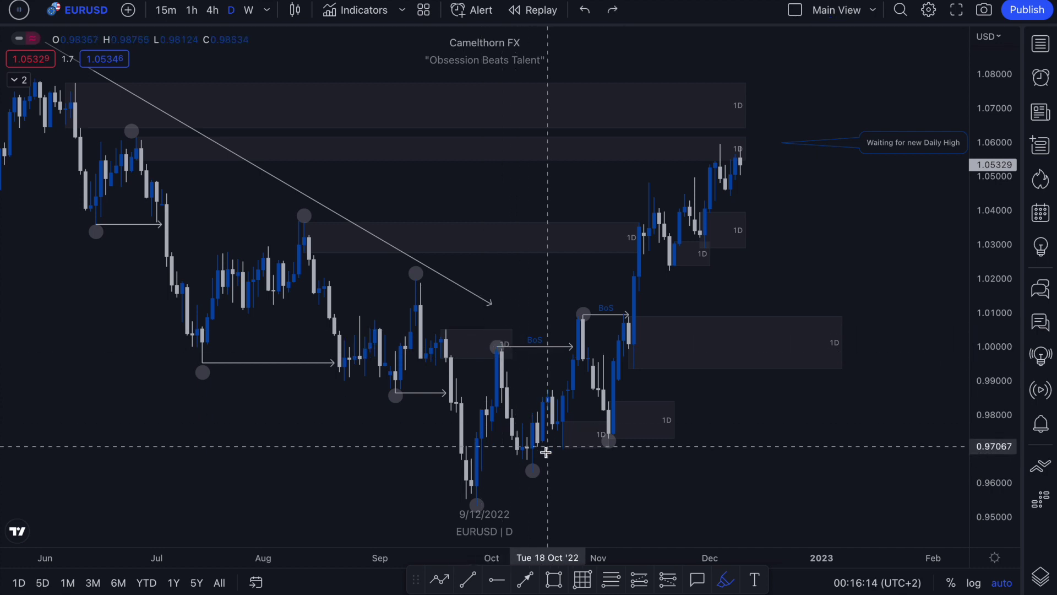
drag(532, 469, 583, 308)
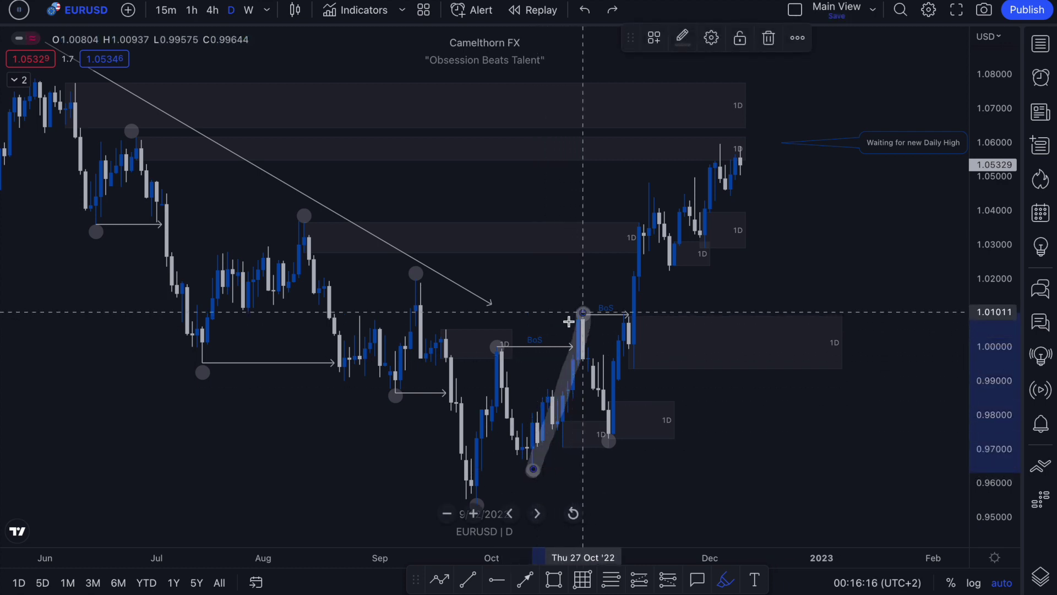
drag(491, 349, 569, 344)
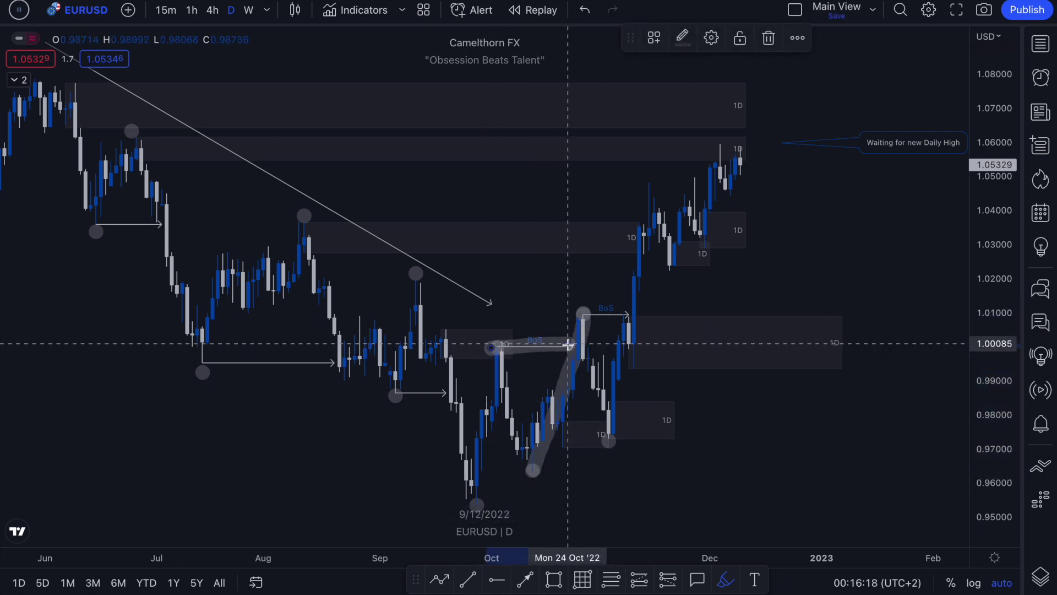
key(ctrl+z)
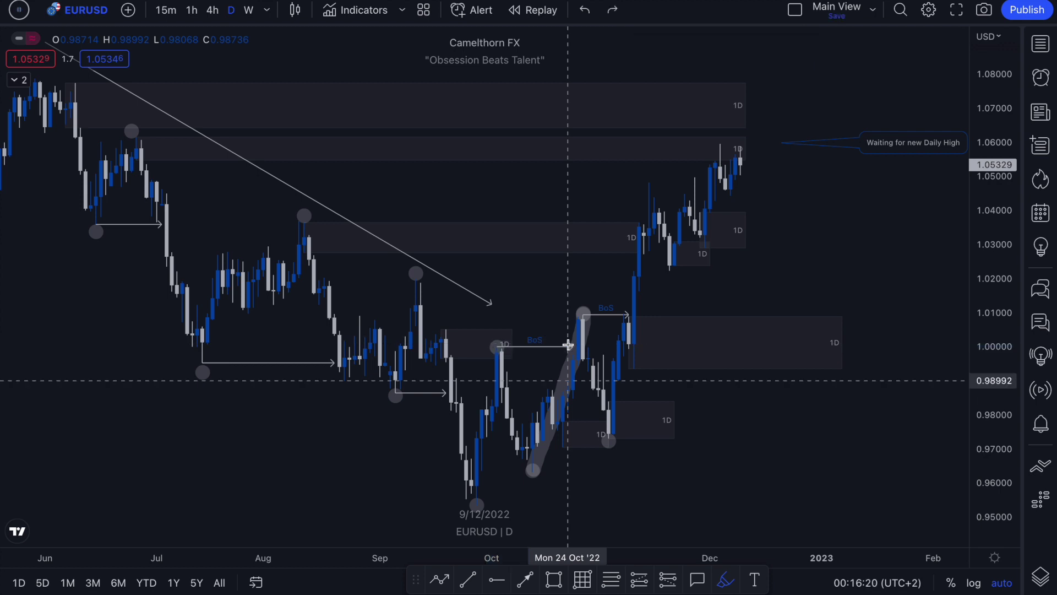
key(ctrl+z)
Step: Draw a U-shaped curve under the mid-October low and trace a rise from the early-November low
mouse_move(516, 468)
mouse_down()
mouse_move(532, 498)
mouse_move(556, 467)
mouse_up()
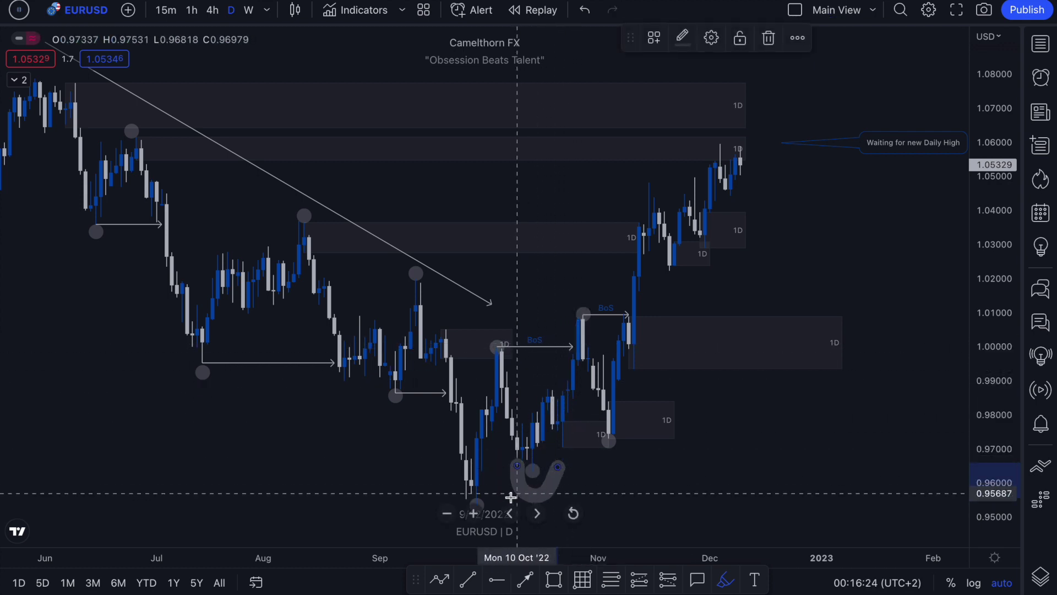
mouse_move(531, 462)
mouse_down()
mouse_move(578, 319)
mouse_move(571, 291)
mouse_move(598, 304)
mouse_move(618, 422)
mouse_up()
key(ctrl+z)
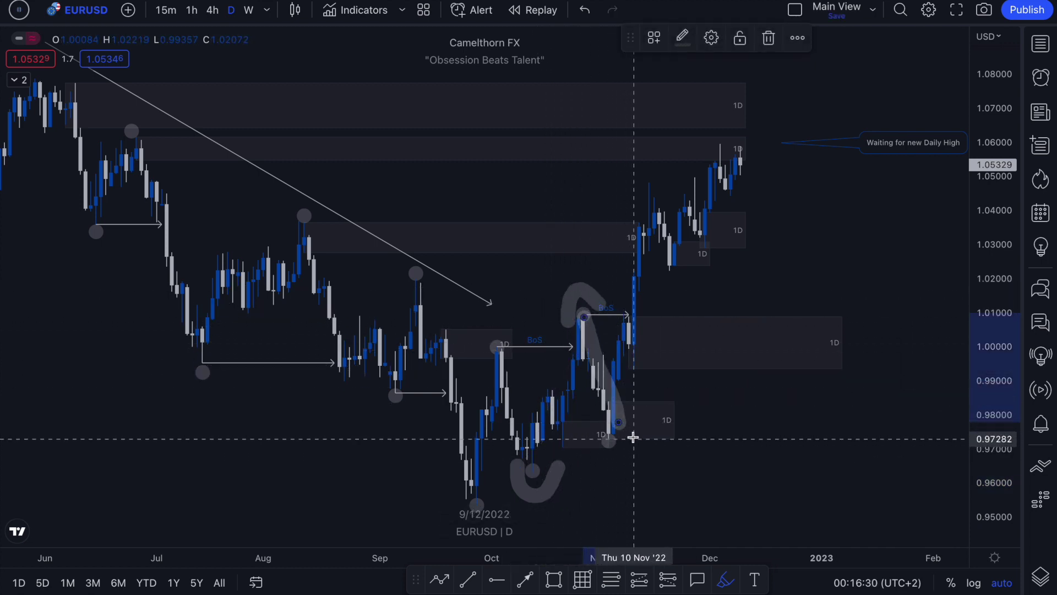
key(Escape)
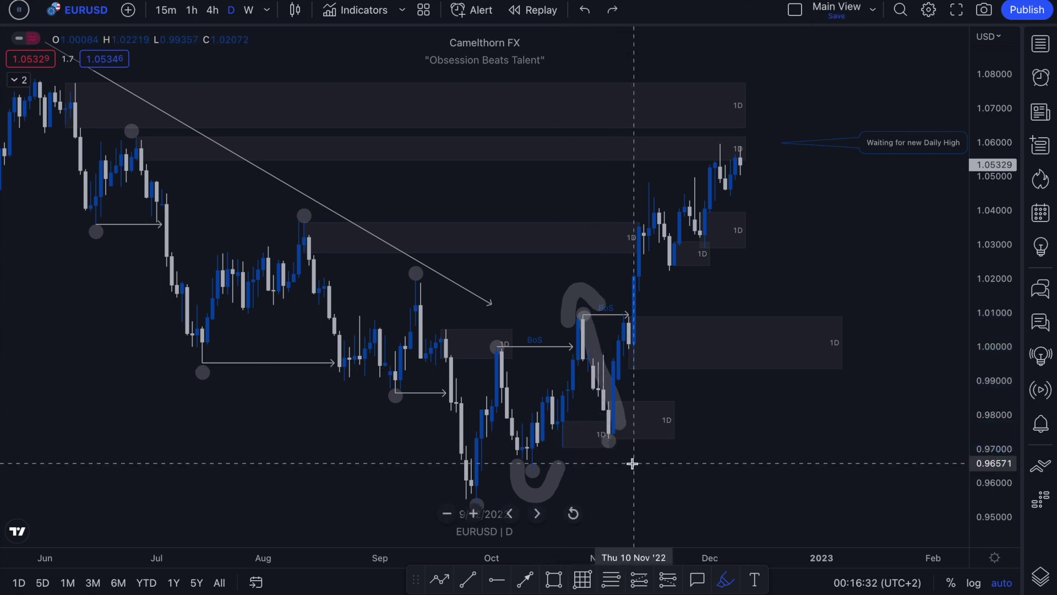
key(ctrl+z)
key(ctrl+z)
drag(606, 434, 664, 207)
Step: Complete the projected rise and highlight along the October BoS line, discarding a diagonal projection
click(611, 314)
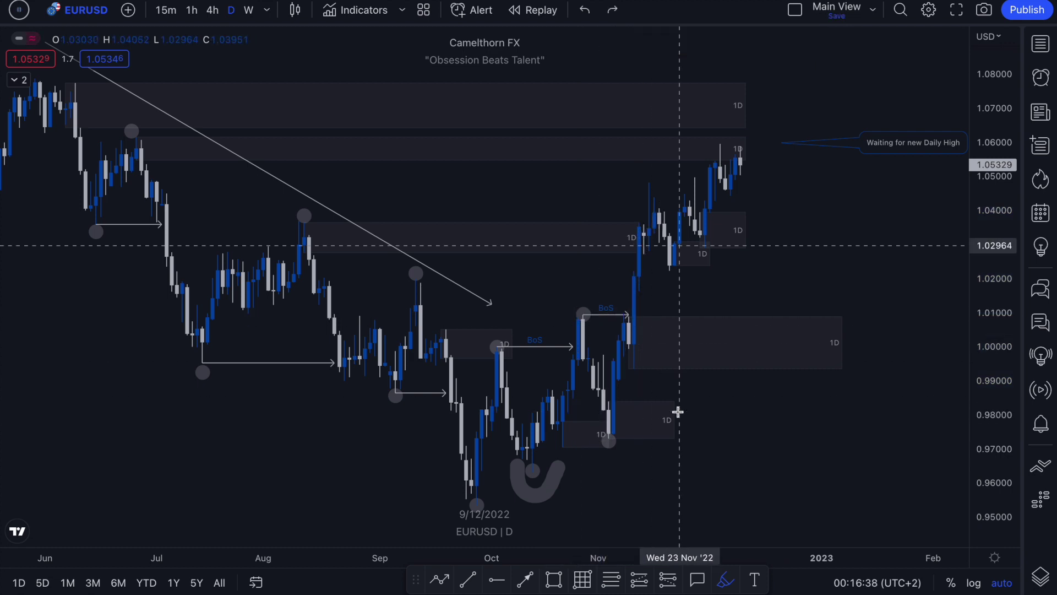
scroll(677, 410, up, 1)
drag(452, 325, 535, 325)
mouse_move(514, 484)
mouse_down()
mouse_move(620, 383)
mouse_move(702, 264)
mouse_up()
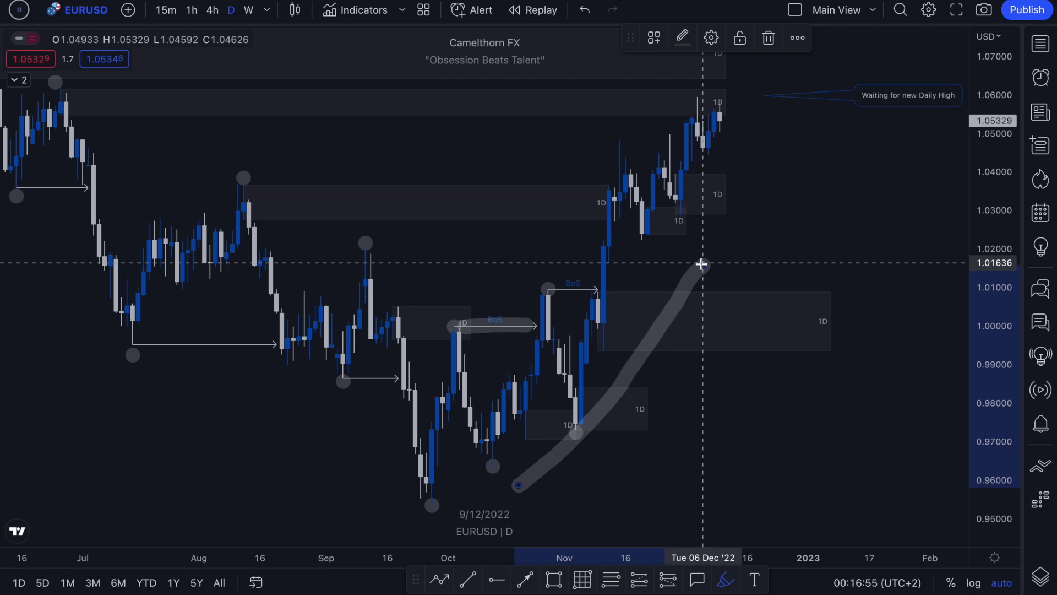
key(ctrl+z)
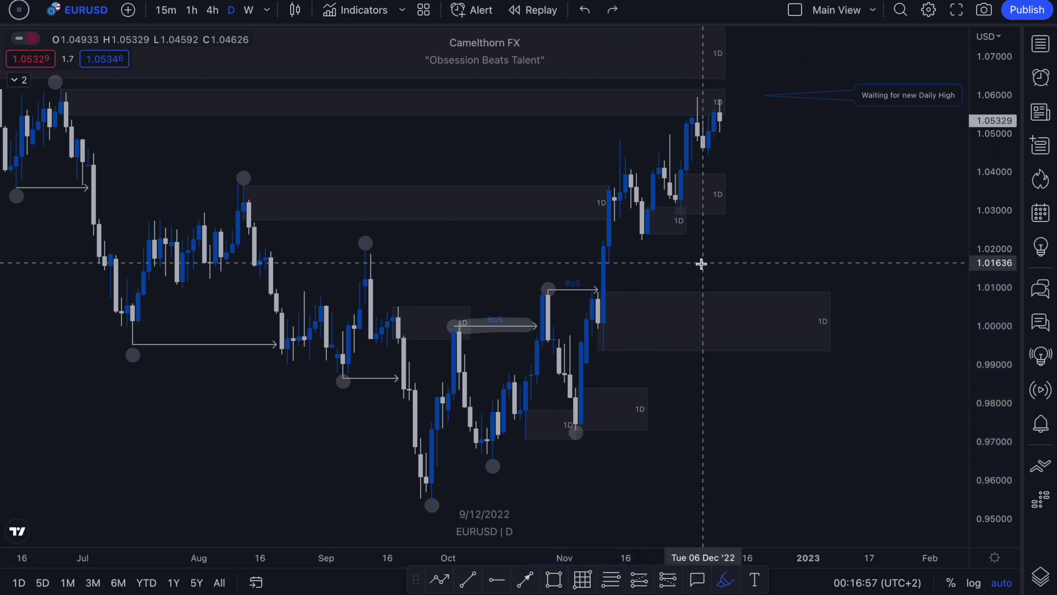
Step: Try and undo rising highlights and a circle at the mid-November high, then pan to May–December
scroll(682, 226, down, 1)
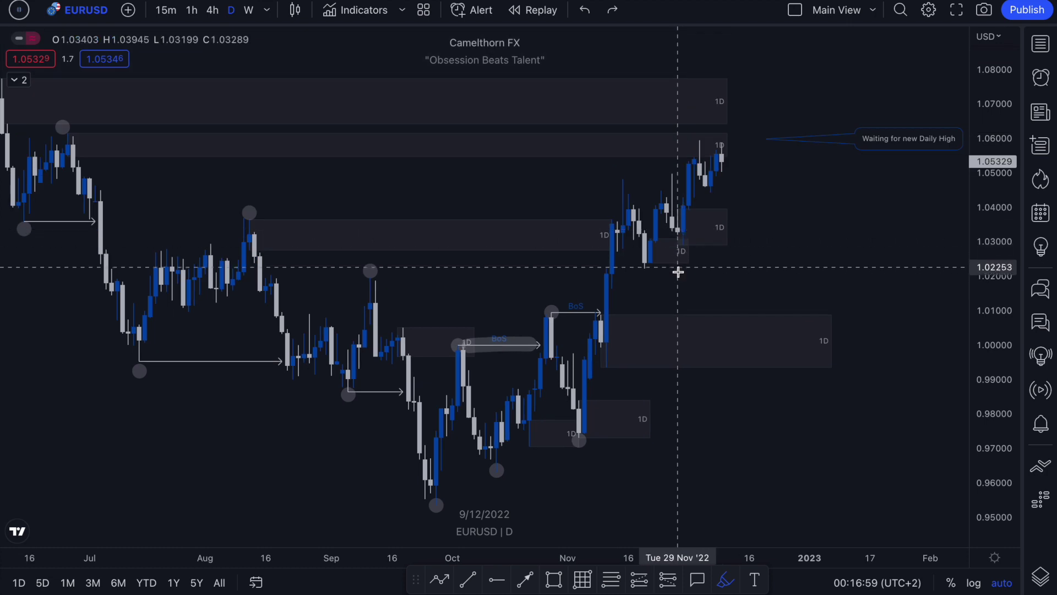
drag(647, 274, 728, 190)
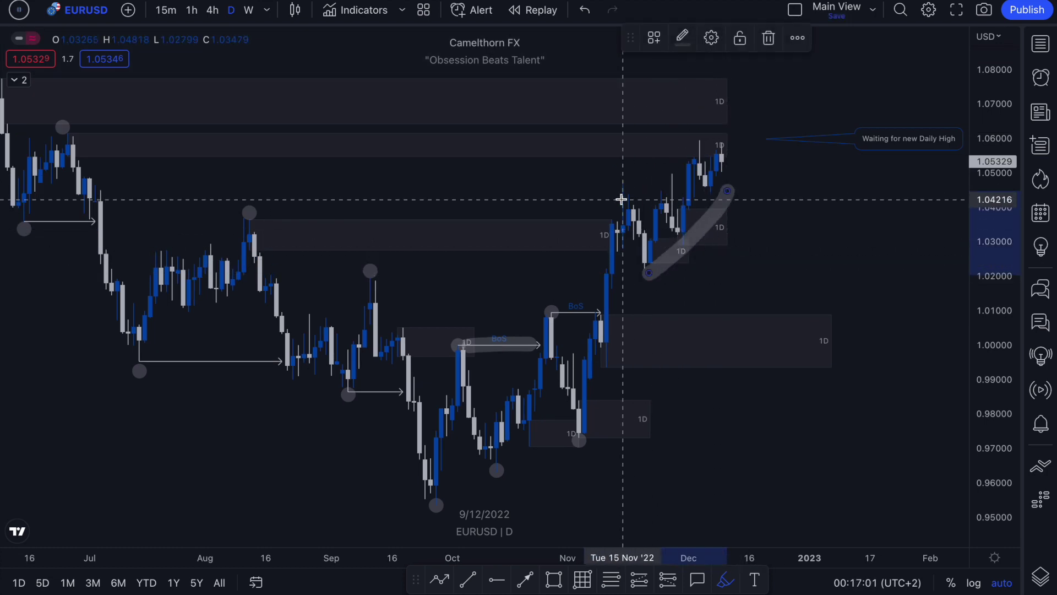
drag(611, 199, 705, 150)
key(ctrl+z)
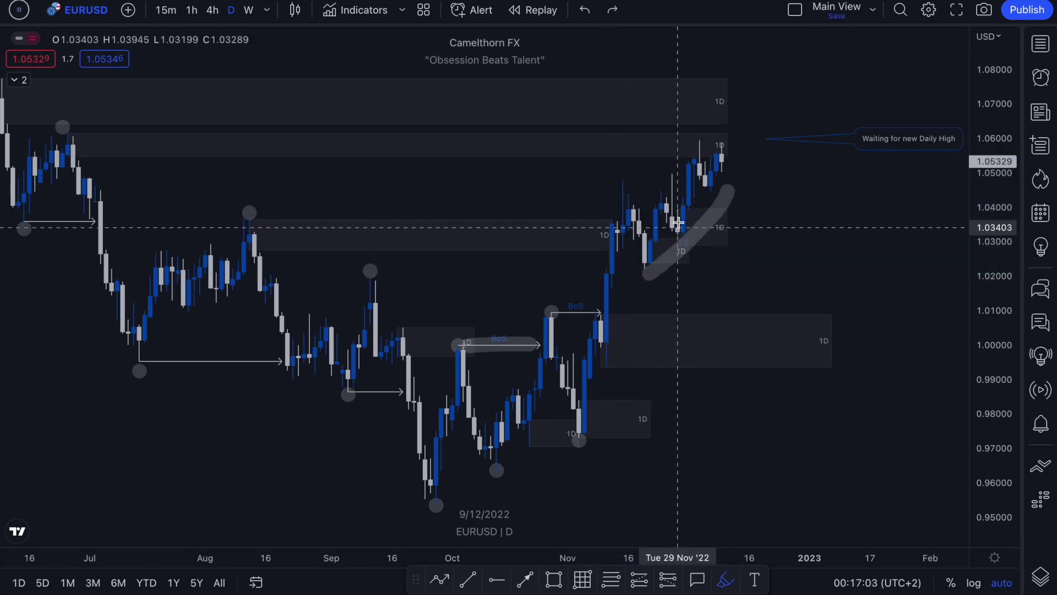
key(ctrl+z)
scroll(678, 222, down, 3)
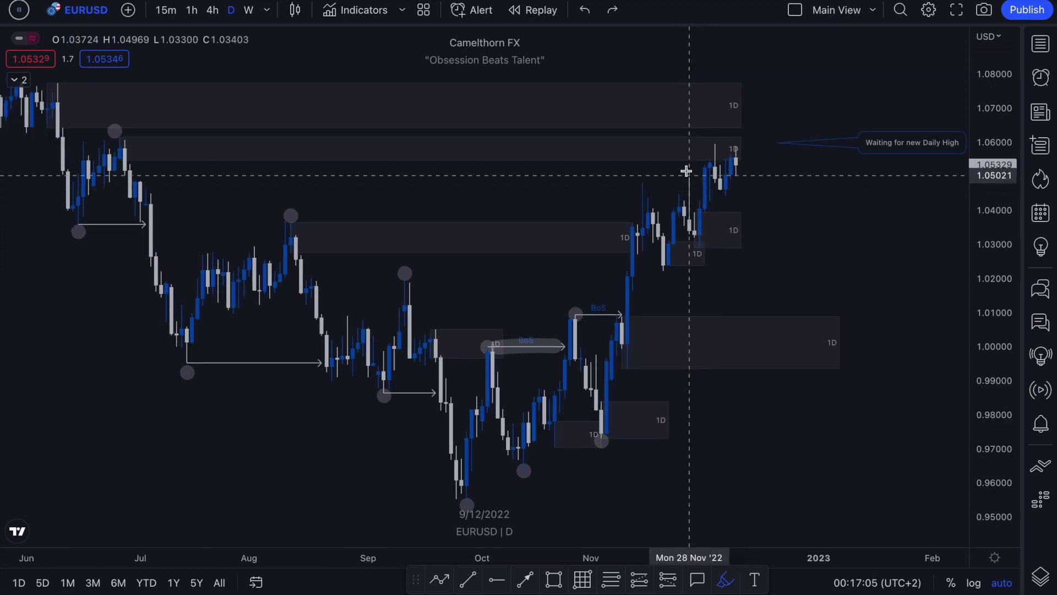
mouse_move(651, 146)
mouse_down()
mouse_move(628, 146)
mouse_move(670, 168)
mouse_move(650, 143)
mouse_up()
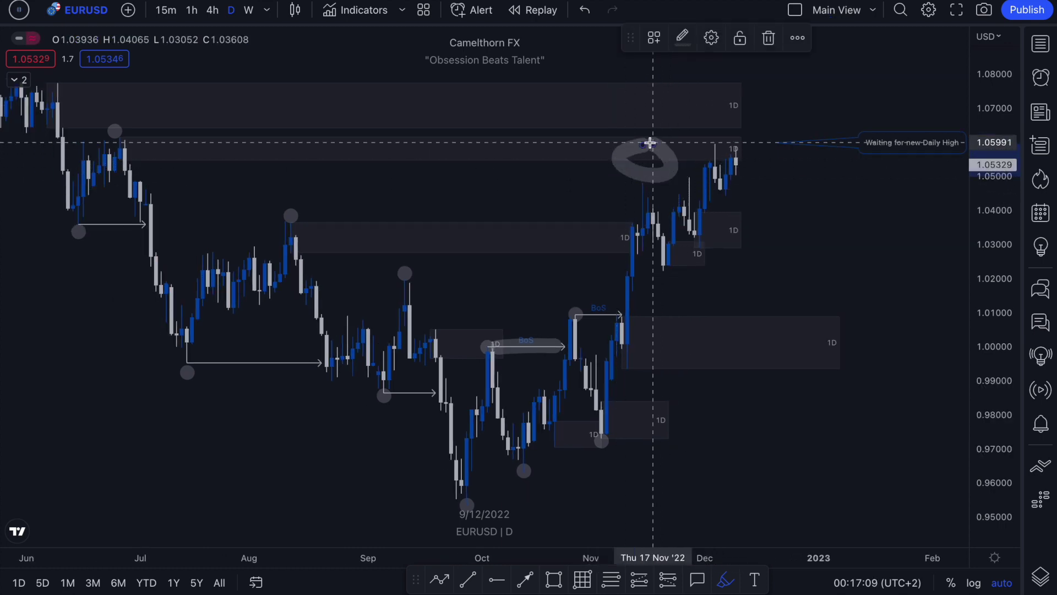
key(ctrl+z)
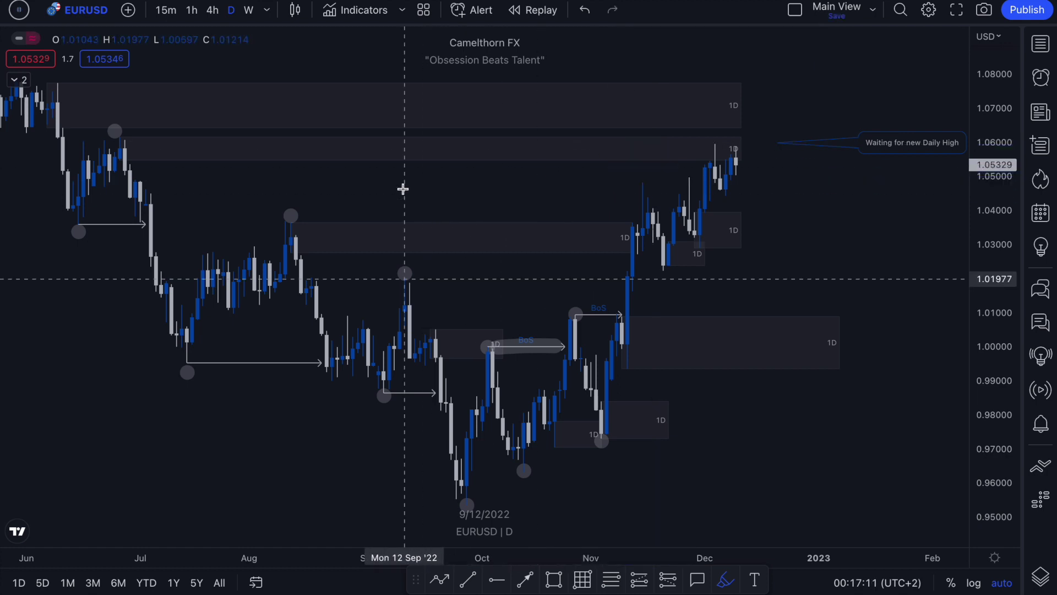
scroll(401, 189, down, 1)
drag(349, 196, 507, 206)
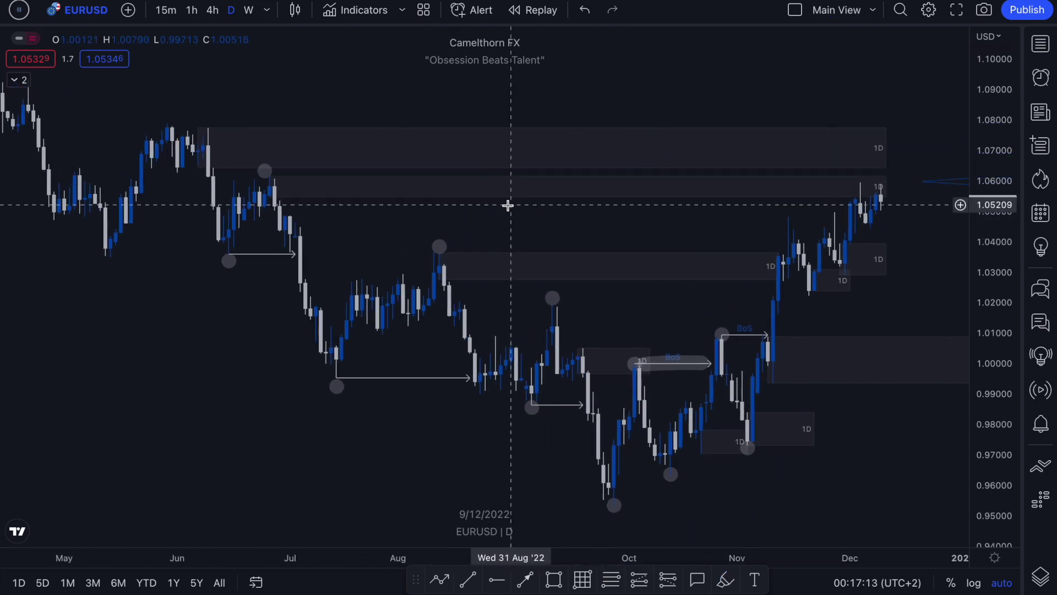
Step: Sketch and undo trial highlighter strokes from the June high along the lows
click(719, 583)
drag(264, 172, 334, 375)
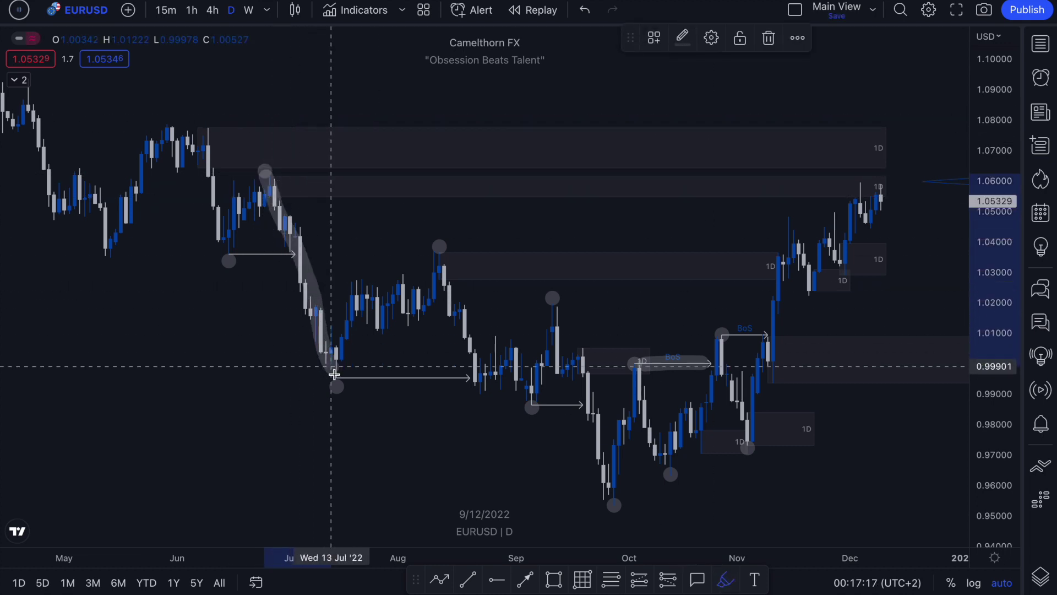
drag(265, 174, 465, 190)
drag(335, 380, 514, 395)
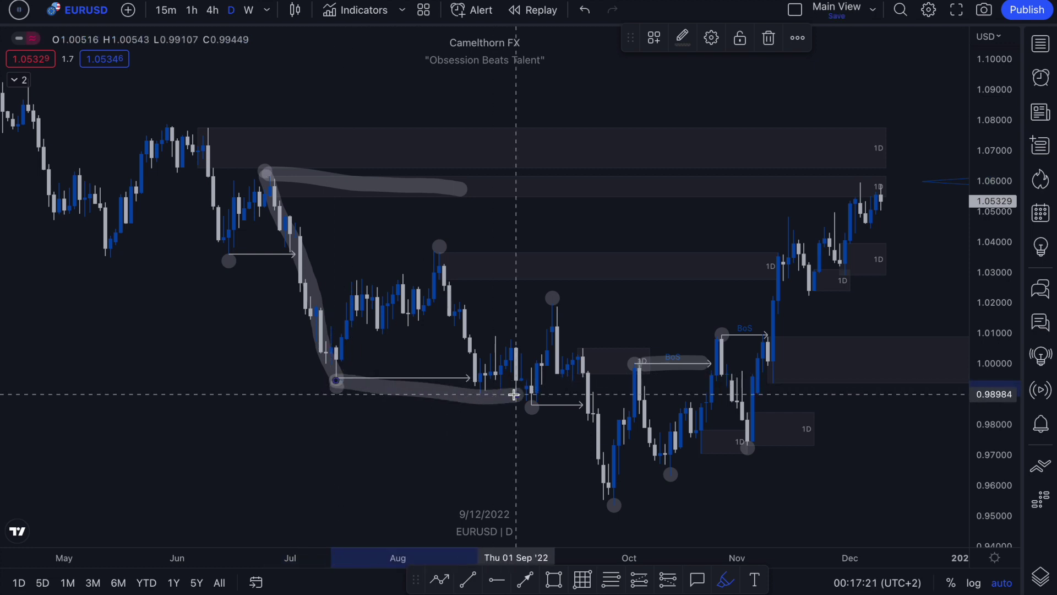
key(ctrl+z)
key(ctrl+z)
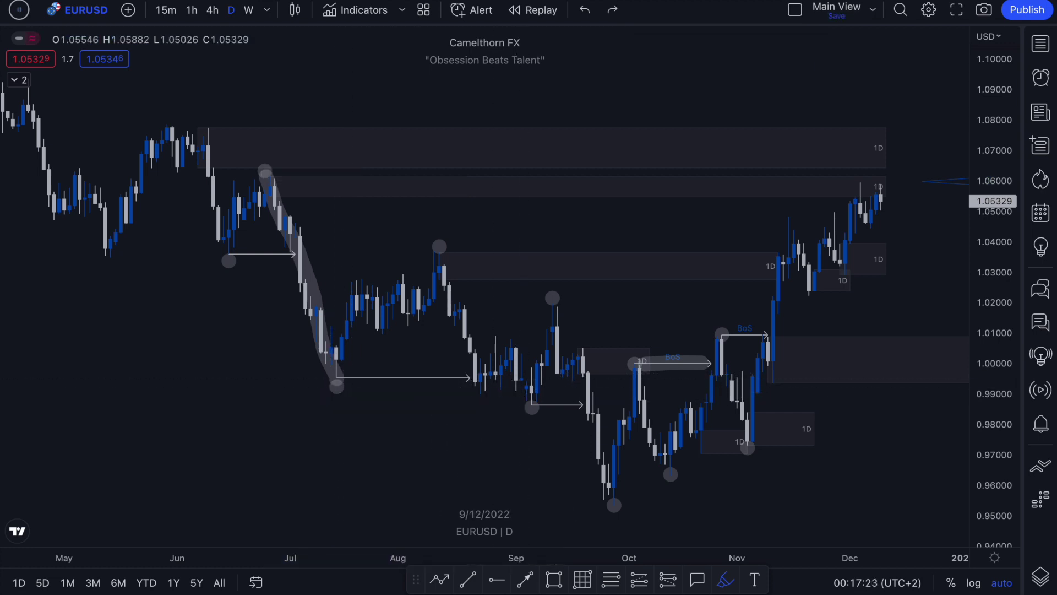
Step: Measure a date and price range from the late-June high to the July low
click(611, 579)
click(267, 175)
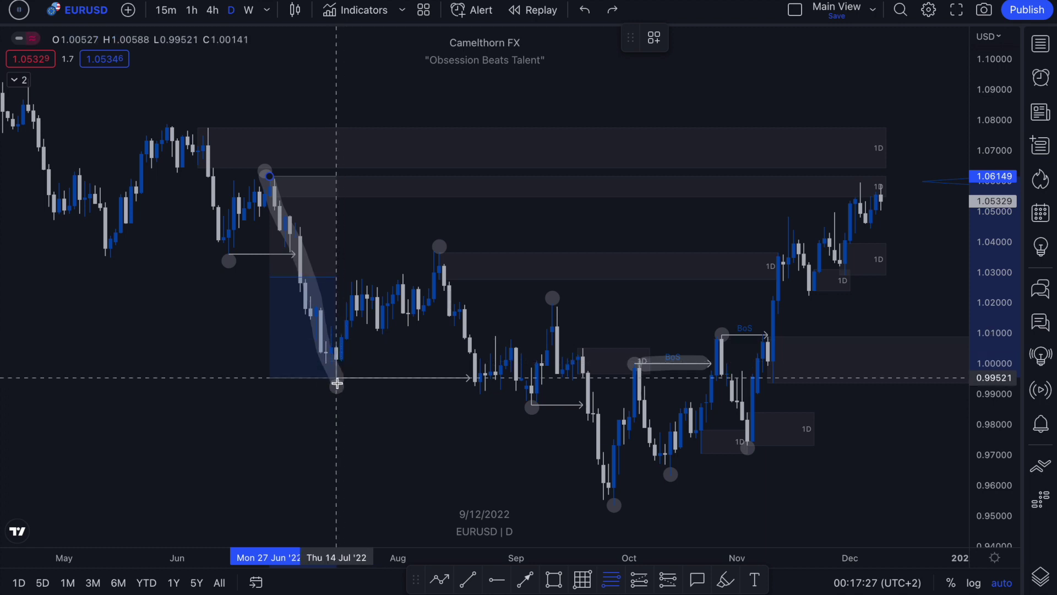
click(337, 384)
Step: Try and undo highlights across the July range and projected drops from the August and September highs
click(724, 579)
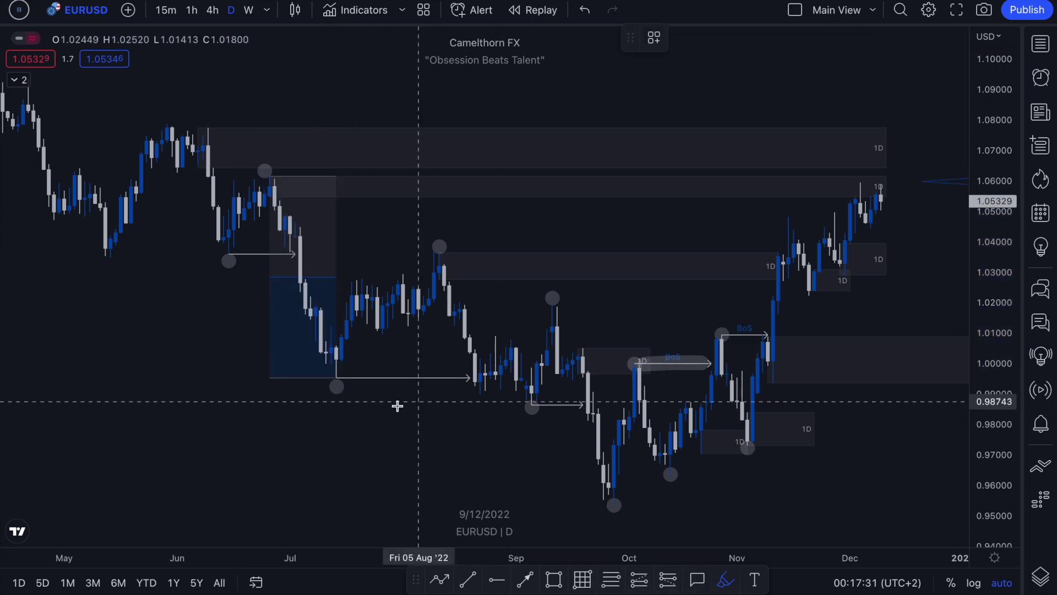
mouse_move(314, 377)
mouse_down()
mouse_move(324, 406)
mouse_move(351, 393)
mouse_move(361, 349)
mouse_move(454, 235)
mouse_up()
drag(295, 242, 435, 240)
drag(292, 228, 409, 229)
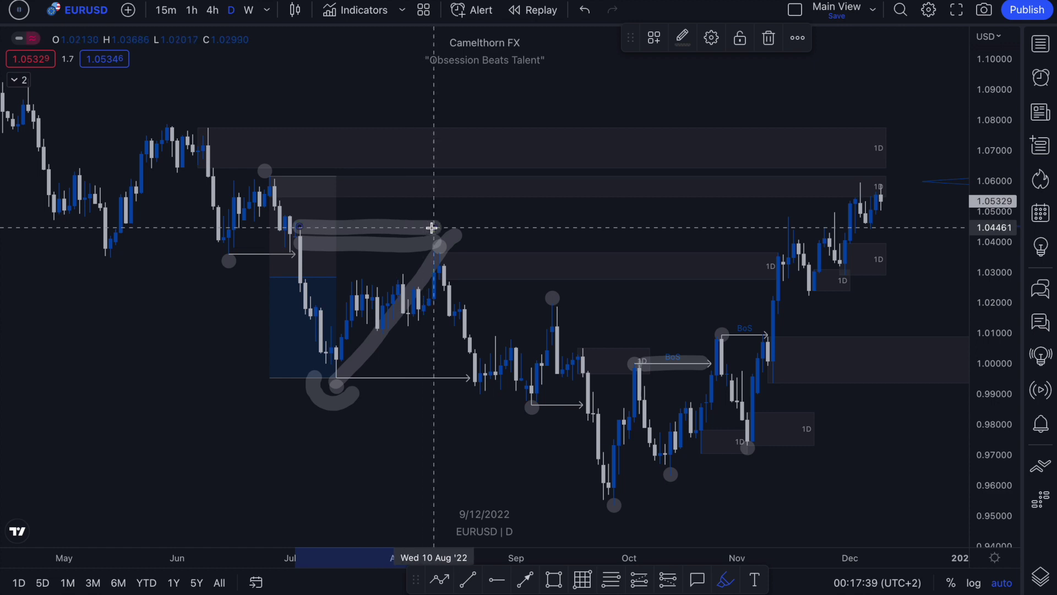
key(ctrl+z)
key(ctrl+z)
key(ctrl+z)
drag(429, 241, 498, 420)
drag(479, 367, 573, 376)
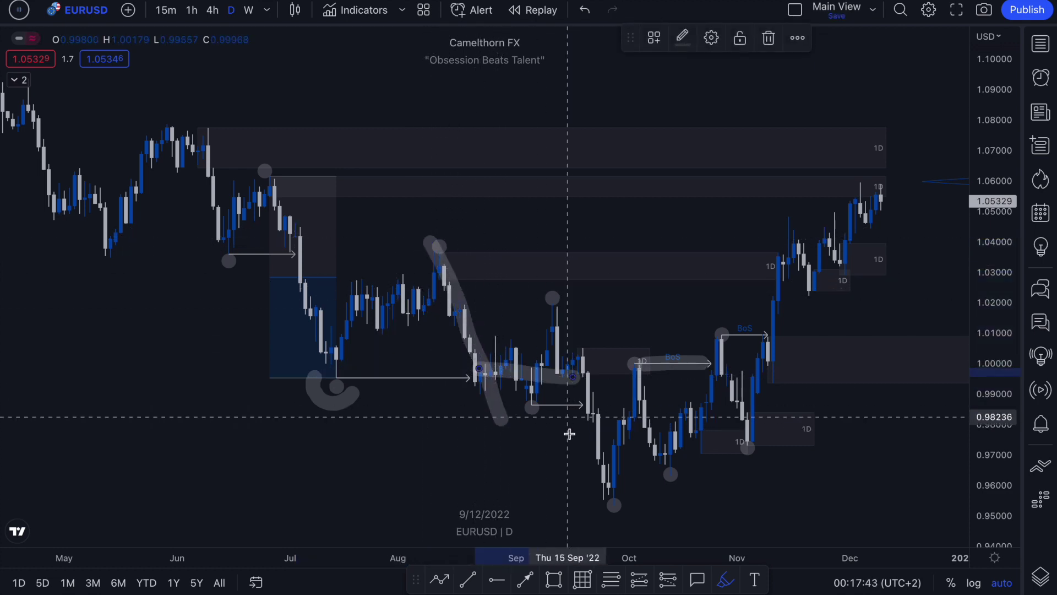
drag(548, 299, 600, 476)
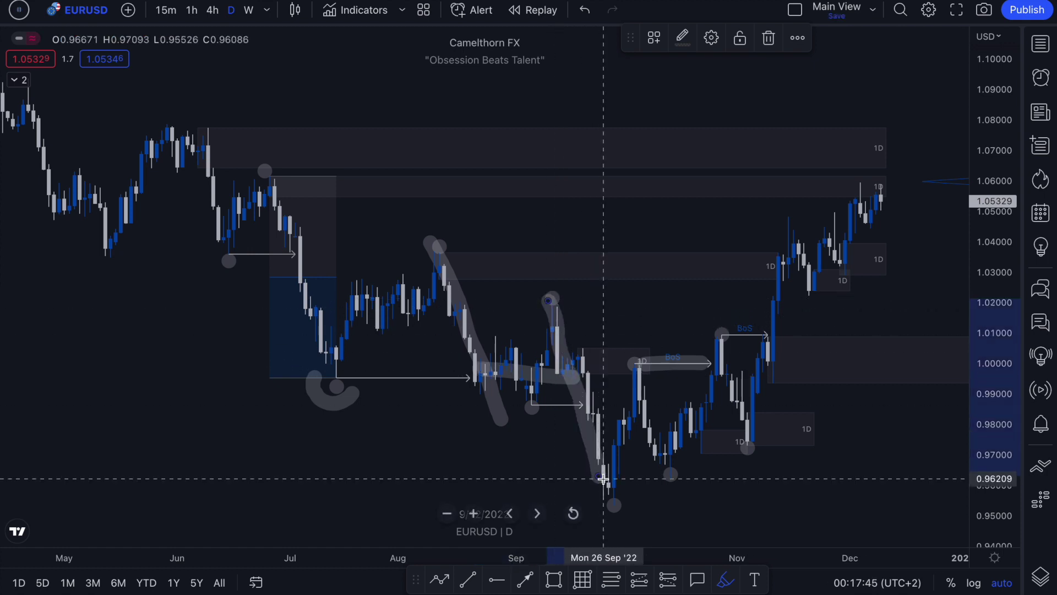
key(ctrl+z)
key(ctrl+z)
key(ctrl+z)
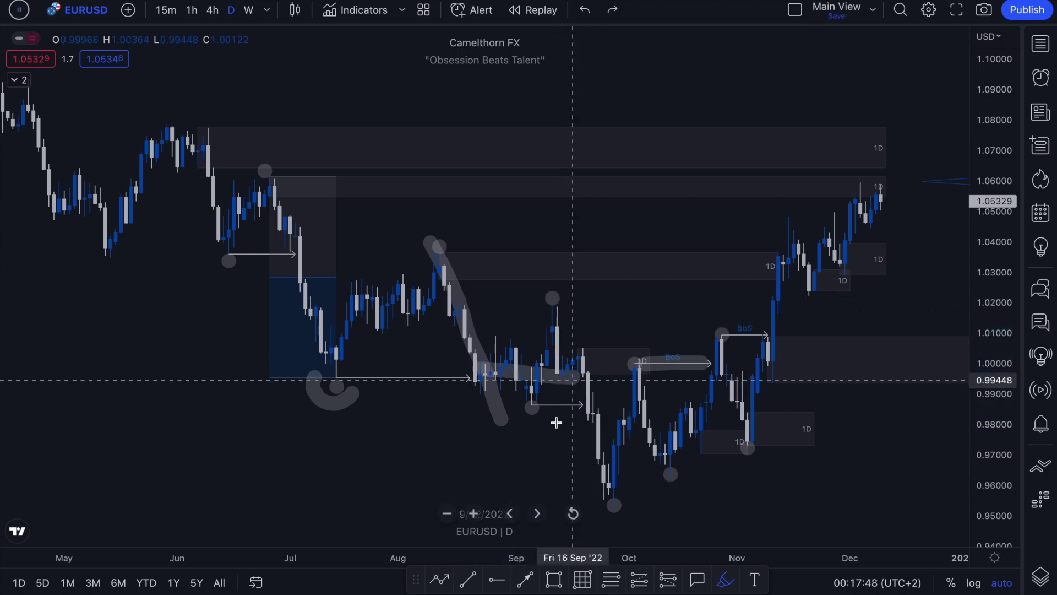
Step: Try and undo marks at the June high, then circle the latest December candles
mouse_move(387, 182)
mouse_down()
mouse_move(358, 184)
mouse_move(393, 190)
mouse_up()
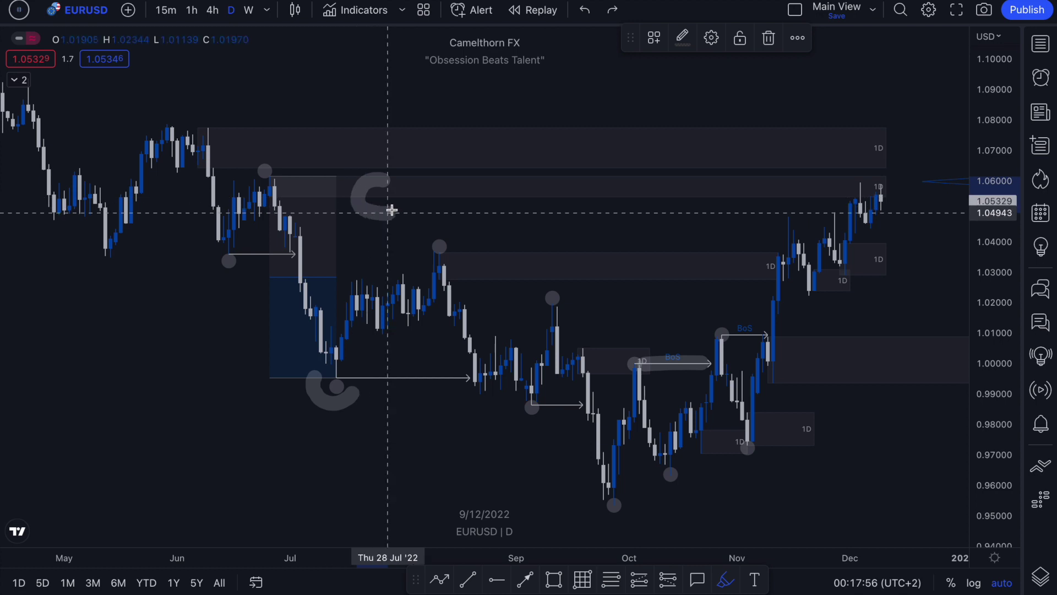
key(ctrl+z)
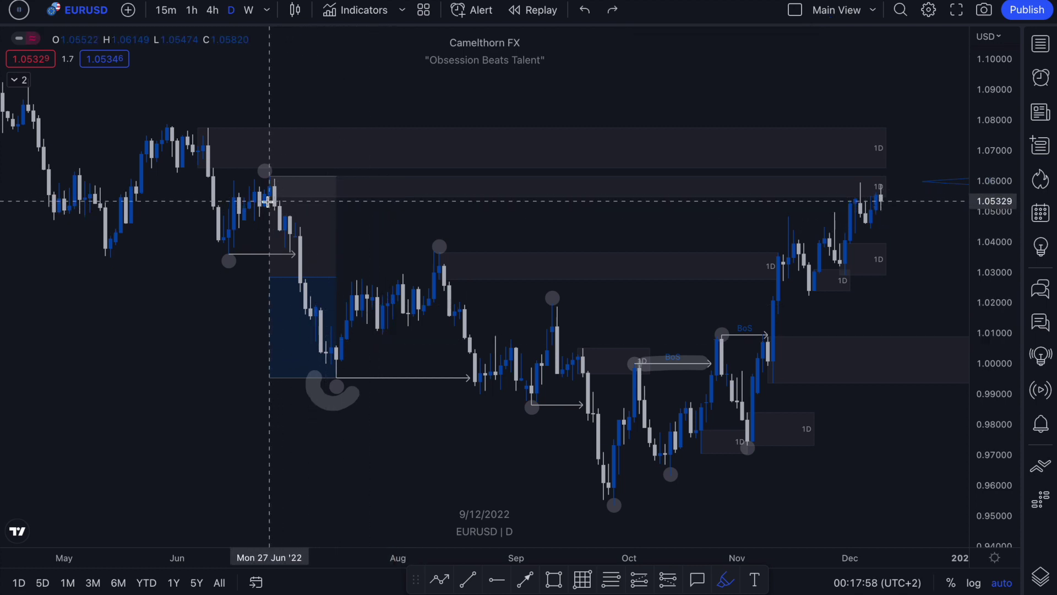
drag(268, 202, 340, 208)
drag(274, 180, 307, 291)
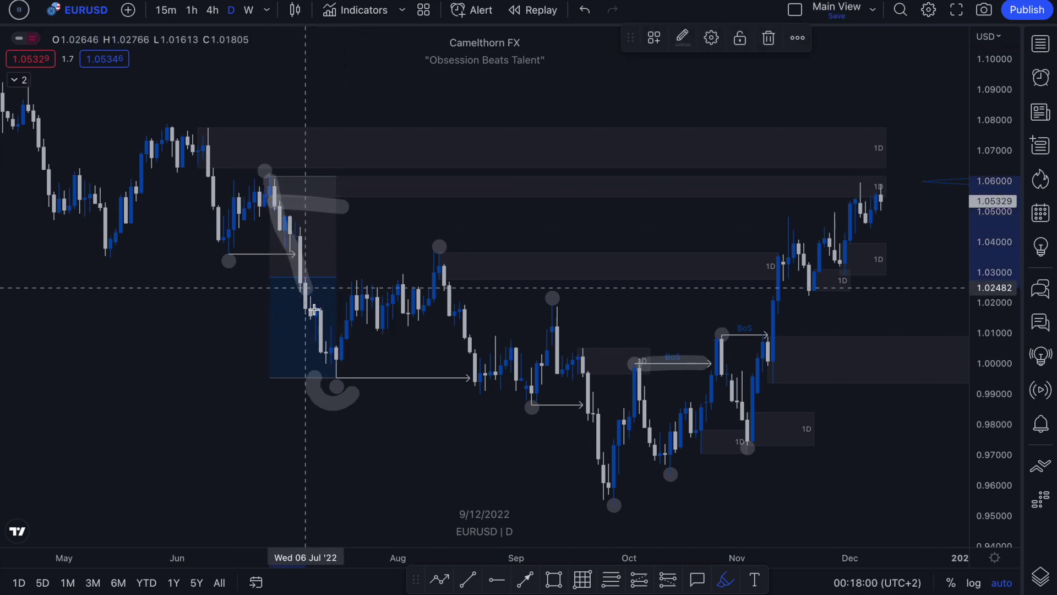
key(ctrl+z)
key(ctrl+z)
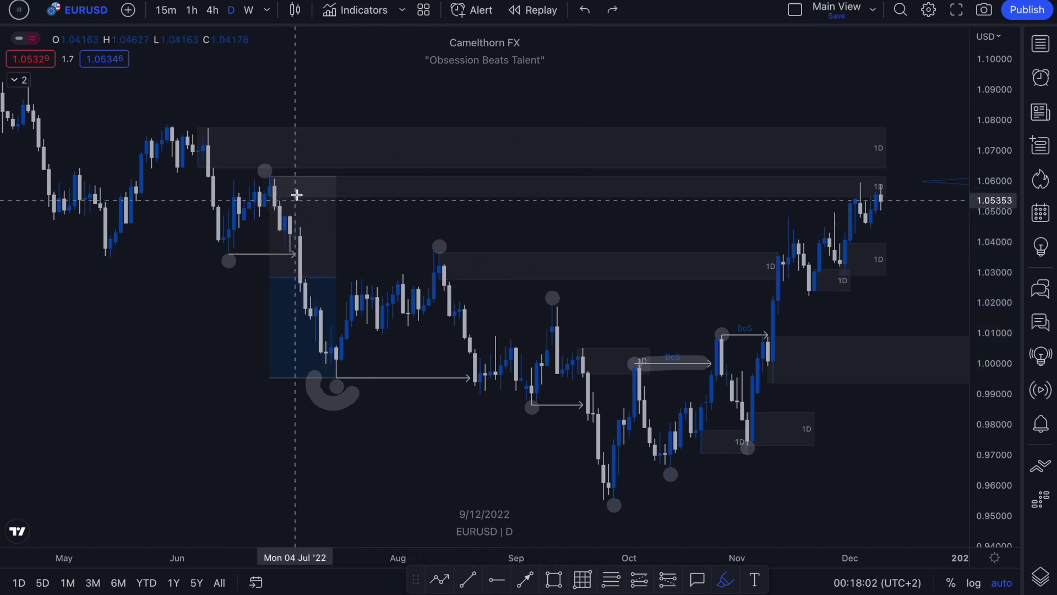
scroll(771, 306, up, 1)
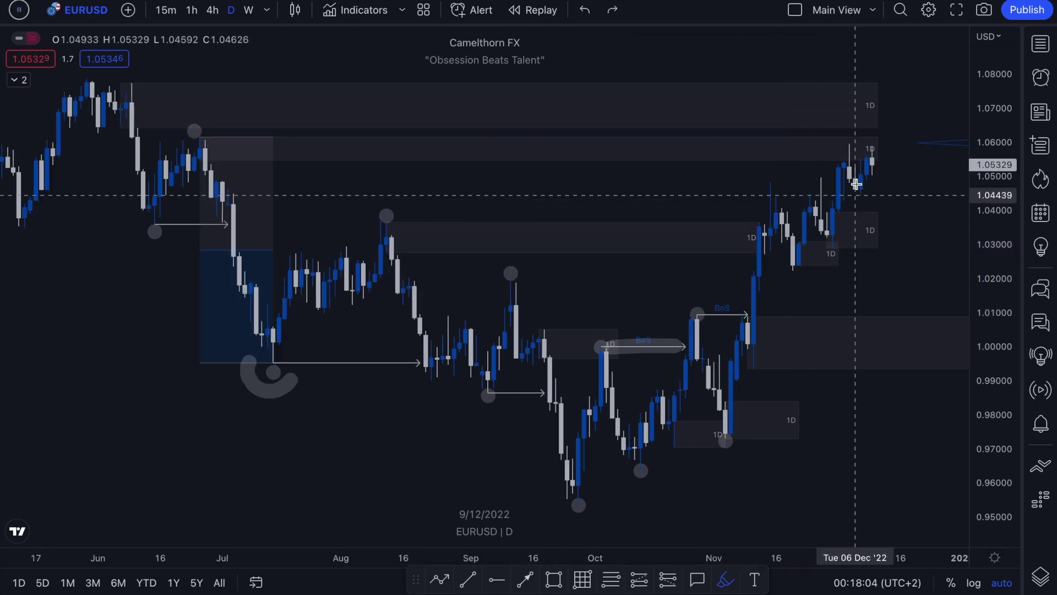
click(846, 145)
mouse_move(847, 145)
mouse_down()
mouse_move(859, 160)
mouse_move(856, 139)
mouse_up()
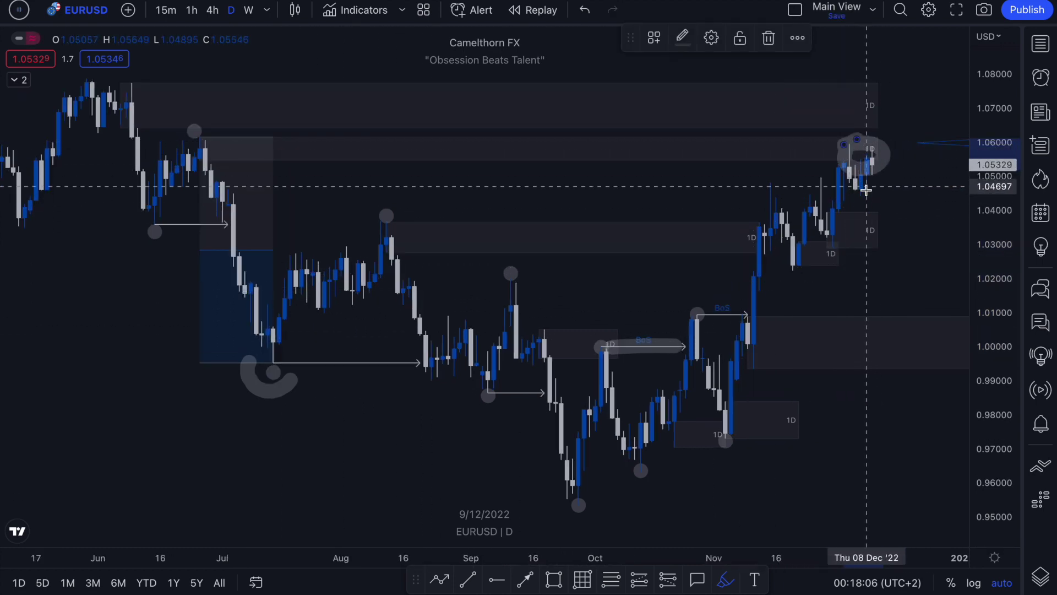
Step: Undo the December and July marks, reveal the latest candles, and discard a November U-shape and BoS highlight
key(ctrl+z)
key(ctrl+z)
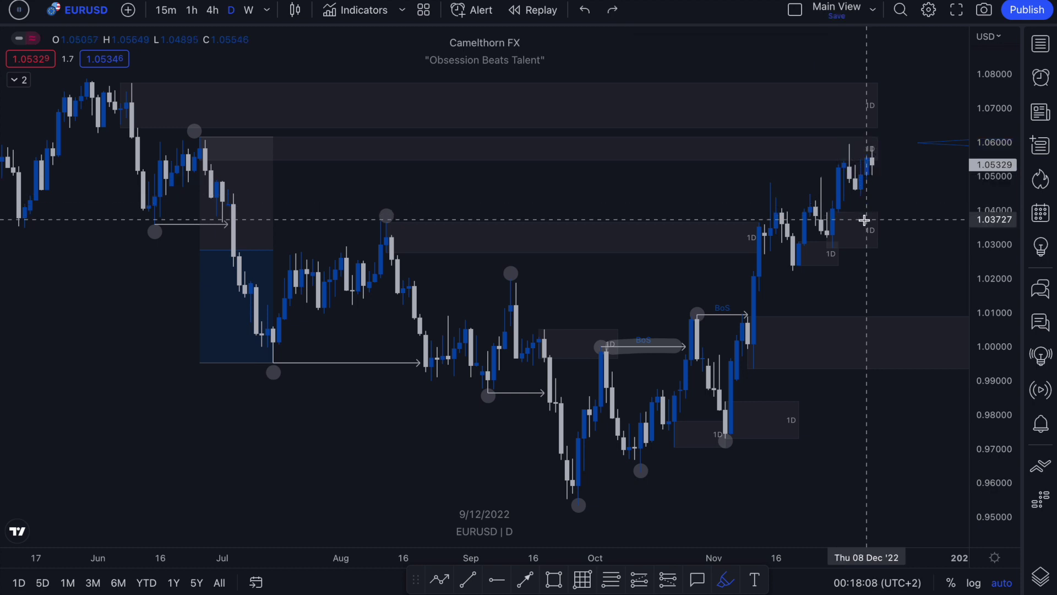
drag(895, 259, 700, 299)
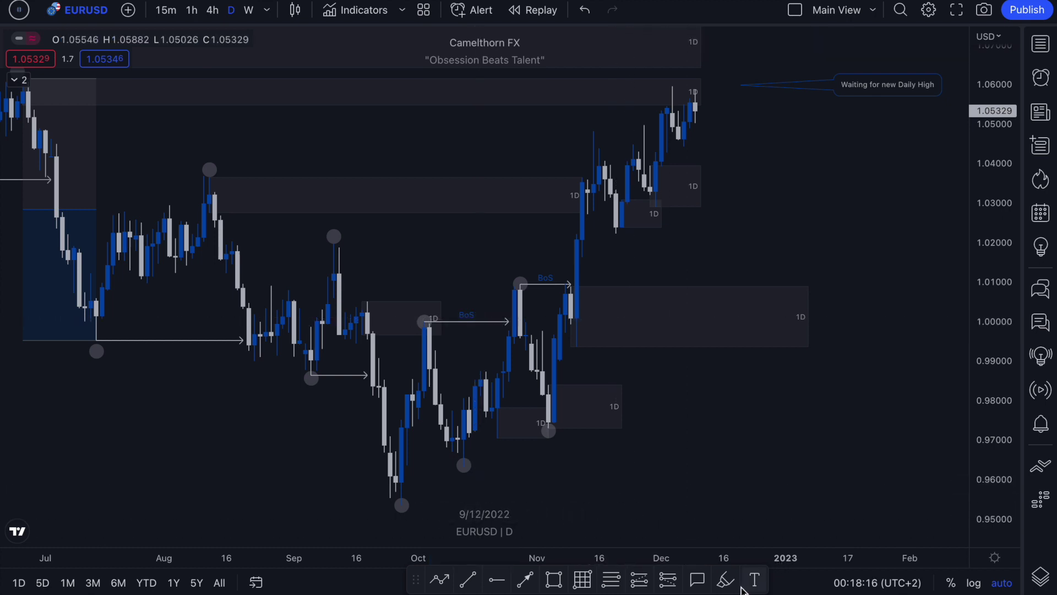
mouse_move(524, 432)
mouse_down()
mouse_move(573, 439)
mouse_move(574, 421)
mouse_up()
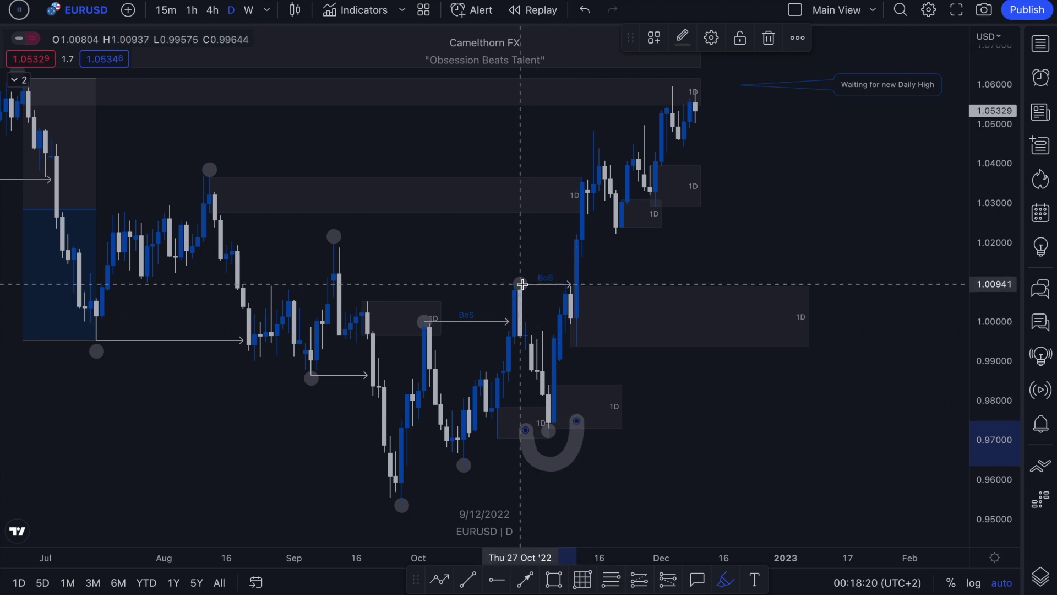
drag(521, 285, 570, 284)
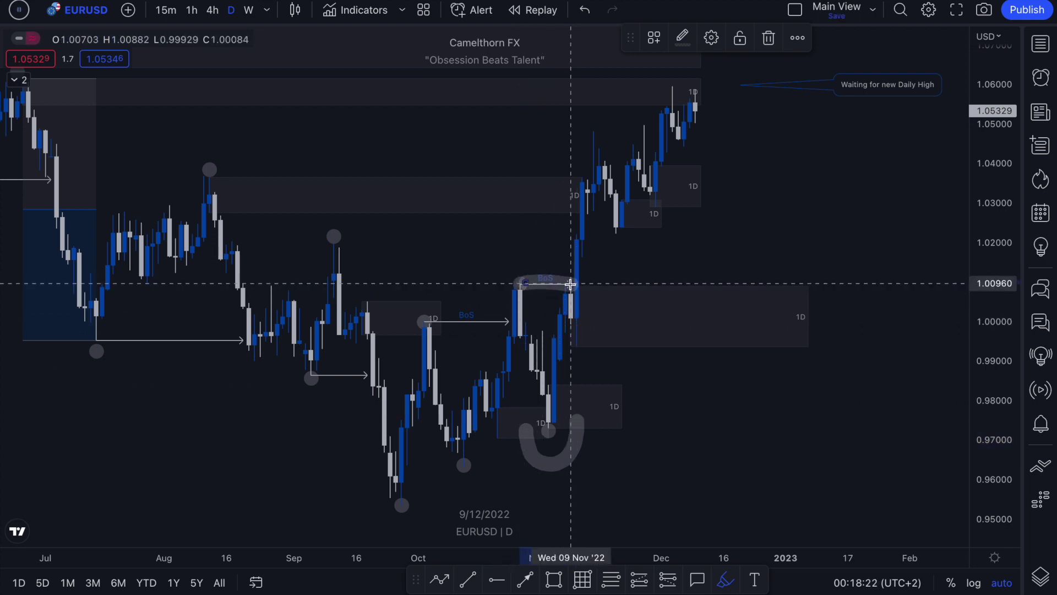
key(ctrl+z)
key(ctrl+z)
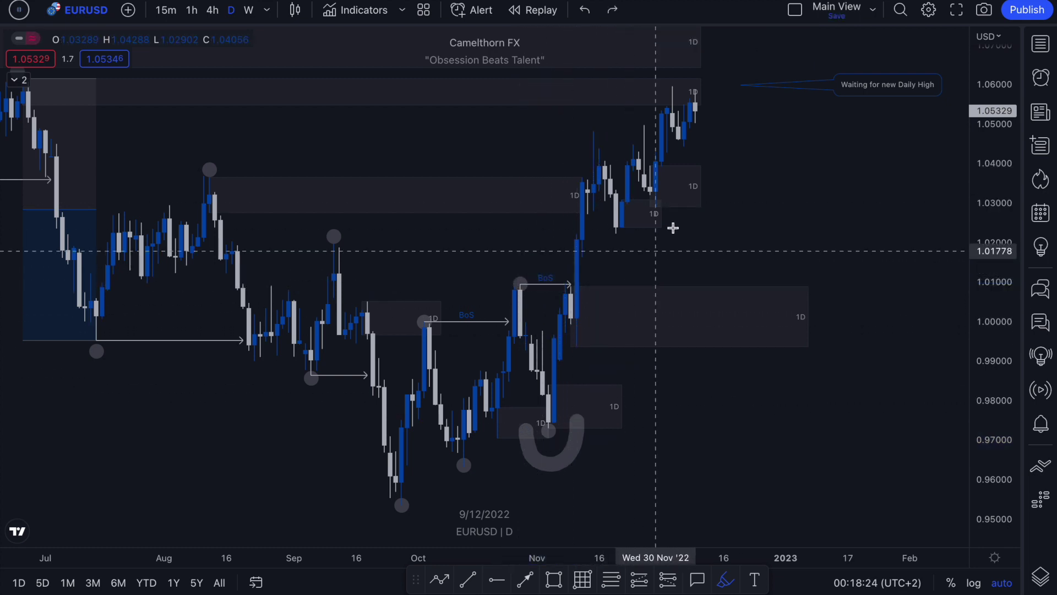
Step: Circle the top candles near 1.06 and the Waiting for new Daily High note, then undo both
mouse_move(683, 78)
mouse_down()
mouse_move(668, 73)
mouse_move(701, 88)
mouse_move(668, 75)
mouse_up()
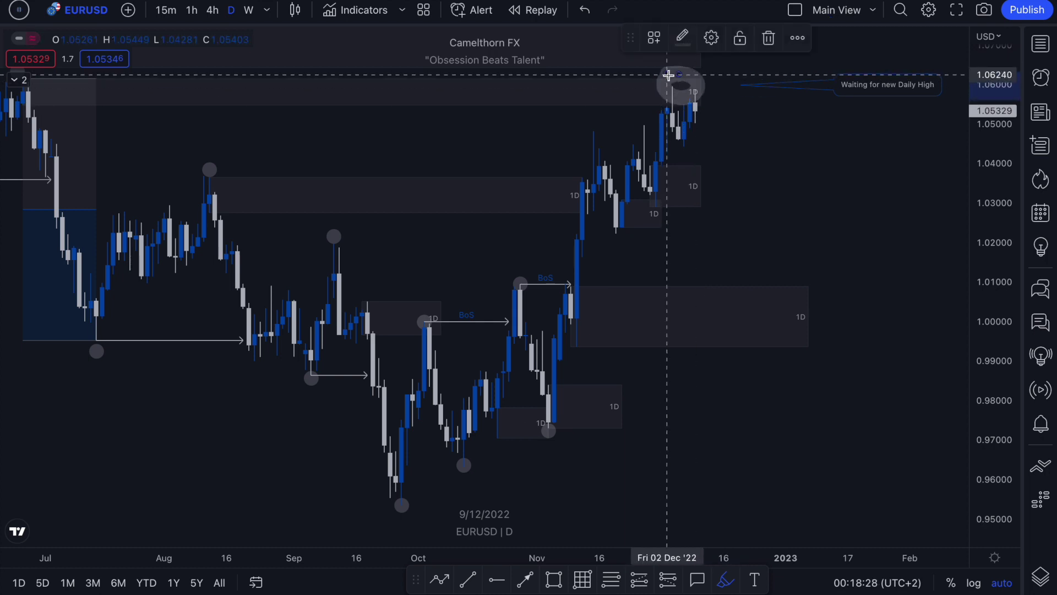
key(ctrl+z)
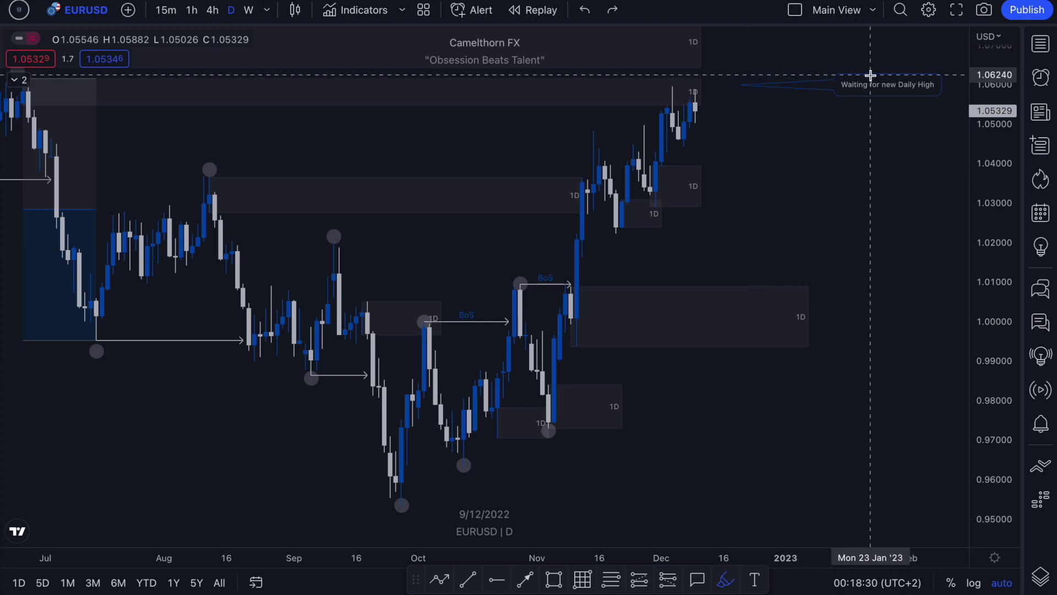
mouse_move(881, 72)
mouse_down()
mouse_move(804, 65)
mouse_move(949, 104)
mouse_move(894, 117)
mouse_move(892, 130)
mouse_up()
key(ctrl+z)
Step: Zoom out and try, then undo, channel strokes along the December rally
scroll(884, 154, down, 2)
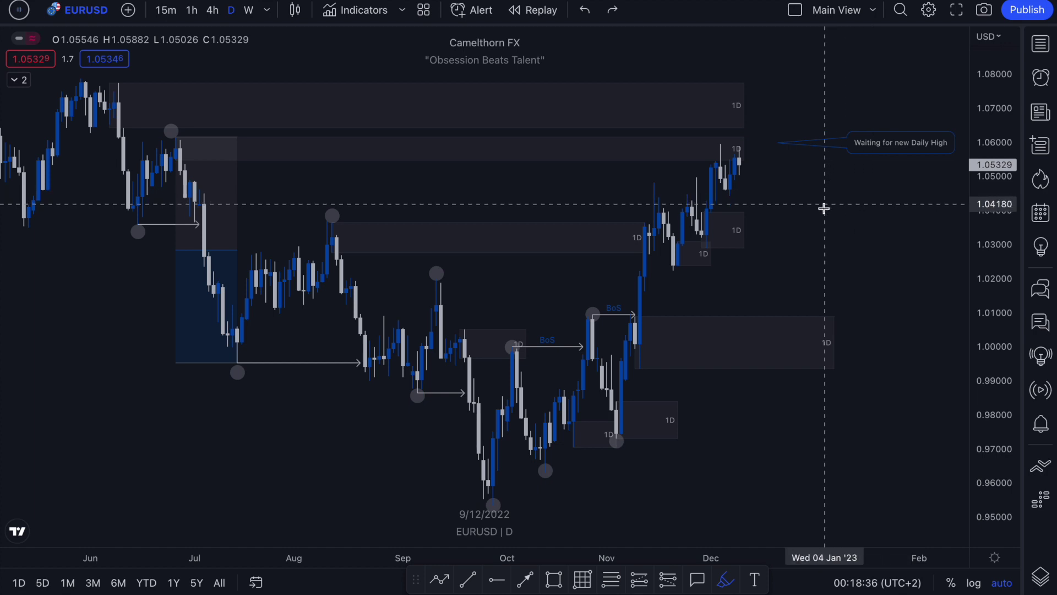
mouse_move(677, 276)
mouse_down()
mouse_move(726, 218)
mouse_move(744, 175)
mouse_up()
drag(632, 221, 729, 150)
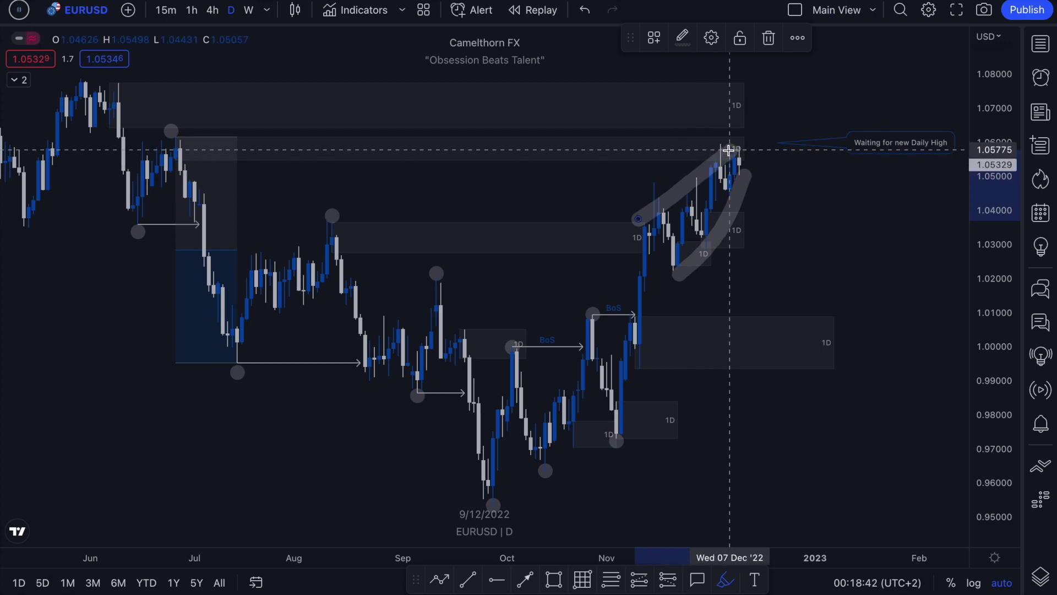
key(ctrl+z)
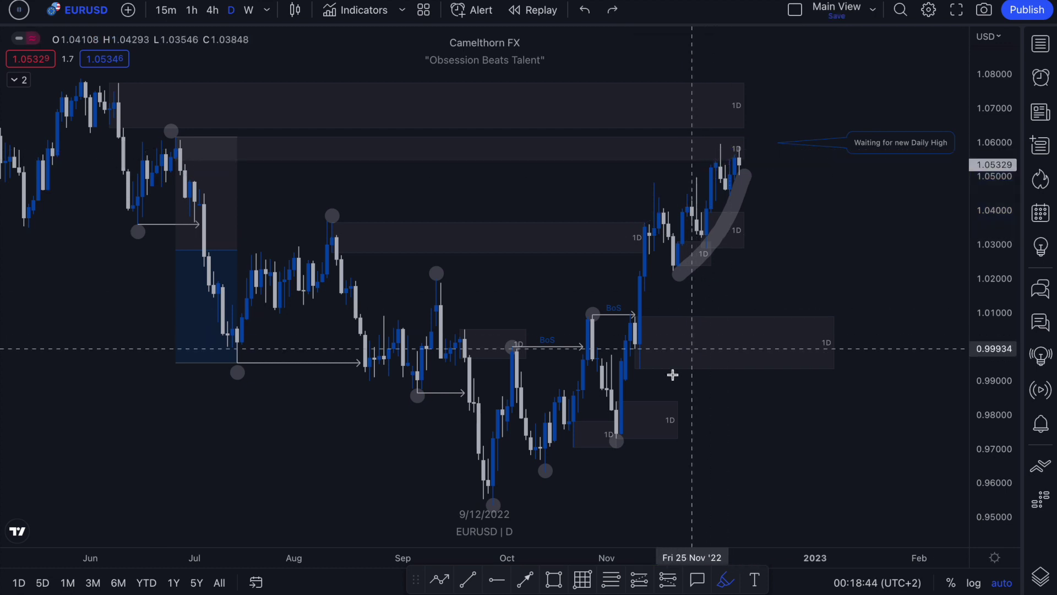
key(ctrl+z)
mouse_move(620, 435)
mouse_down()
mouse_move(647, 231)
mouse_move(685, 207)
mouse_move(684, 229)
mouse_move(715, 176)
mouse_up()
key(ctrl+z)
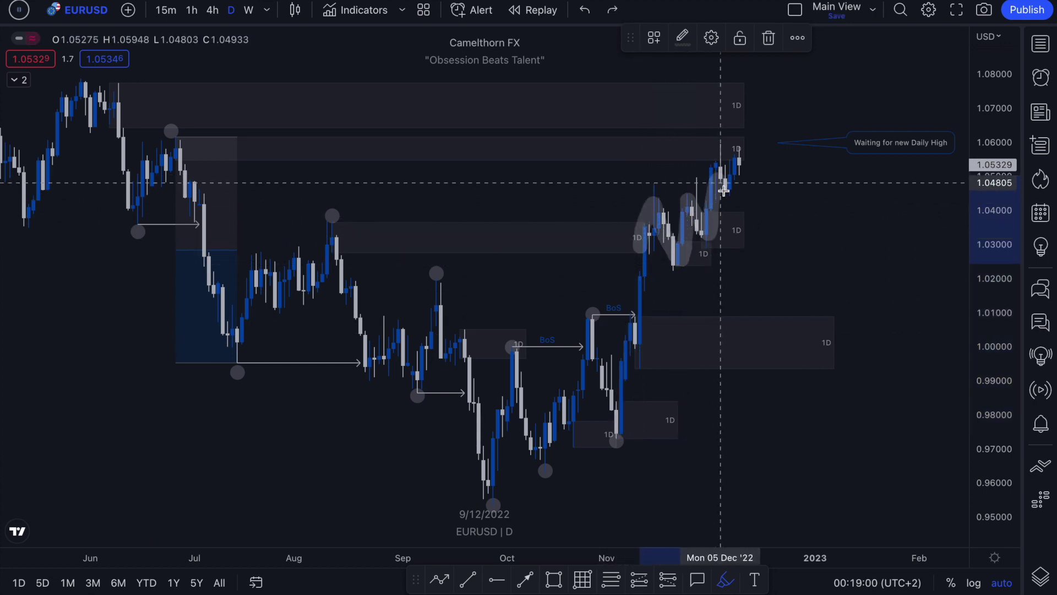
key(ctrl+z)
Step: Discard more channel lines and a projected drop, then draw two loops near the 1.06 and 1.07 zones
drag(688, 272, 755, 160)
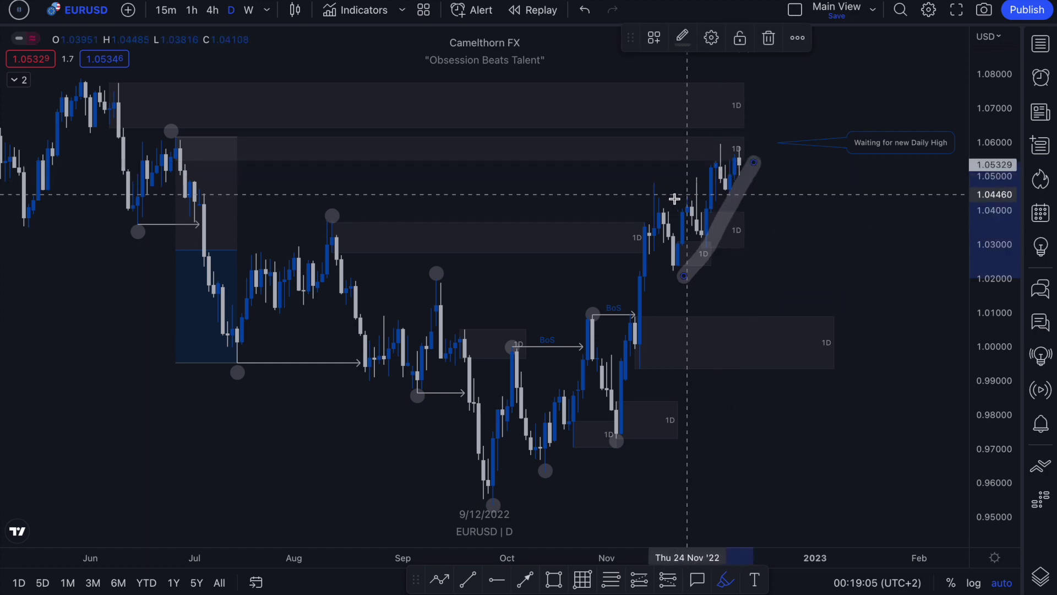
drag(647, 210, 728, 128)
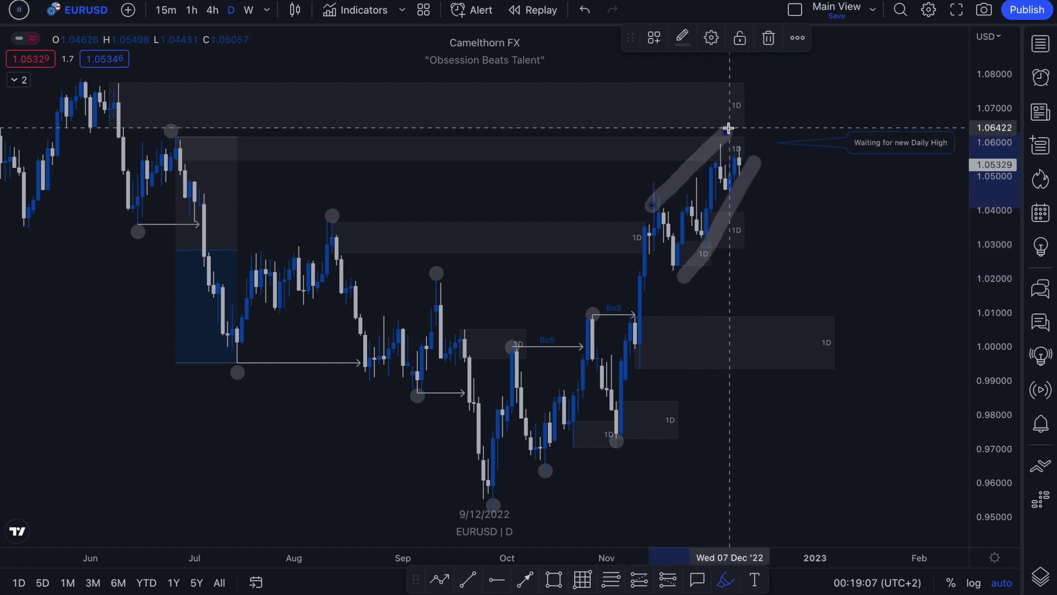
drag(612, 438, 706, 172)
key(ctrl+z)
key(ctrl+z)
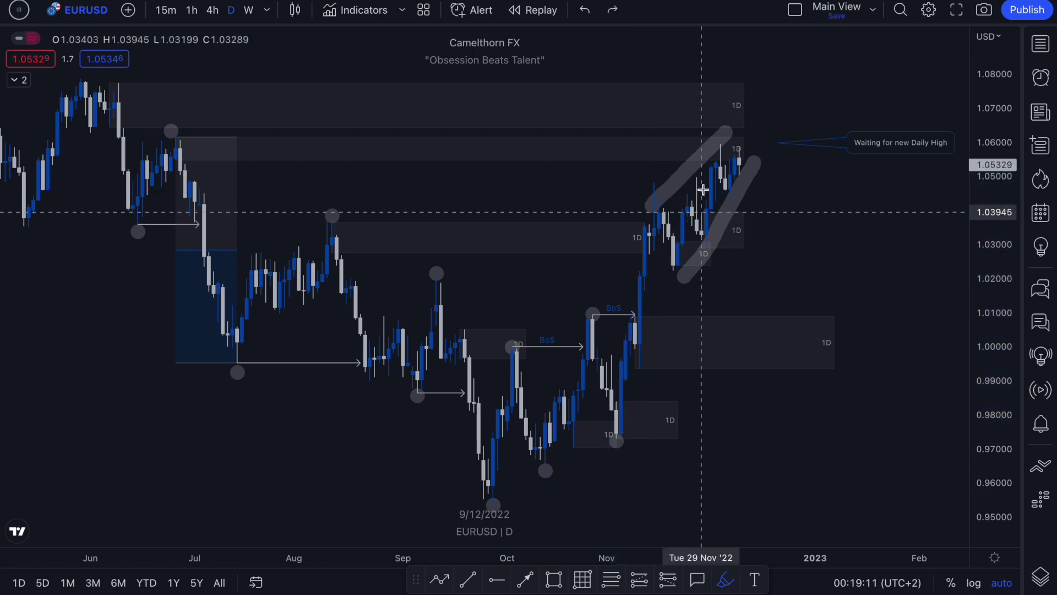
key(ctrl+z)
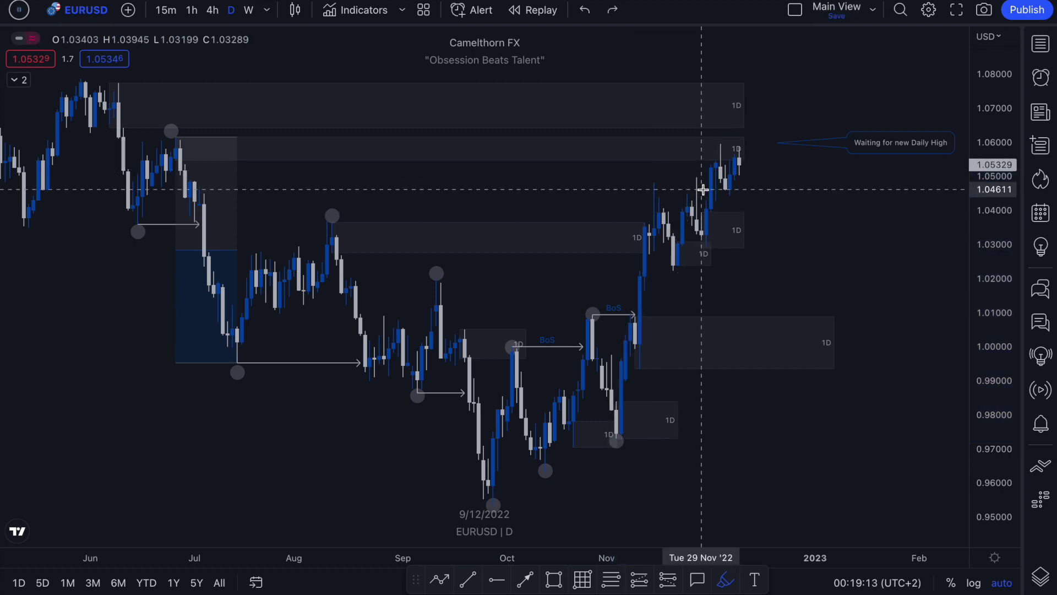
drag(736, 148, 826, 322)
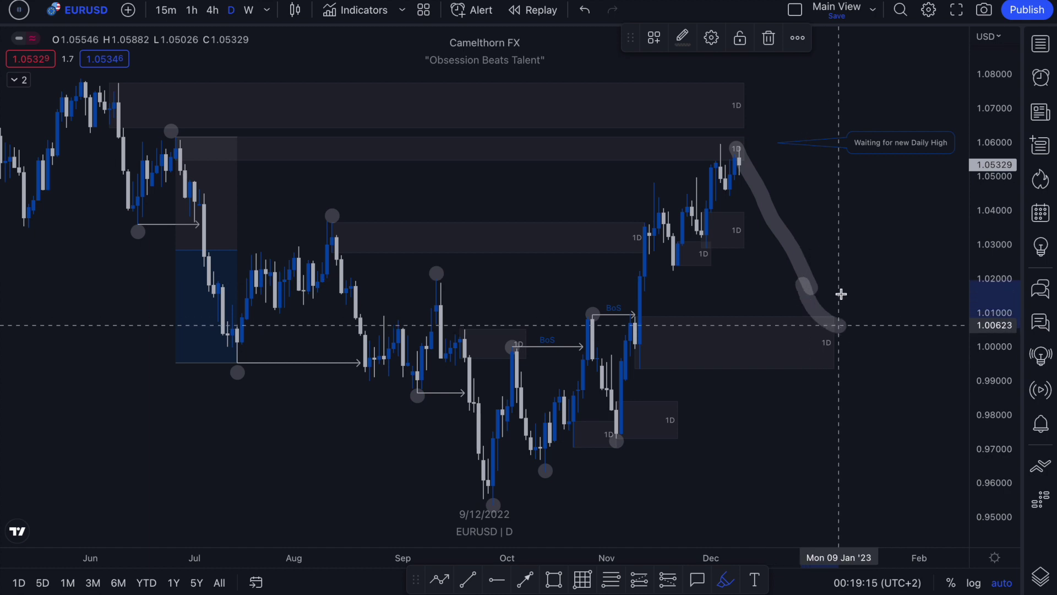
key(ctrl+z)
key(ctrl+z)
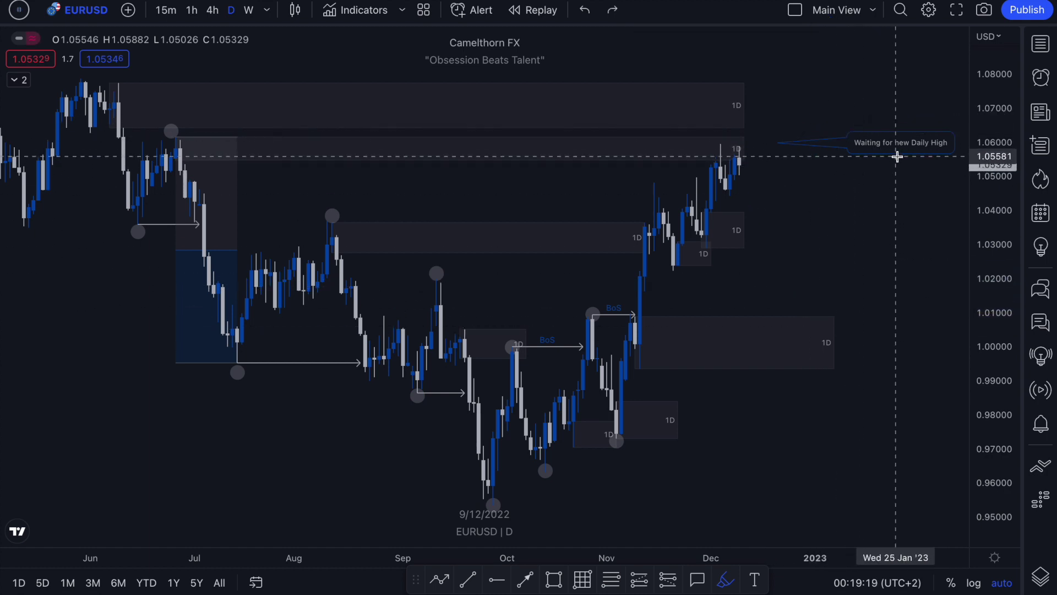
mouse_move(606, 137)
mouse_down()
mouse_move(577, 172)
mouse_move(606, 134)
mouse_up()
mouse_move(641, 85)
mouse_down()
mouse_move(670, 111)
mouse_move(654, 94)
mouse_up()
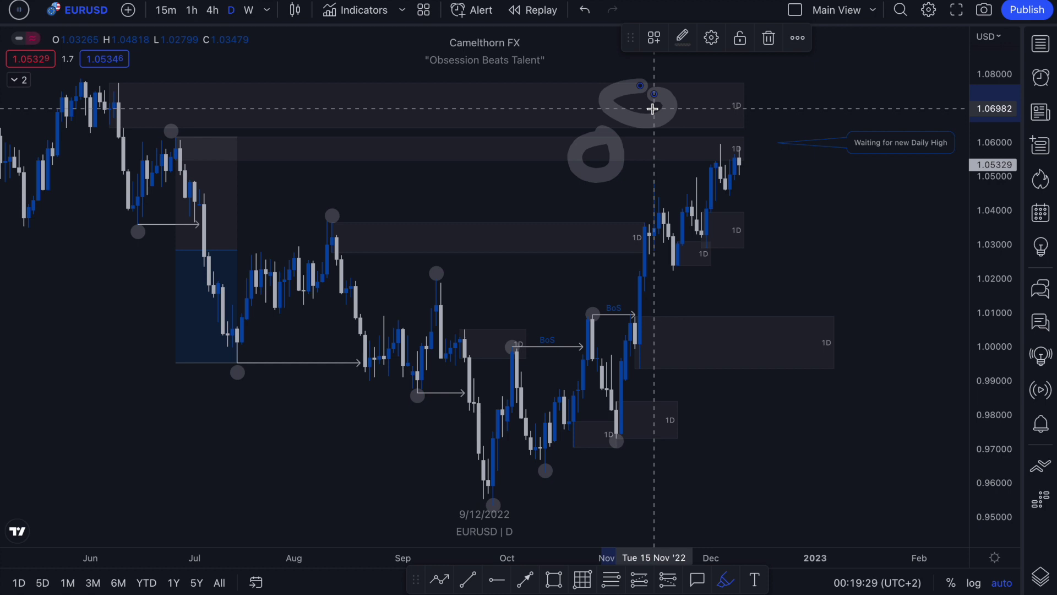
Step: Undo the top-zone loop plus trial curl and hook-shaped strokes near the top daily zone
key(ctrl+z)
key(ctrl+z)
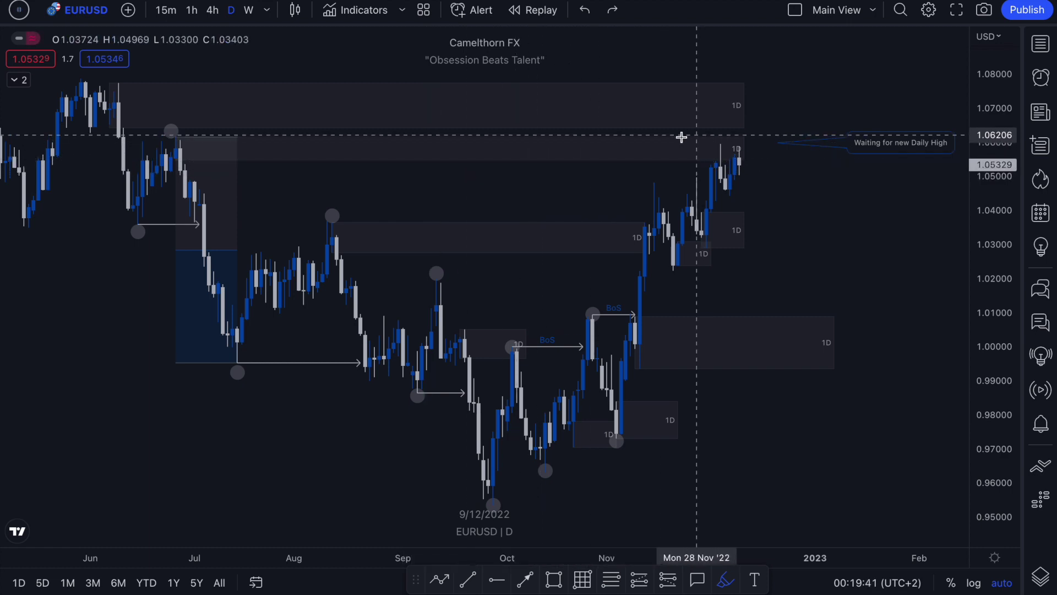
mouse_move(677, 139)
mouse_down()
mouse_move(654, 151)
mouse_move(689, 174)
mouse_move(693, 133)
mouse_move(669, 124)
mouse_up()
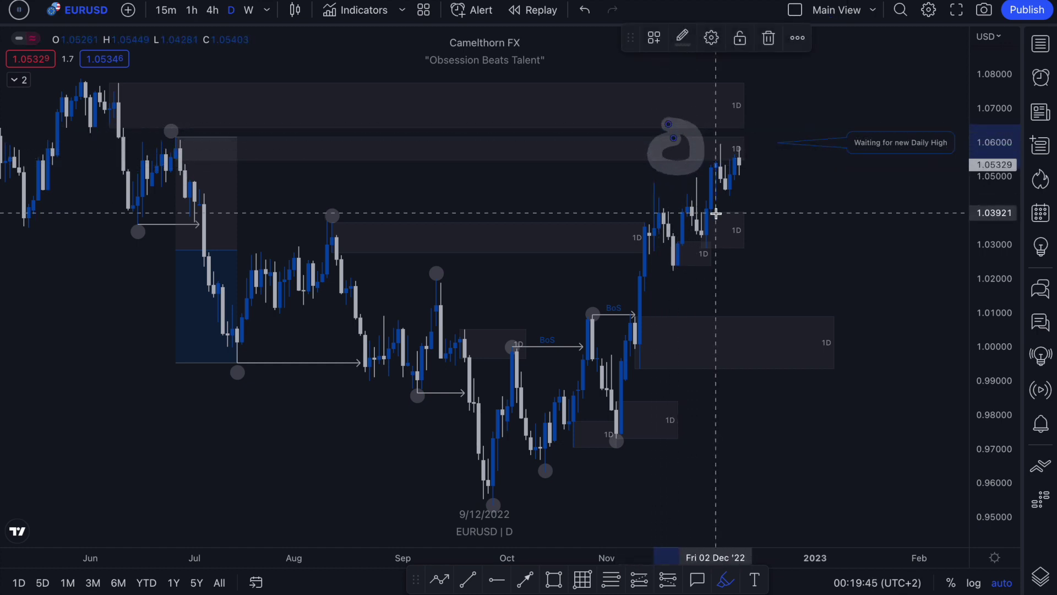
key(ctrl+z)
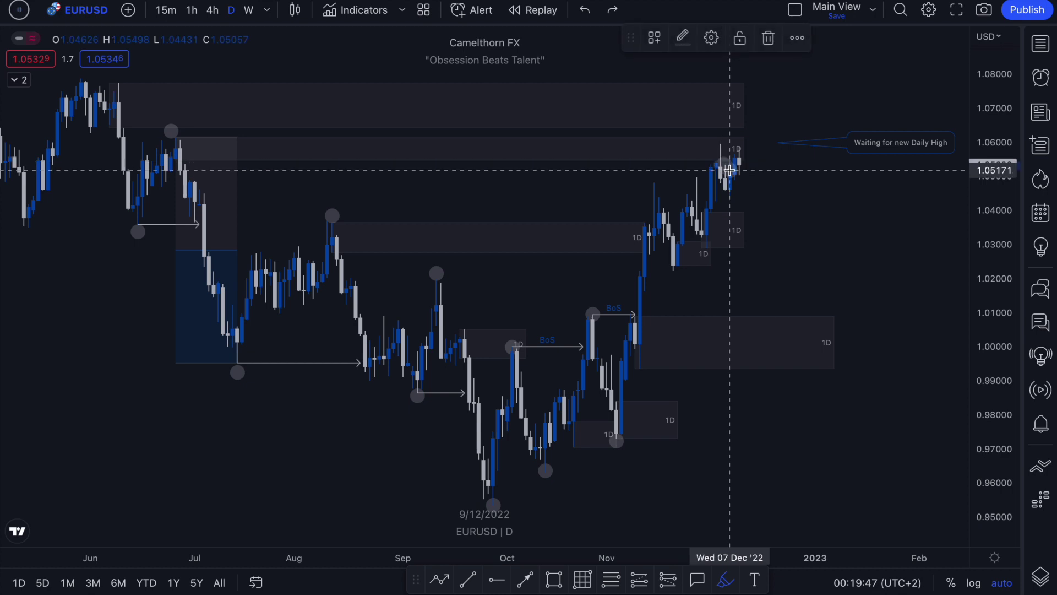
mouse_move(748, 154)
mouse_down()
mouse_move(767, 112)
mouse_move(745, 99)
mouse_move(730, 105)
mouse_move(766, 124)
mouse_move(742, 96)
mouse_move(820, 217)
mouse_move(857, 210)
mouse_up()
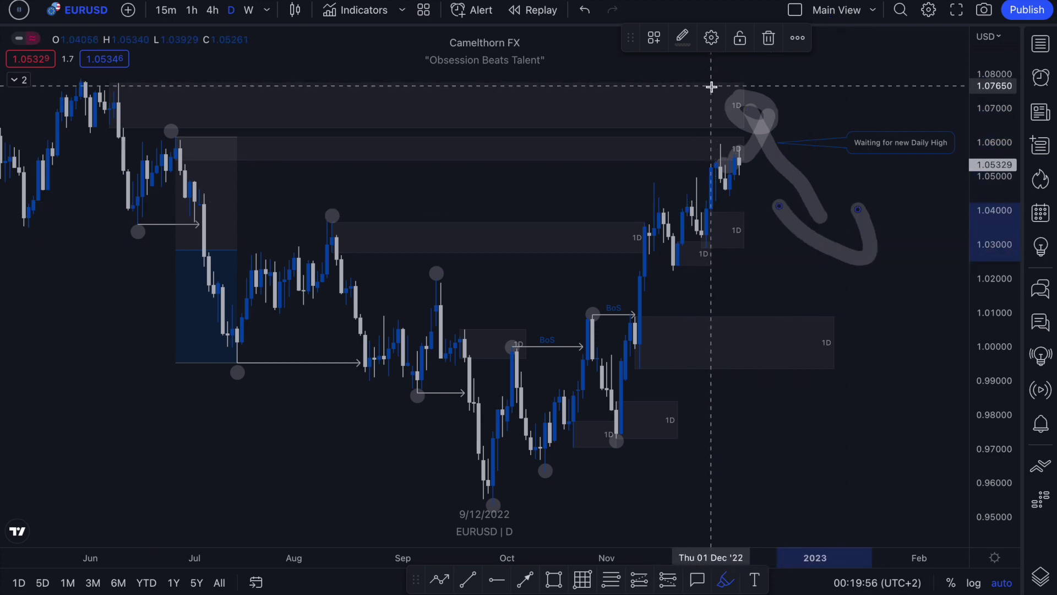
key(ctrl+z)
key(ctrl+z)
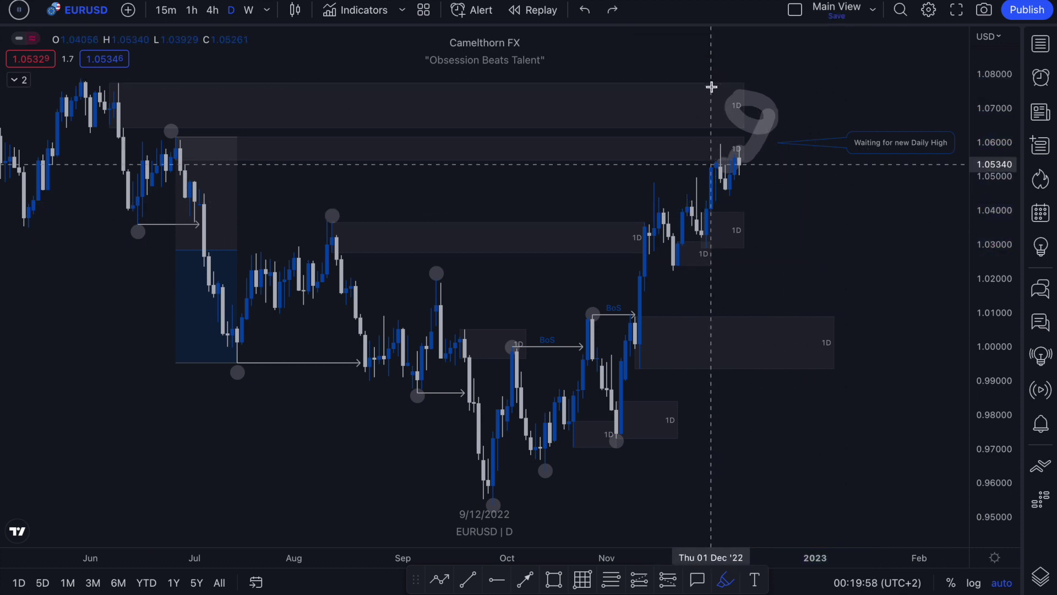
key(ctrl+z)
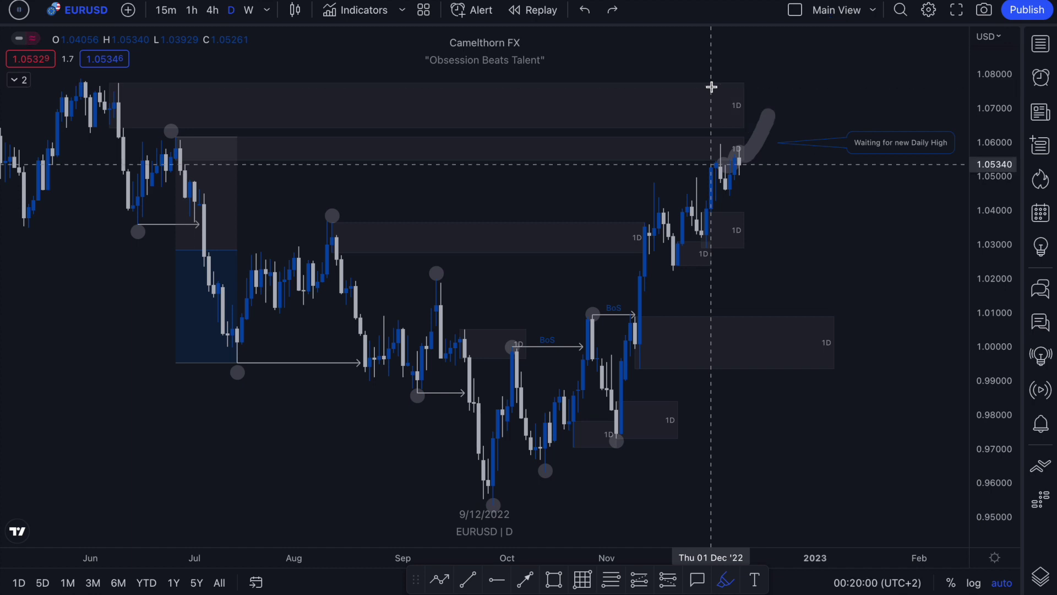
key(ctrl+z)
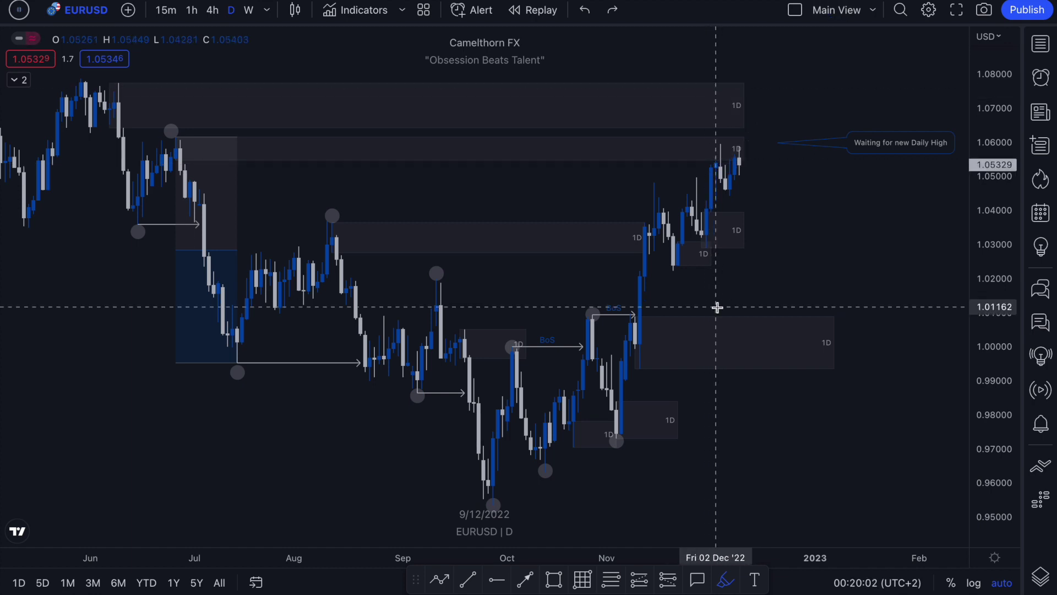
scroll(715, 307, up, 3)
drag(507, 425, 642, 87)
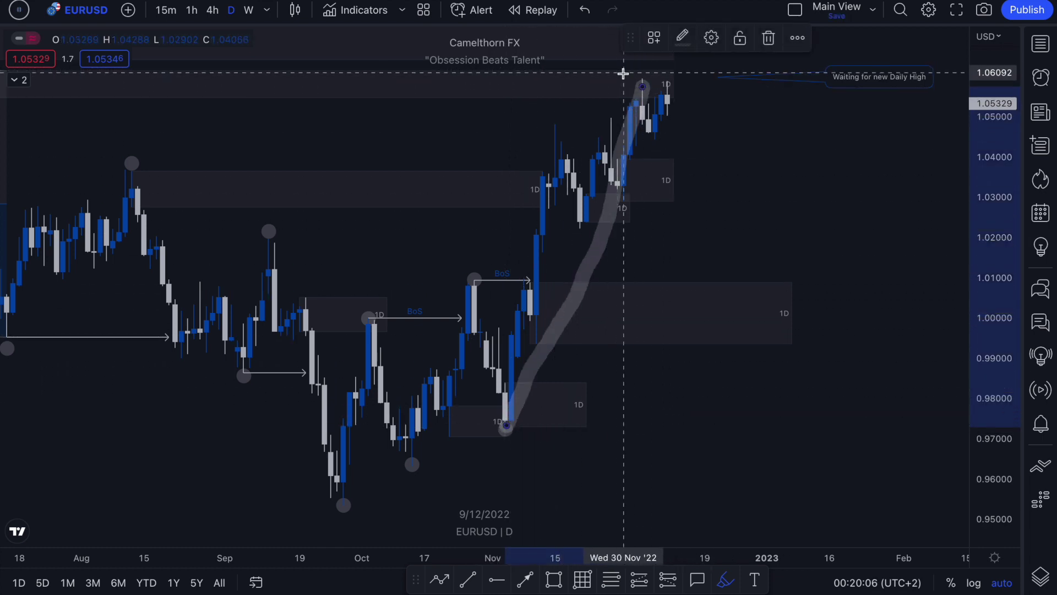
key(Escape)
mouse_move(634, 83)
mouse_down()
mouse_move(716, 68)
mouse_move(811, 70)
mouse_up()
drag(505, 425, 798, 442)
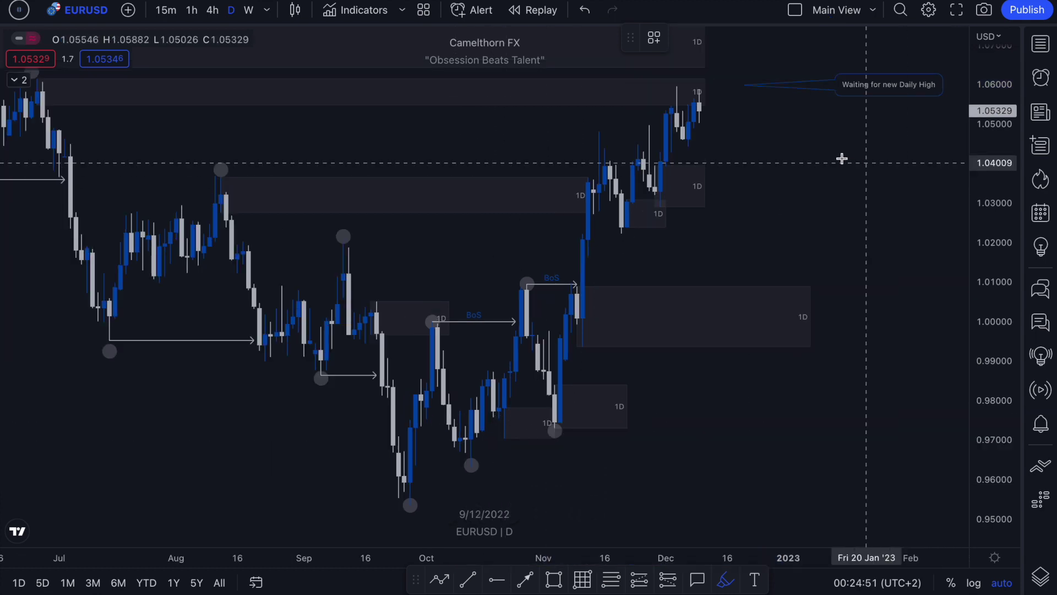
mouse_move(698, 95)
mouse_down()
mouse_move(727, 162)
mouse_move(778, 188)
mouse_up()
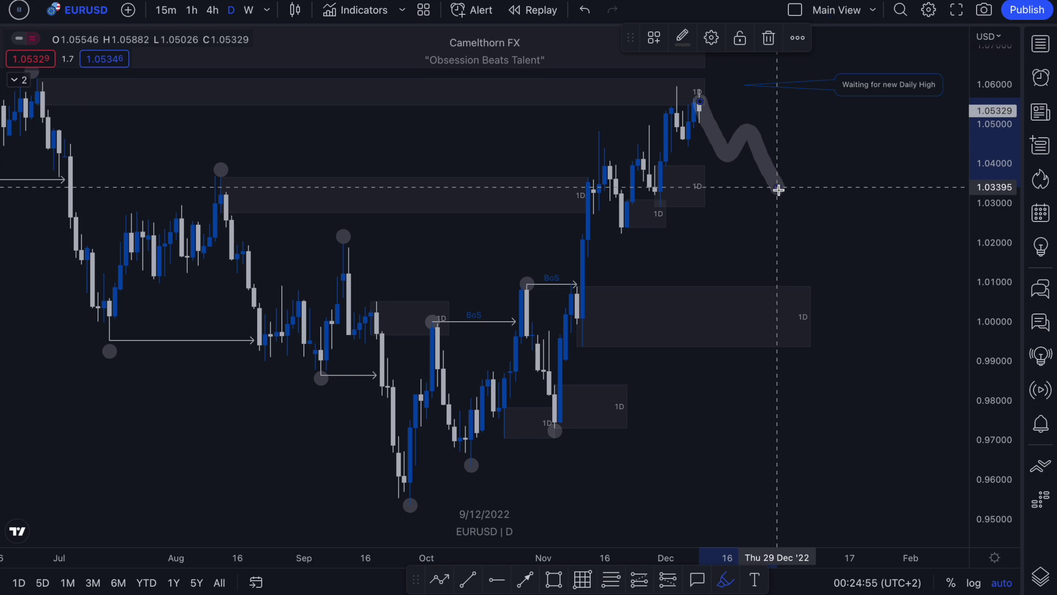
drag(715, 182, 726, 183)
mouse_move(765, 291)
mouse_down()
mouse_move(746, 345)
mouse_move(760, 307)
mouse_up()
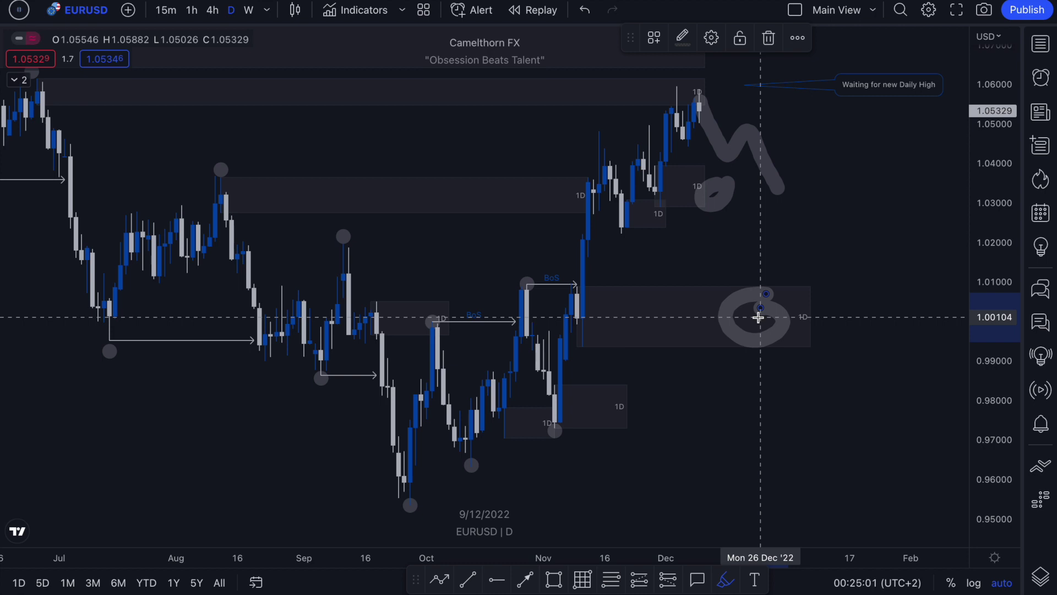
key(ctrl+z)
key(ctrl+z)
key(ctrl+z)
scroll(782, 308, down, 2)
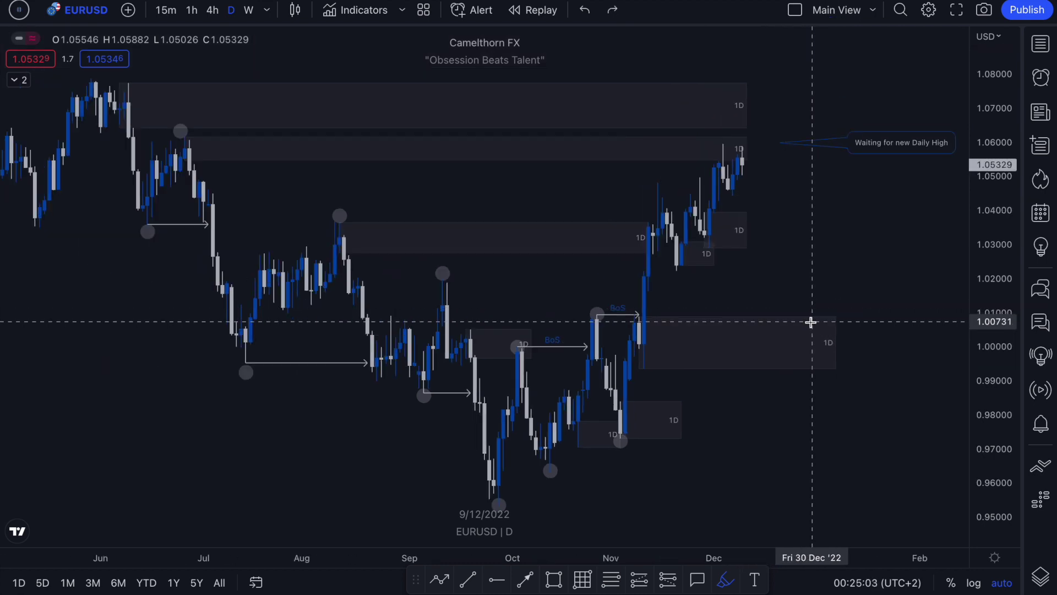
mouse_move(811, 322)
mouse_down()
mouse_move(859, 240)
mouse_move(904, 227)
mouse_move(944, 132)
mouse_up()
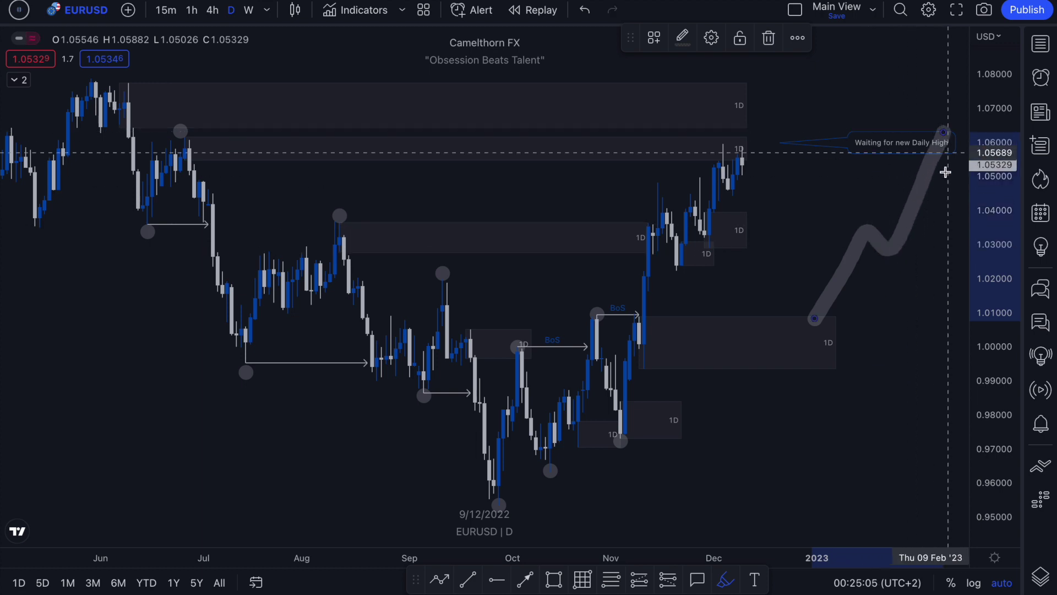
key(ctrl+z)
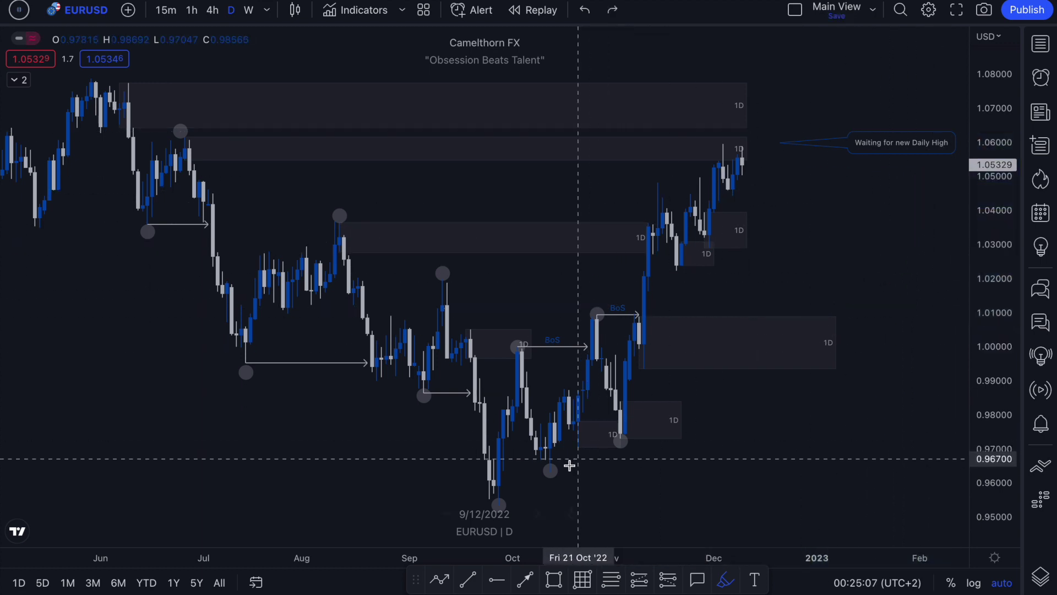
mouse_move(609, 299)
mouse_down()
mouse_move(560, 387)
mouse_move(643, 419)
mouse_up()
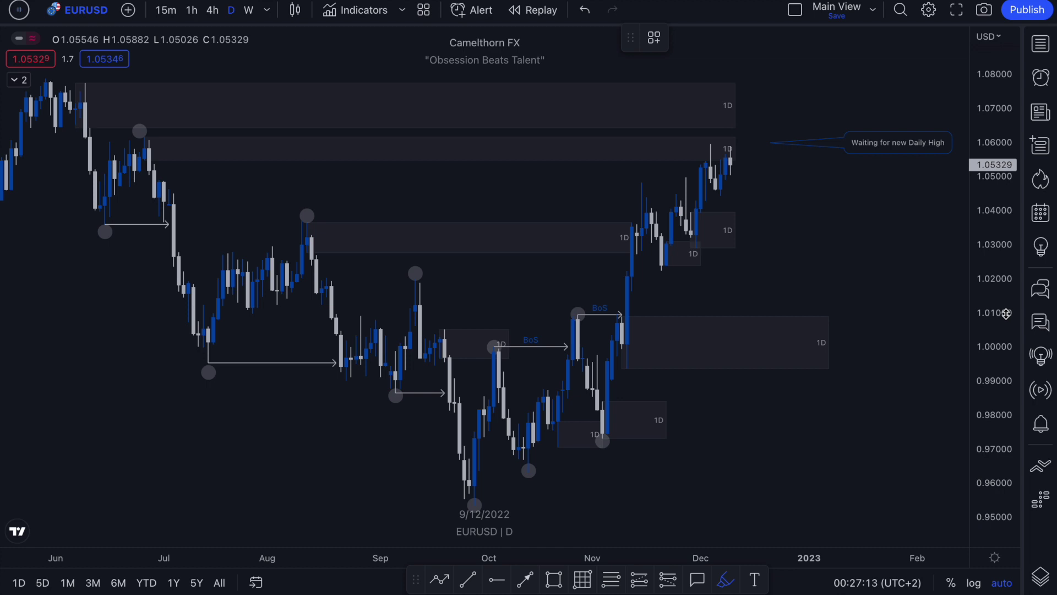
mouse_move(539, 93)
mouse_down()
mouse_move(493, 150)
mouse_move(524, 78)
mouse_up()
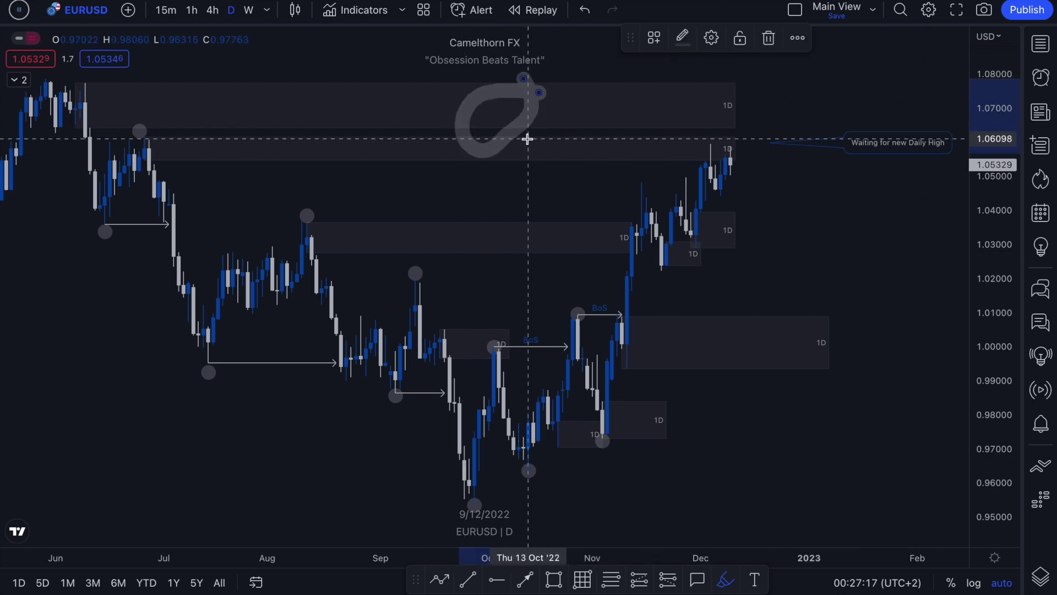
key(ctrl+z)
mouse_move(613, 98)
mouse_down()
mouse_move(573, 118)
mouse_move(608, 99)
mouse_up()
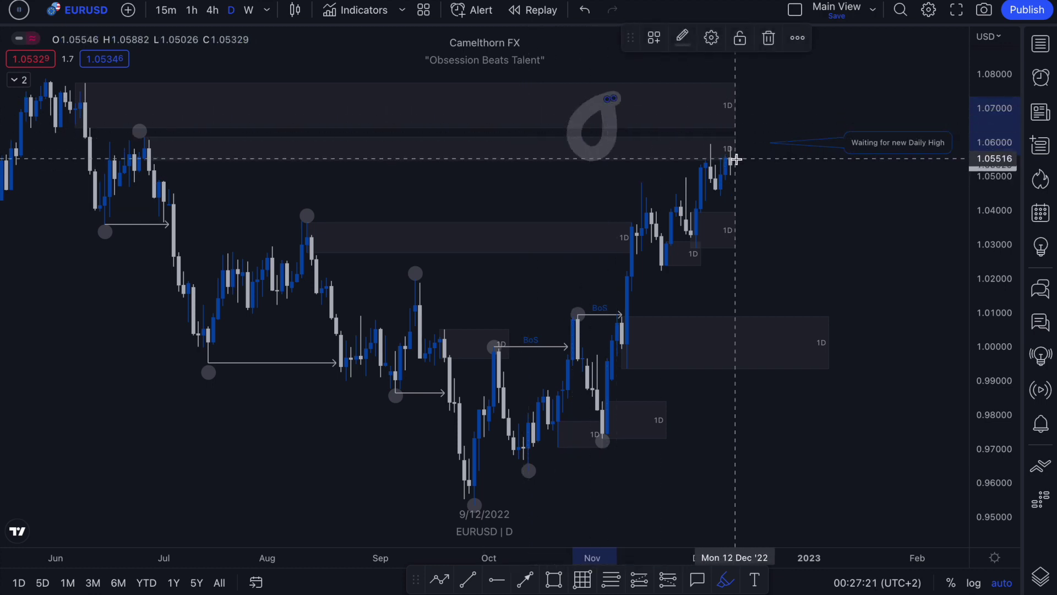
key(ctrl+z)
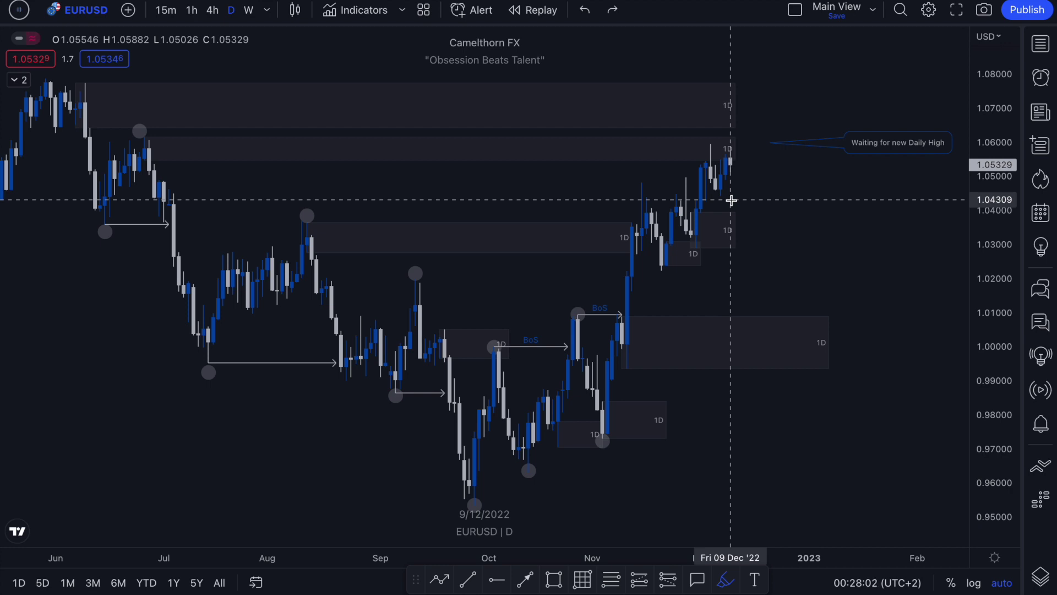
Step: Try and undo a circle on the November swing high and three rally highlights
click(642, 182)
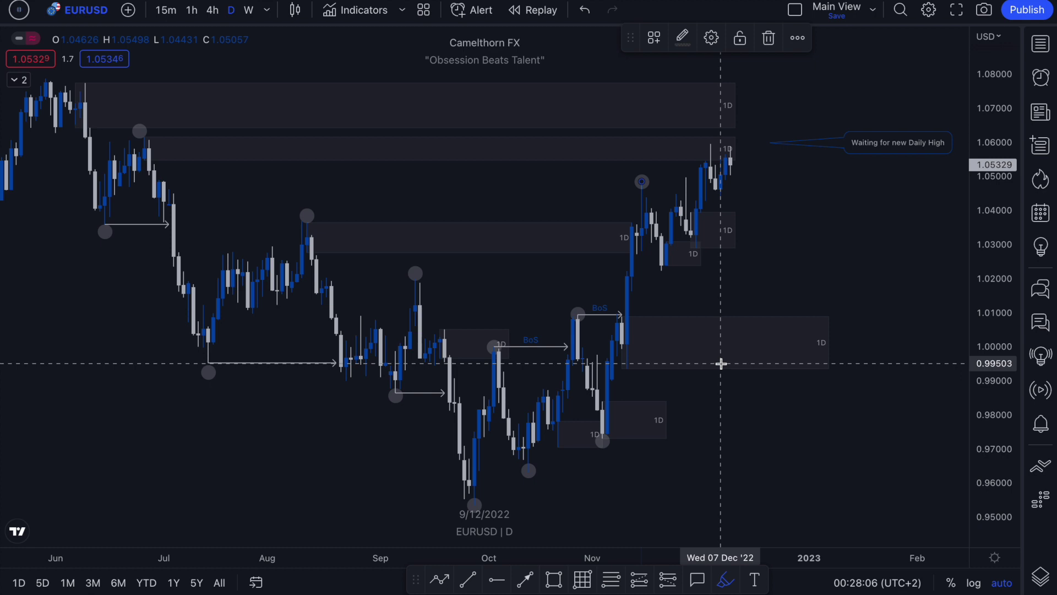
key(ctrl+z)
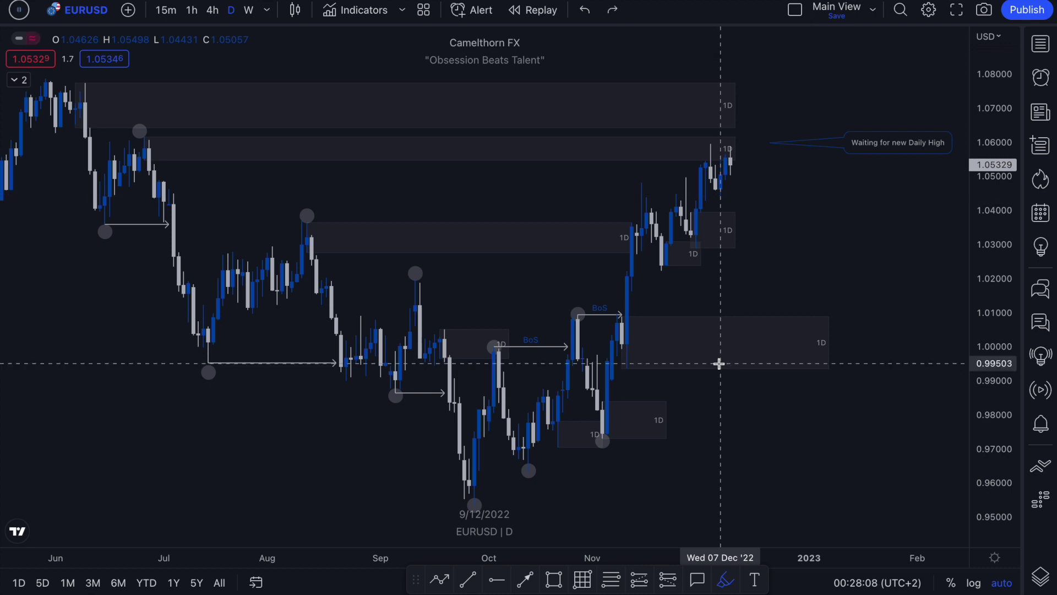
drag(673, 273, 738, 182)
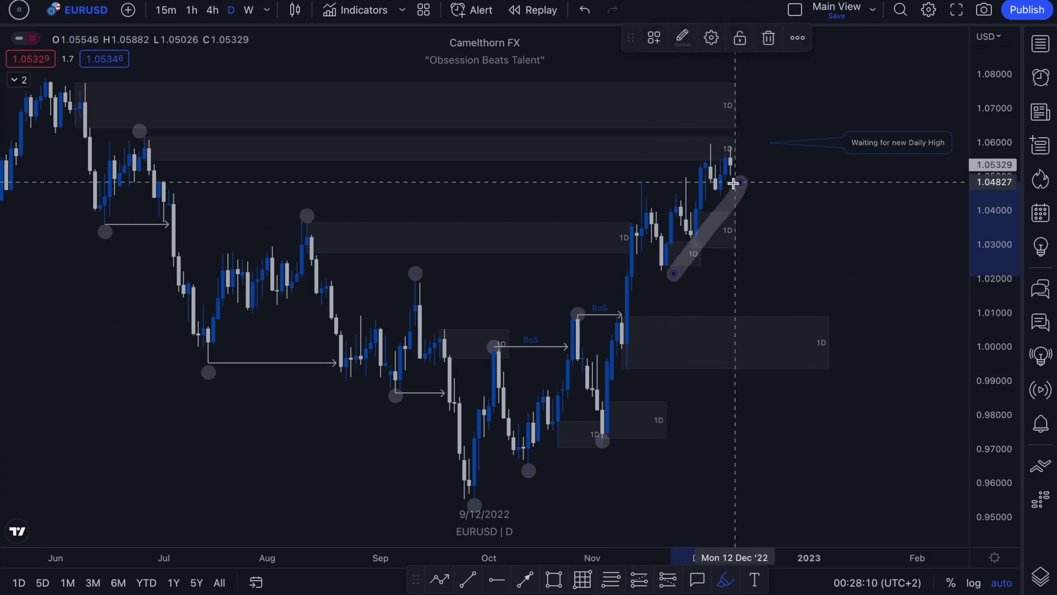
drag(619, 206, 701, 159)
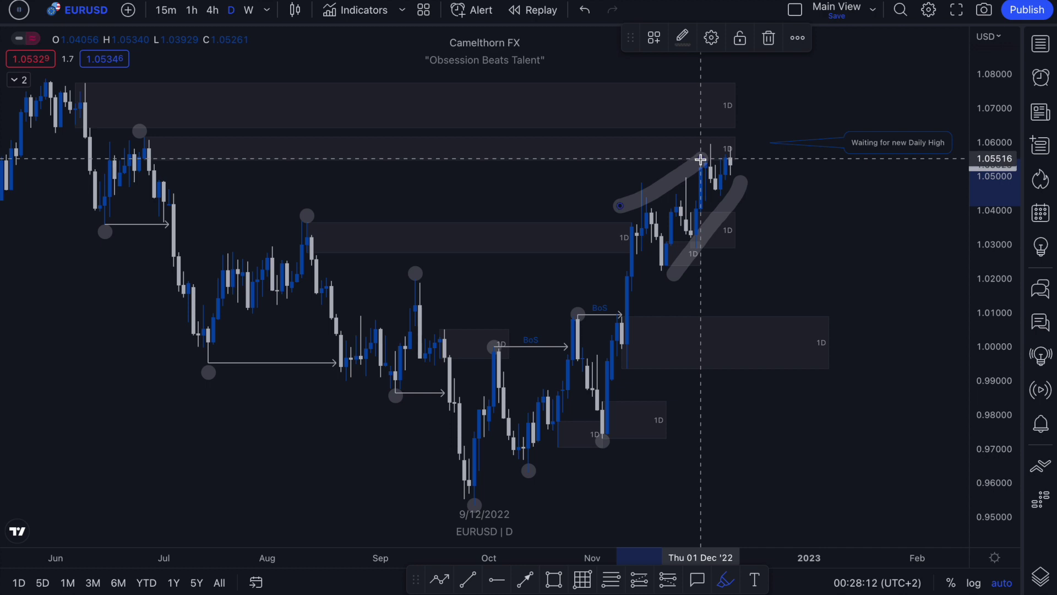
drag(603, 439, 637, 227)
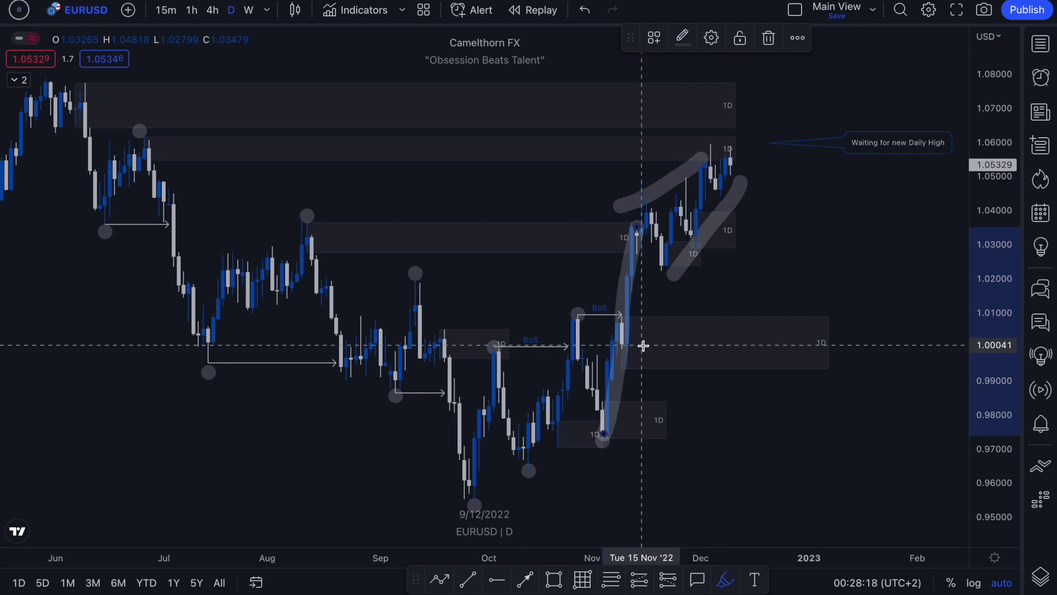
key(ctrl+z)
key(ctrl+z)
key(ctrl+z)
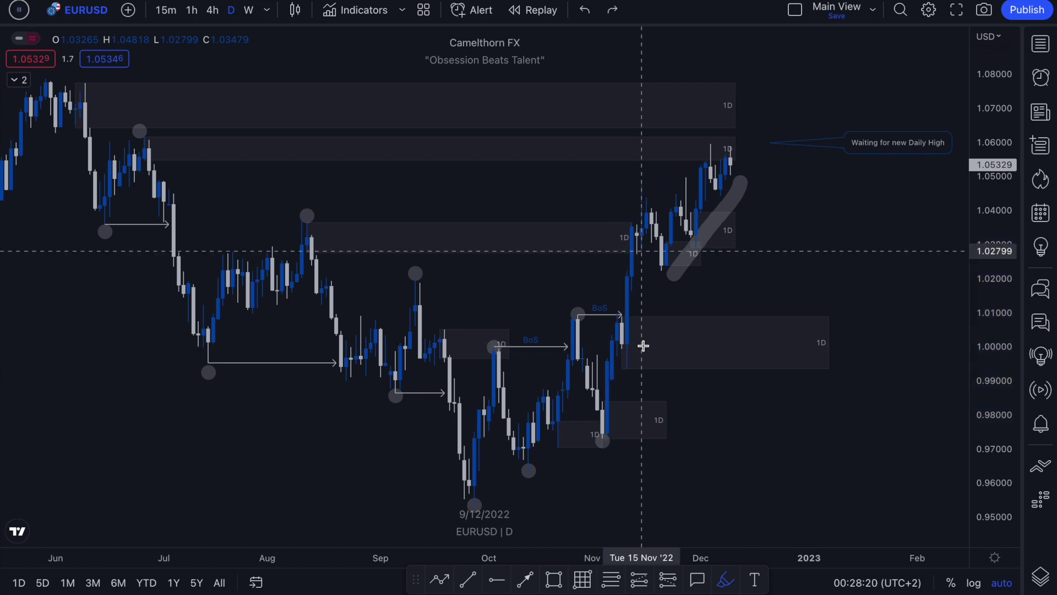
Step: Redraw and undo the November rally leg, then loop over the top 1D zone above recent highs
drag(607, 420, 632, 226)
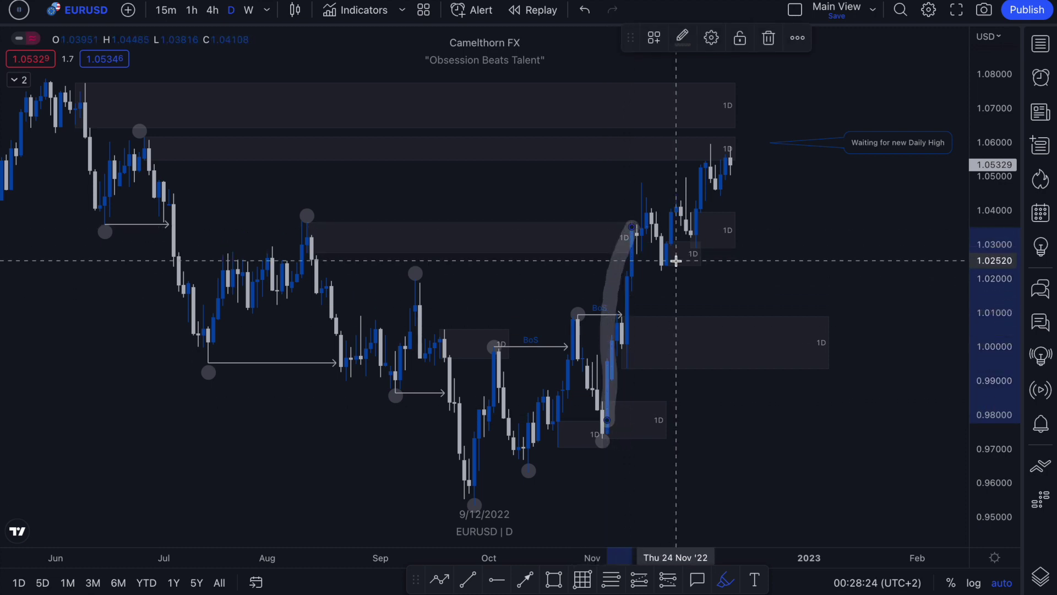
key(ctrl+z)
mouse_move(709, 131)
mouse_down()
mouse_move(692, 132)
mouse_move(692, 163)
mouse_move(709, 144)
mouse_up()
mouse_move(727, 94)
mouse_down()
mouse_move(716, 123)
mouse_move(724, 100)
mouse_up()
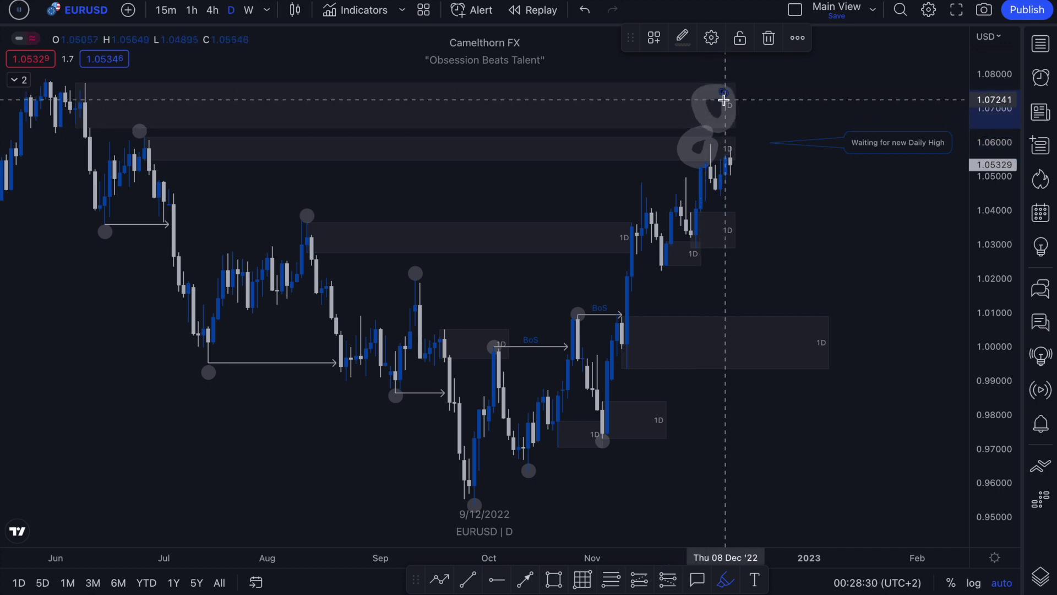
Step: Switch EURUSD to the 4h timeframe and zoom out to show October through December
scroll(500, 204, up, 1)
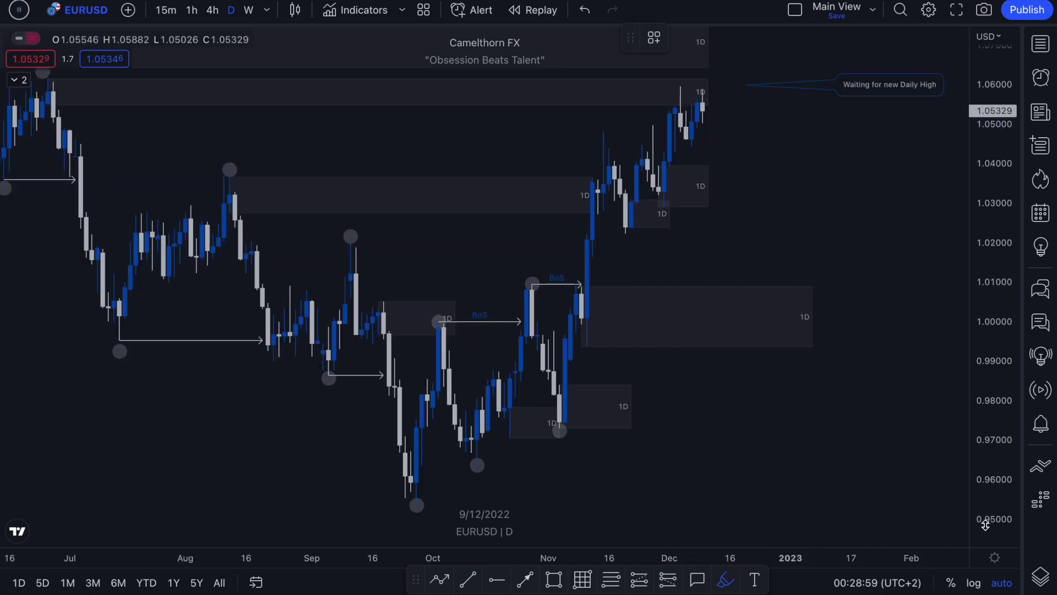
click(206, 13)
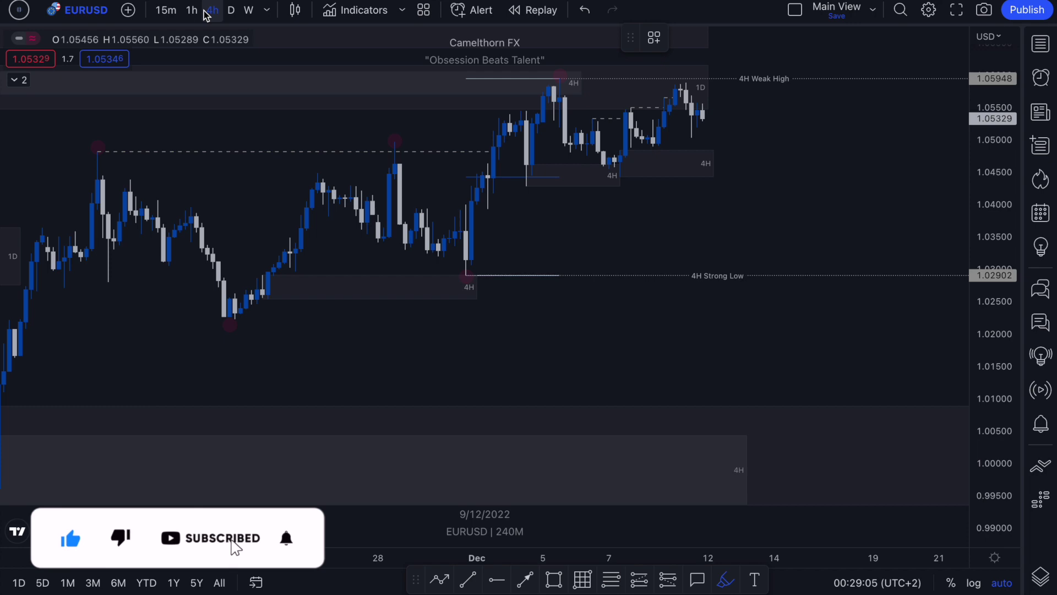
scroll(474, 246, down, 3)
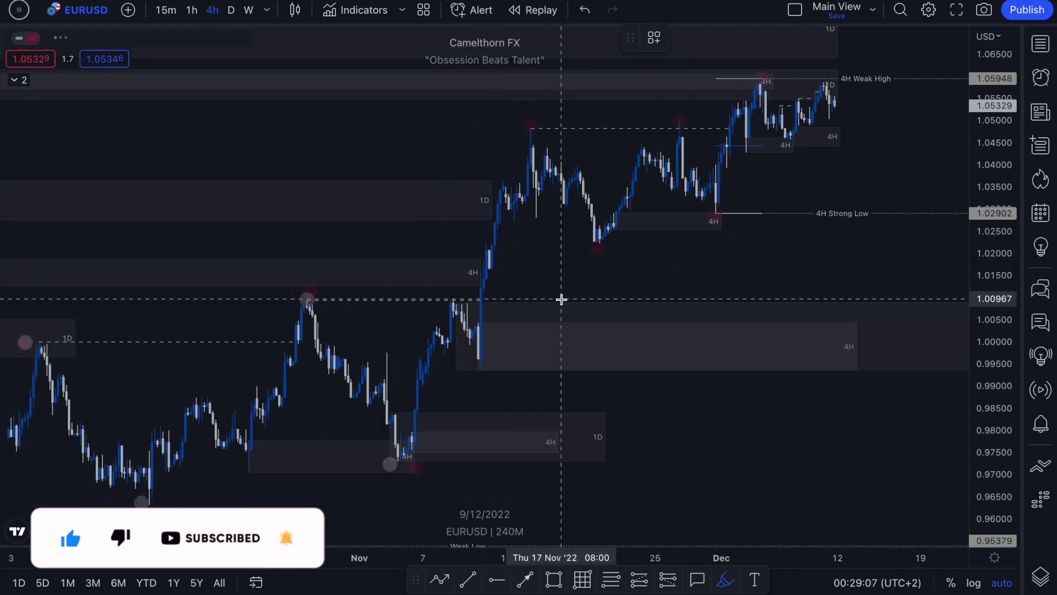
scroll(589, 426, down, 2)
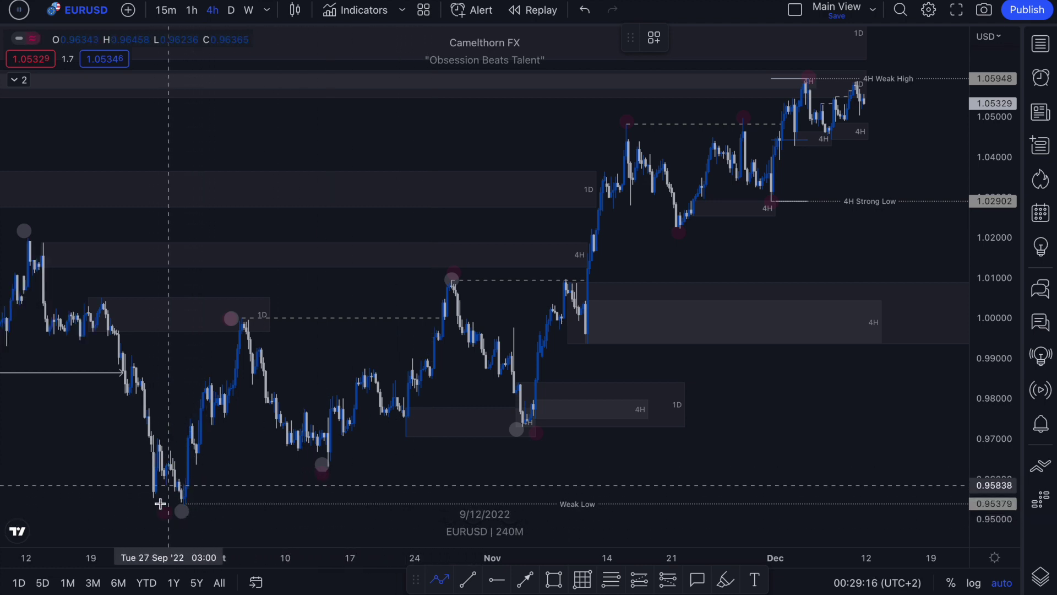
Step: Connect swing points from the late-September Weak Low through the 4H Strong Low to the 4H Weak High near 1.0595
click(182, 504)
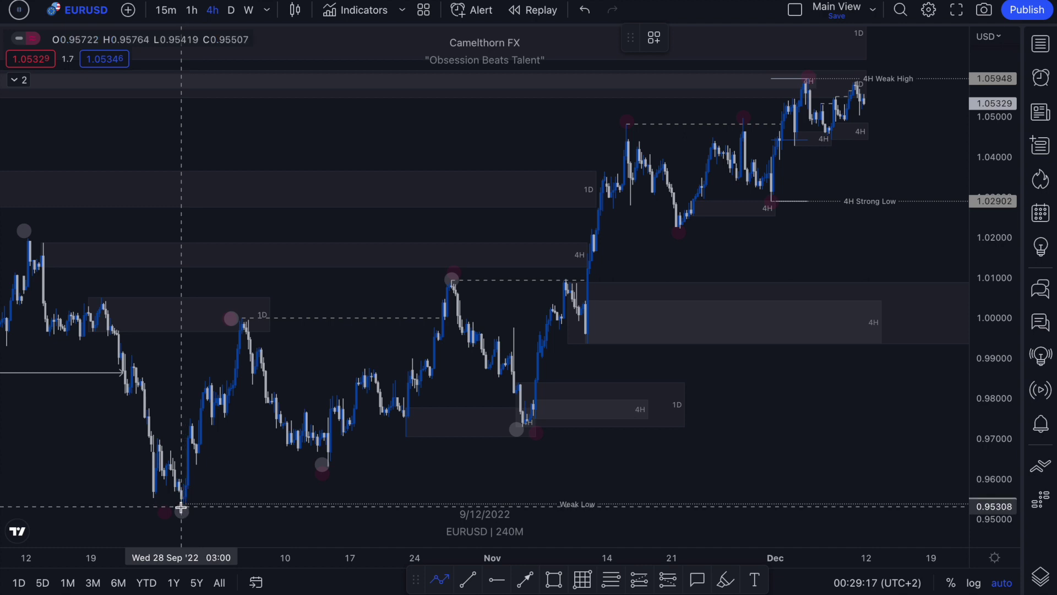
click(233, 313)
click(323, 473)
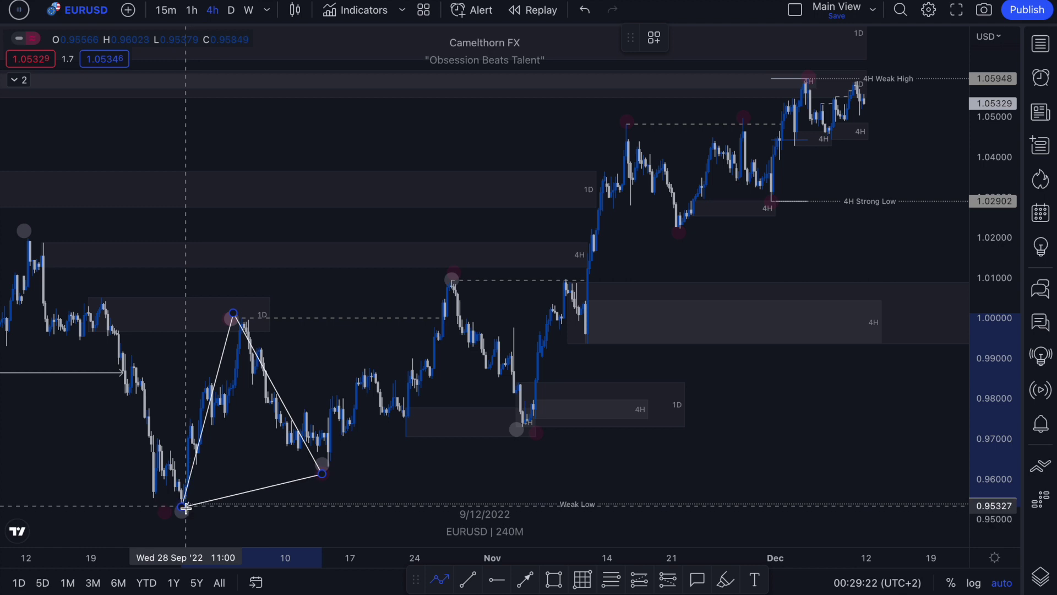
click(452, 278)
click(524, 429)
click(631, 118)
click(680, 231)
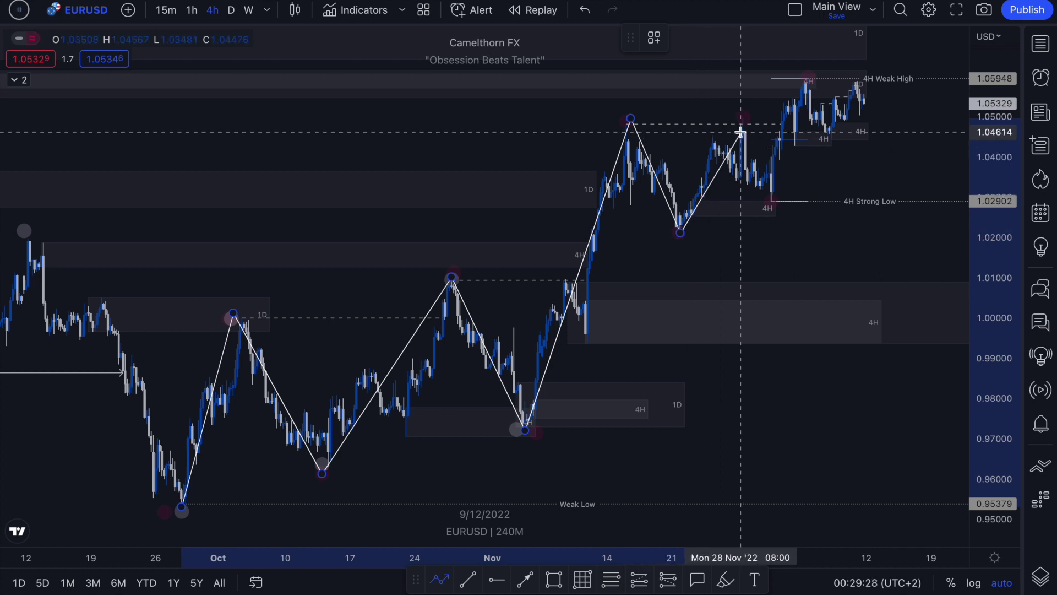
click(741, 122)
click(771, 199)
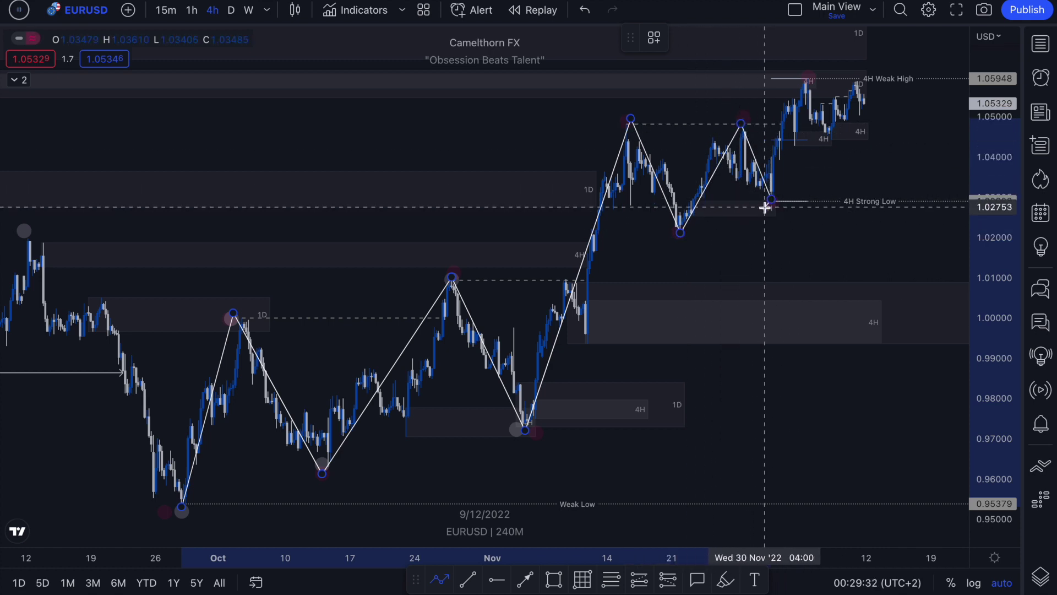
click(806, 80)
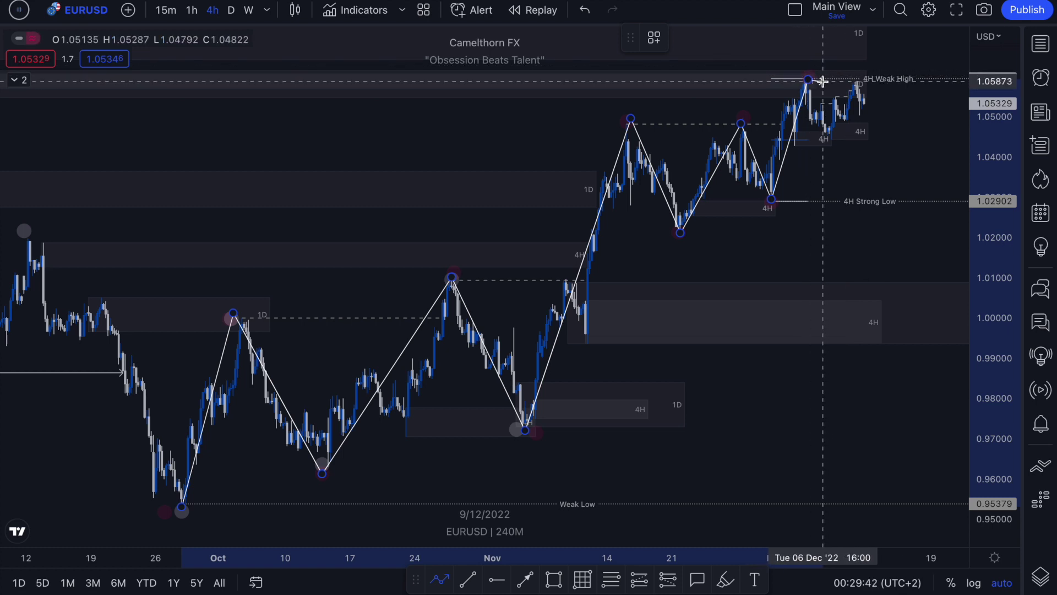
scroll(823, 81, up, 5)
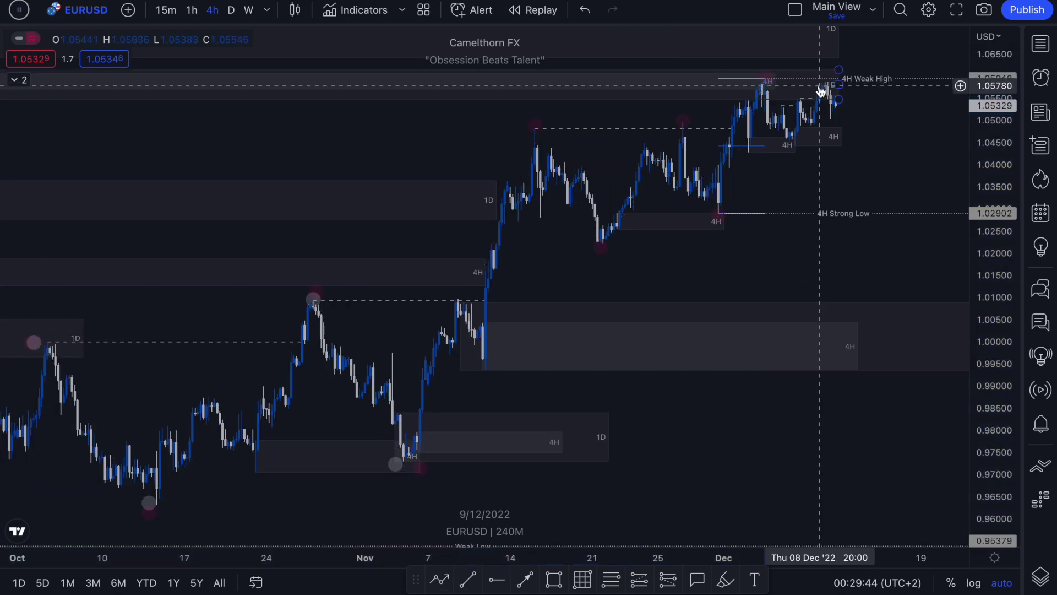
scroll(754, 165, up, 2)
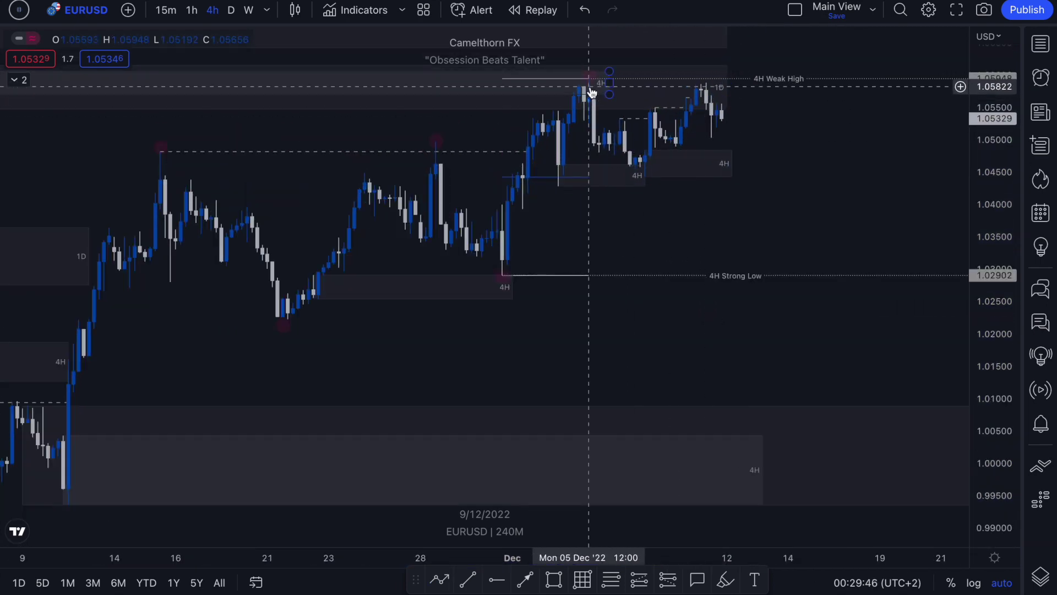
click(724, 581)
mouse_move(658, 73)
mouse_down()
mouse_move(618, 104)
mouse_move(667, 71)
mouse_up()
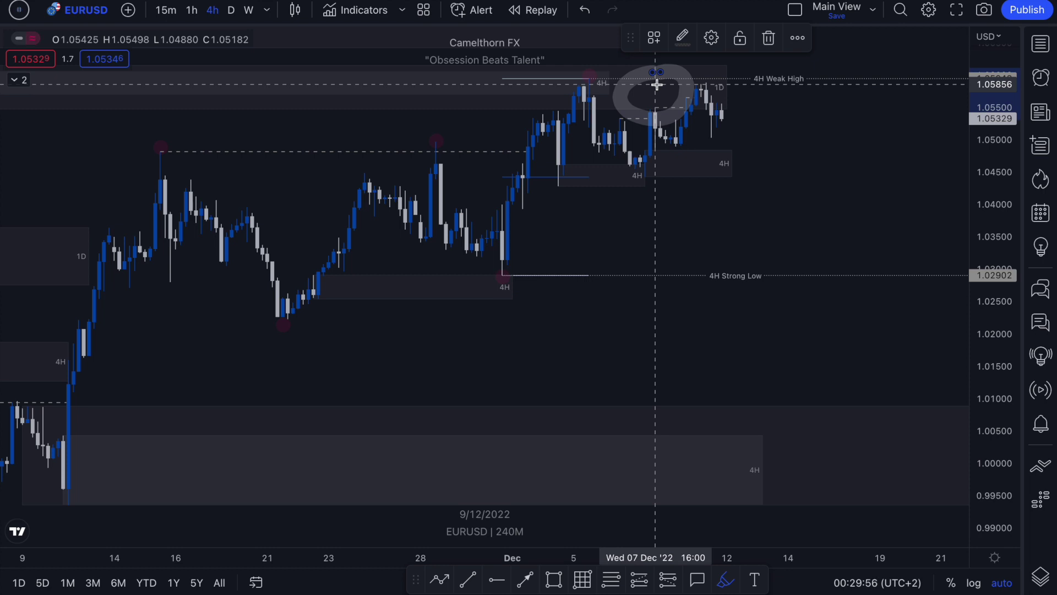
key(Delete)
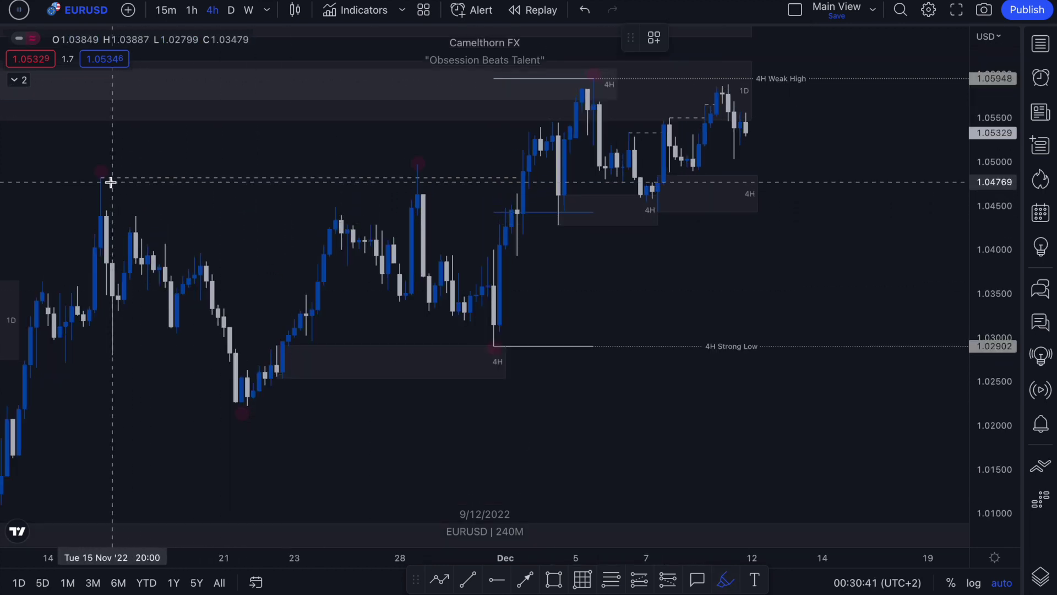
drag(104, 178, 547, 186)
mouse_move(494, 349)
mouse_down()
mouse_move(604, 85)
mouse_move(881, 73)
mouse_up()
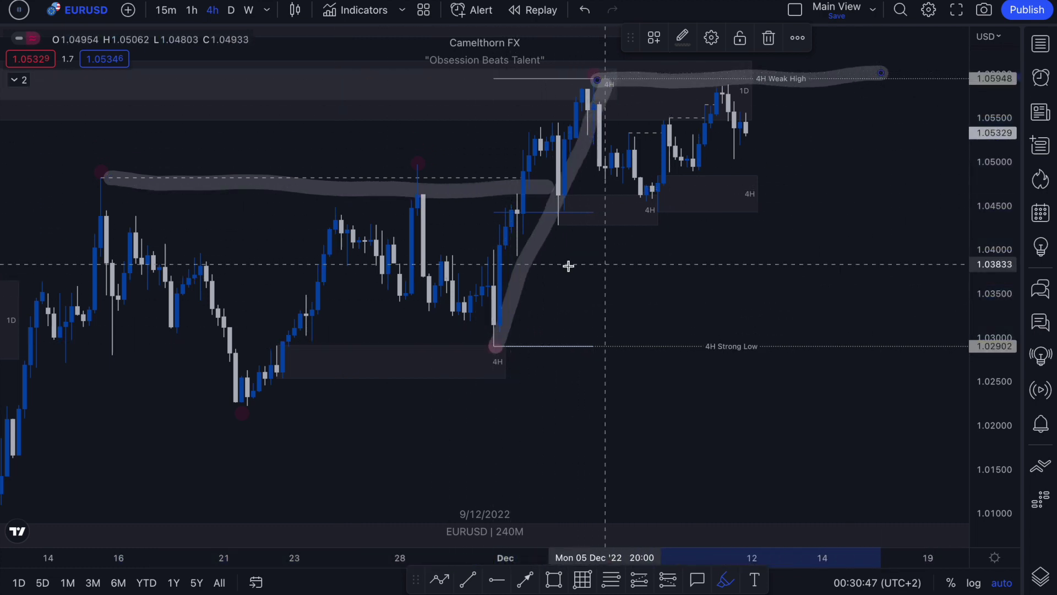
drag(493, 347, 827, 354)
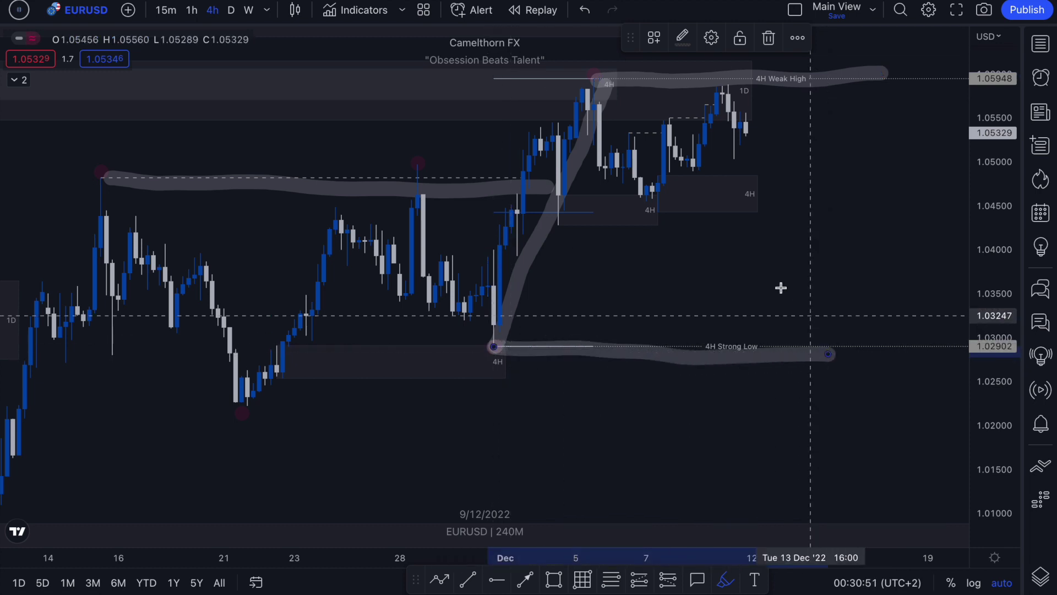
key(ctrl+z)
key(ctrl+z)
key(ctrl+z)
key(ctrl+z)
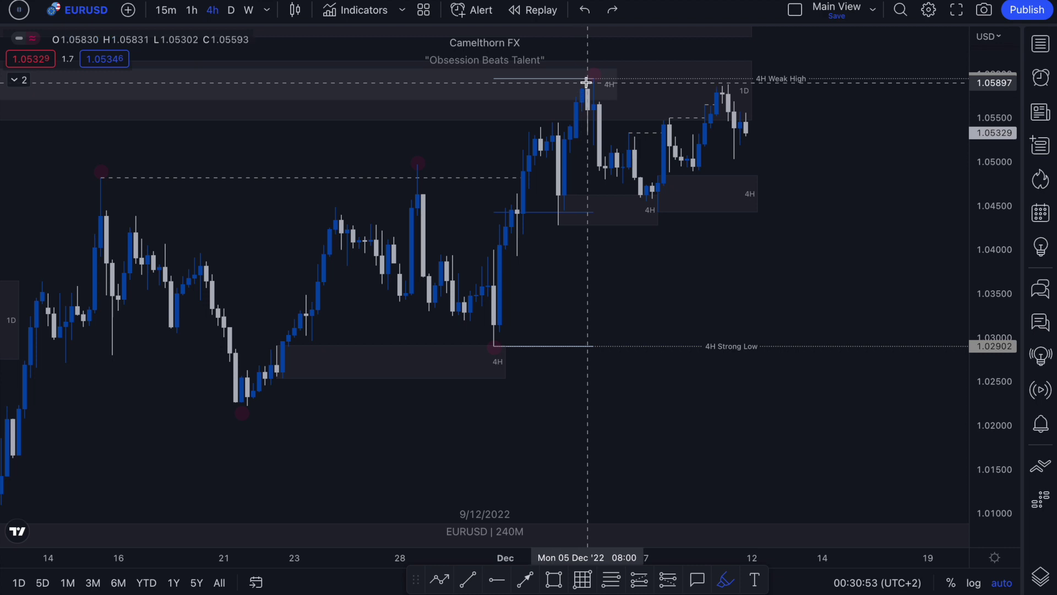
drag(567, 106, 625, 83)
key(ctrl+z)
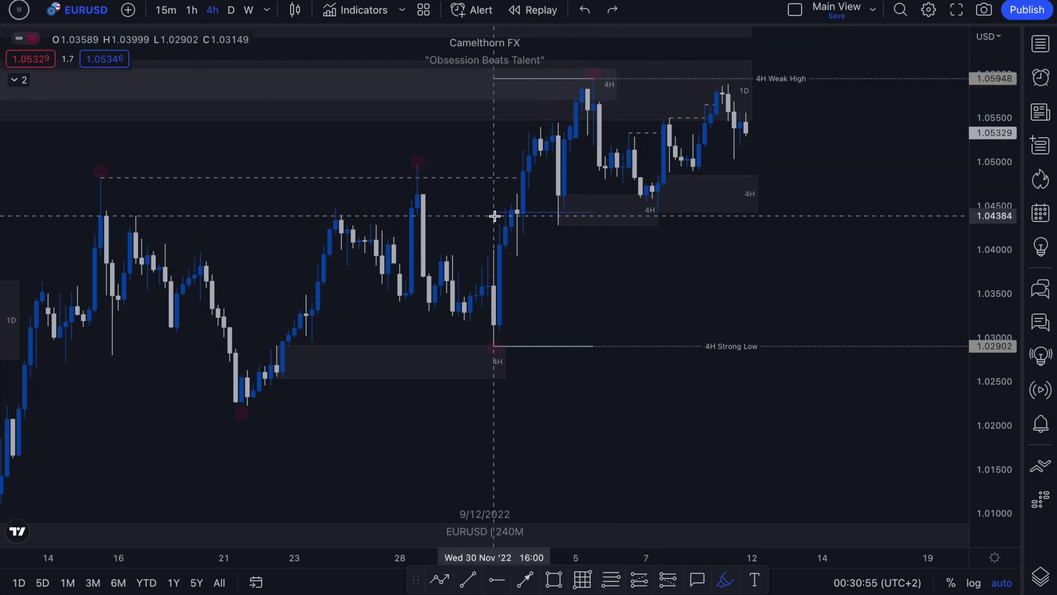
drag(495, 212, 606, 213)
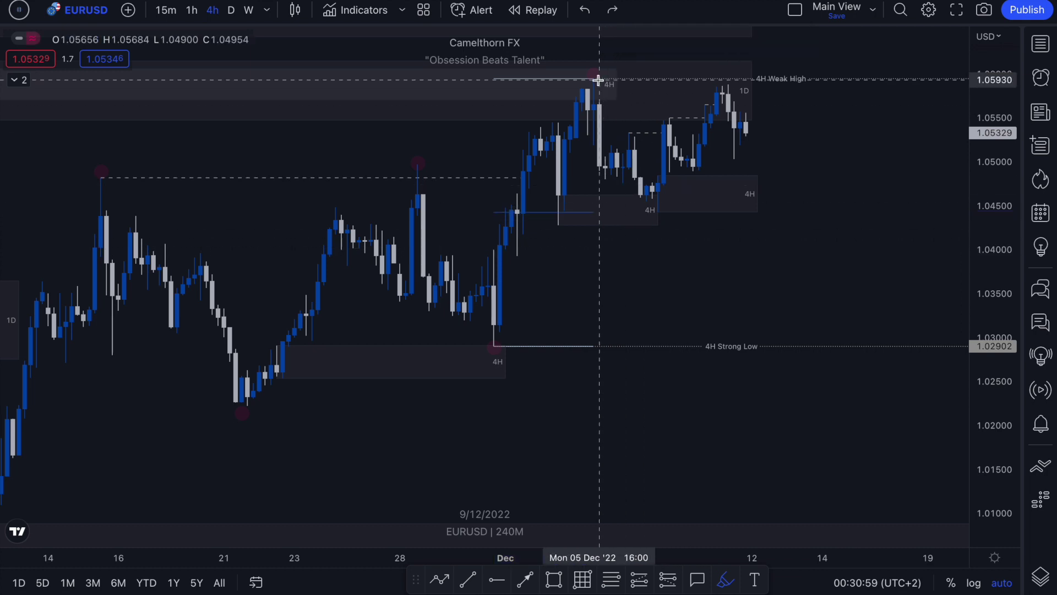
drag(599, 77, 578, 97)
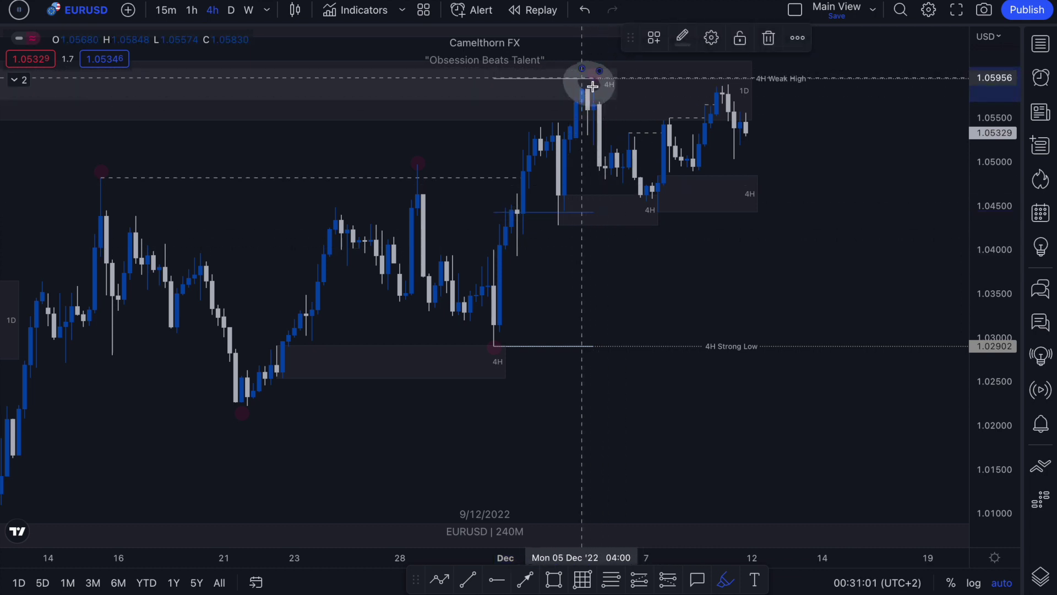
drag(583, 84, 642, 191)
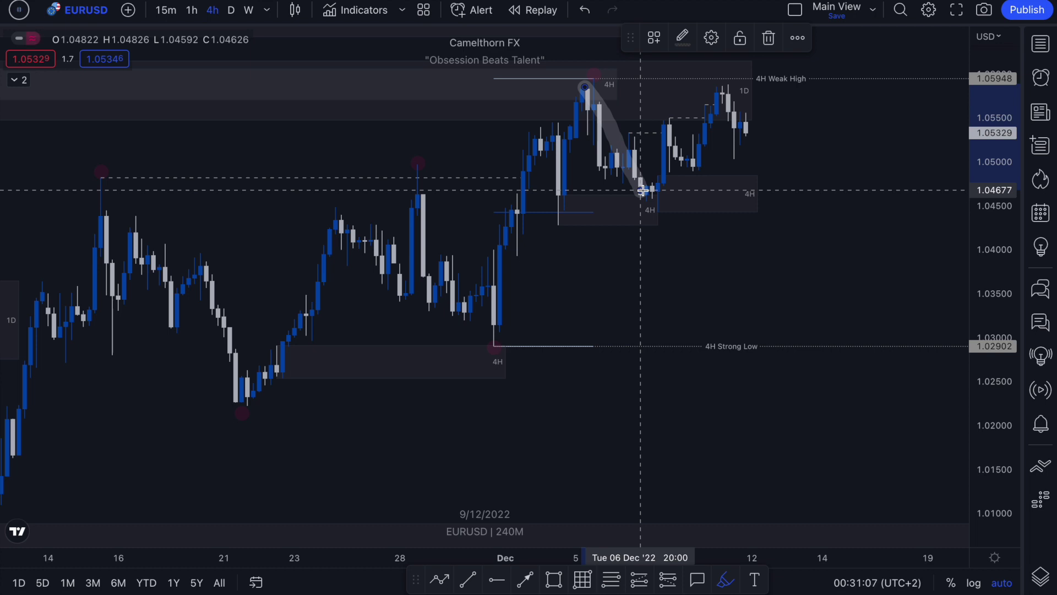
mouse_move(592, 97)
mouse_down()
mouse_move(646, 227)
mouse_move(649, 196)
mouse_move(628, 199)
mouse_move(638, 225)
mouse_move(668, 210)
mouse_up()
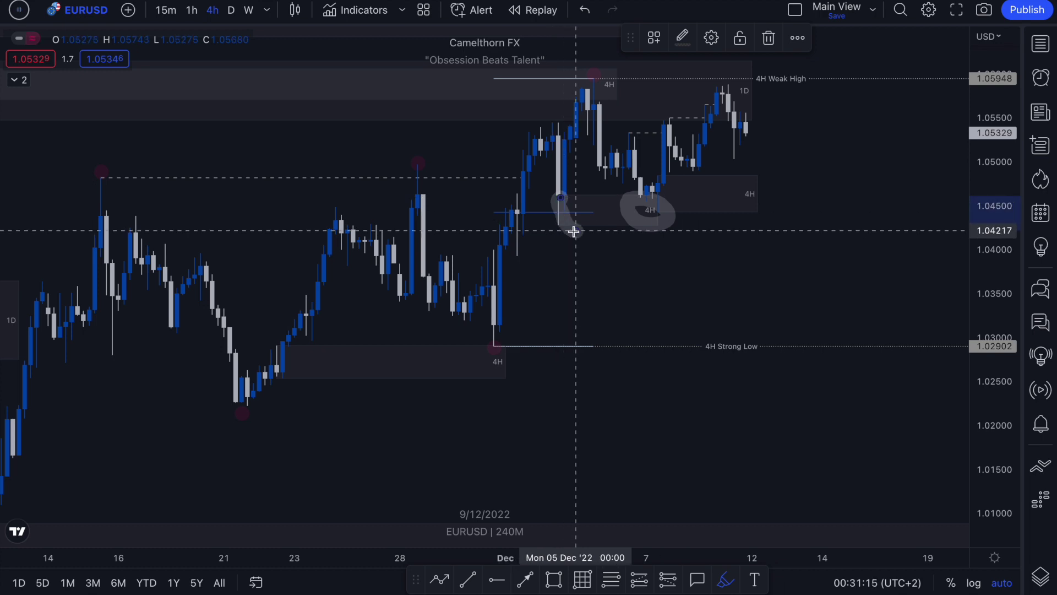
key(ctrl+z)
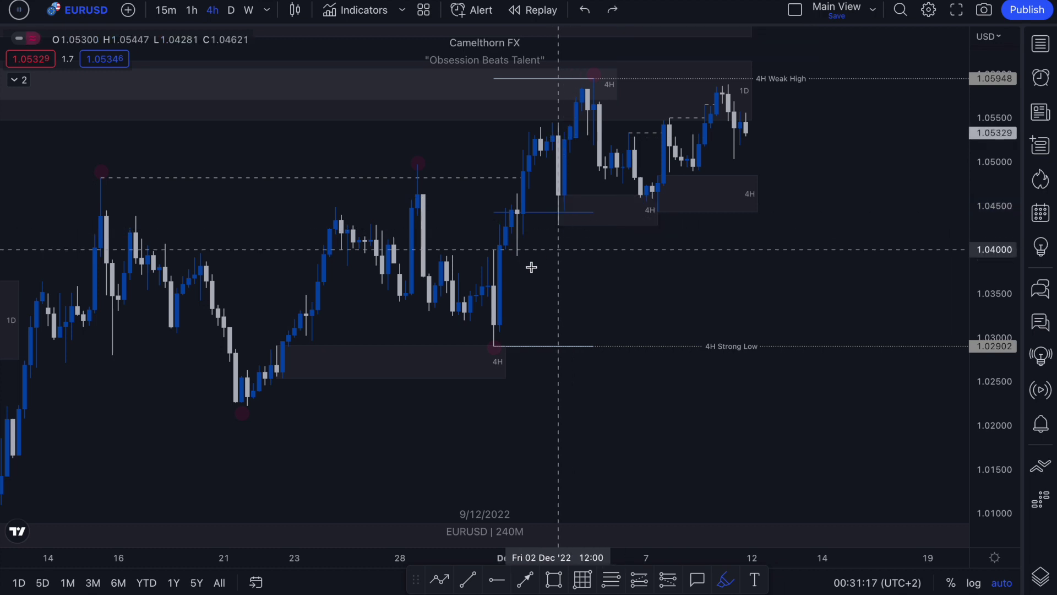
mouse_move(493, 345)
mouse_down()
mouse_move(564, 117)
mouse_move(588, 74)
mouse_up()
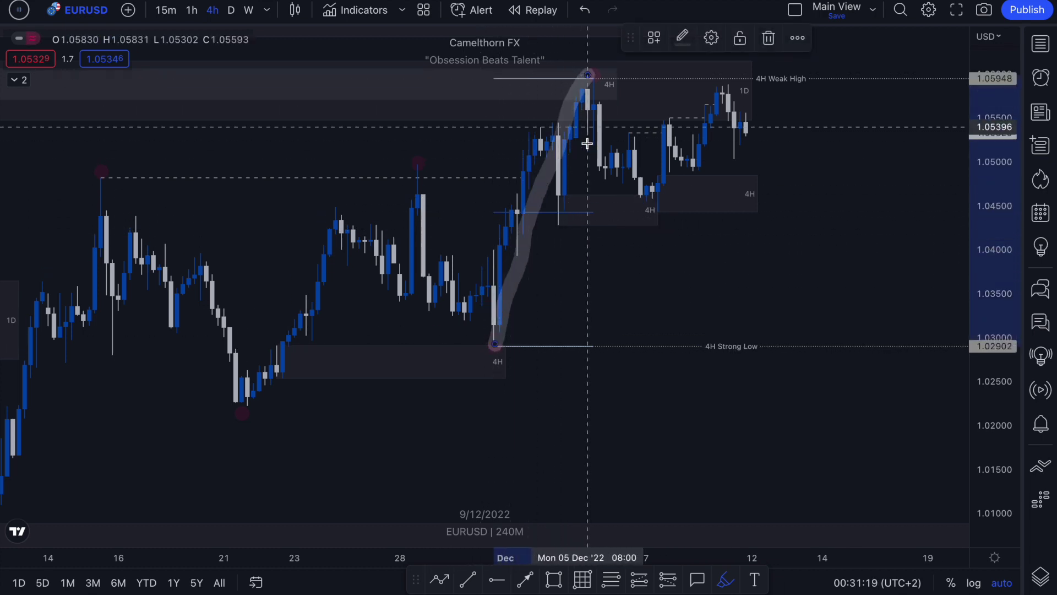
key(ctrl+z)
scroll(656, 223, up, 3)
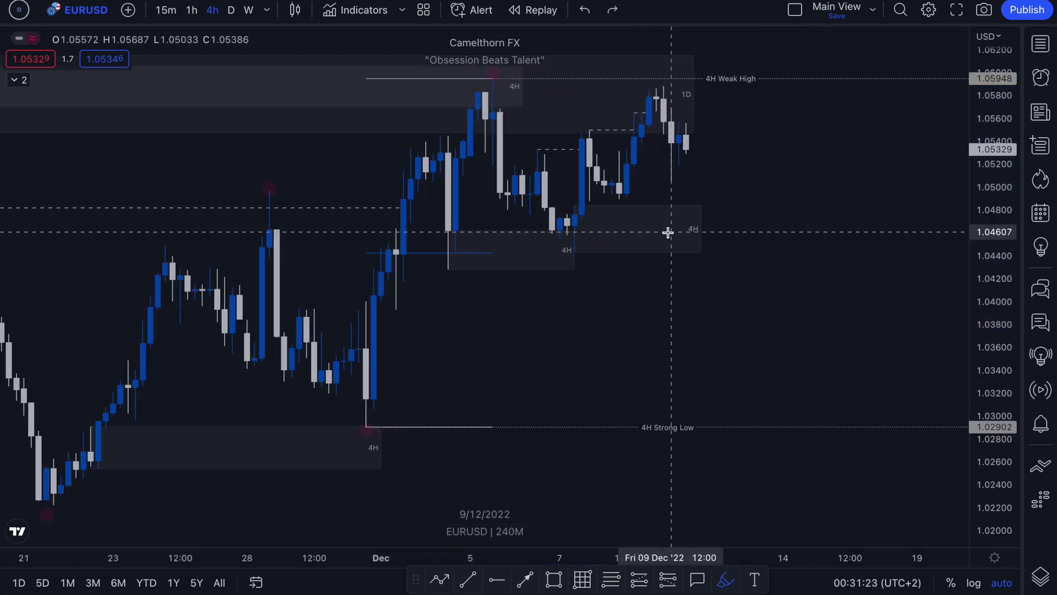
mouse_move(576, 247)
mouse_down()
mouse_move(549, 246)
mouse_move(574, 263)
mouse_move(569, 253)
mouse_up()
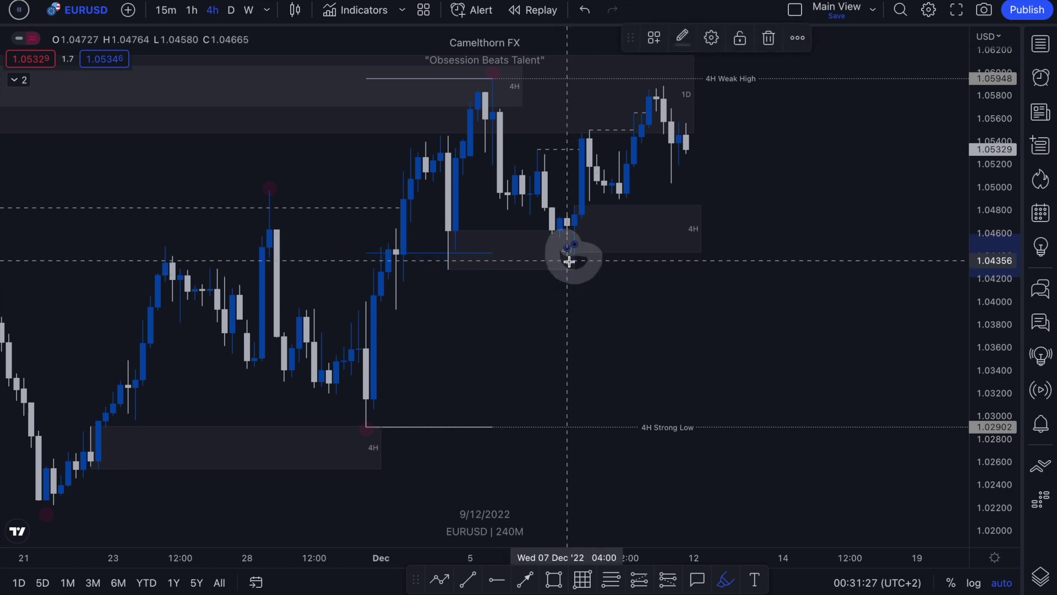
key(ctrl+z)
drag(576, 259, 702, 47)
drag(521, 80, 590, 82)
key(ctrl+z)
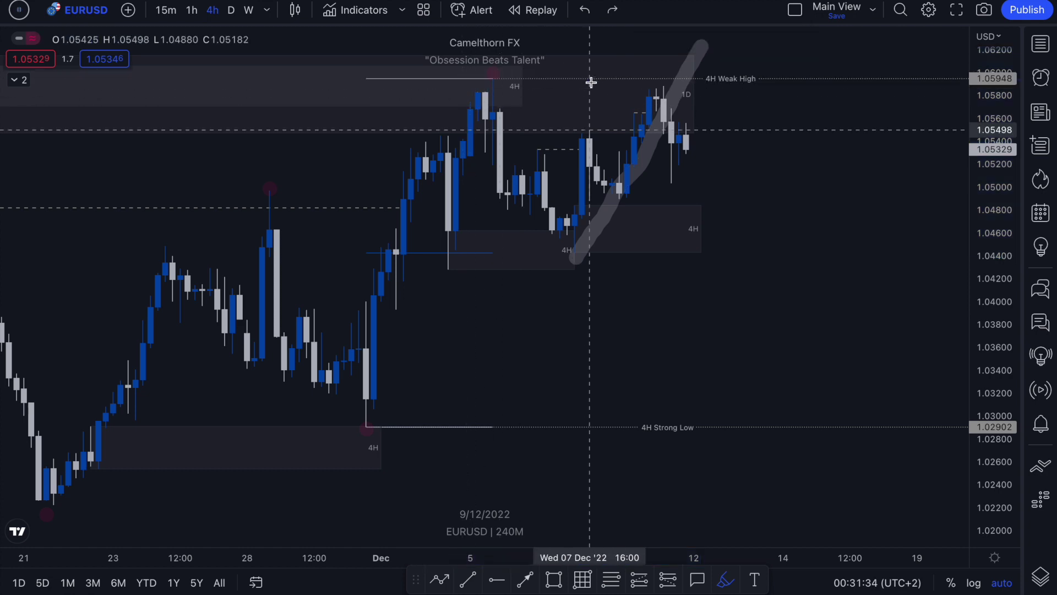
key(ctrl+z)
click(439, 579)
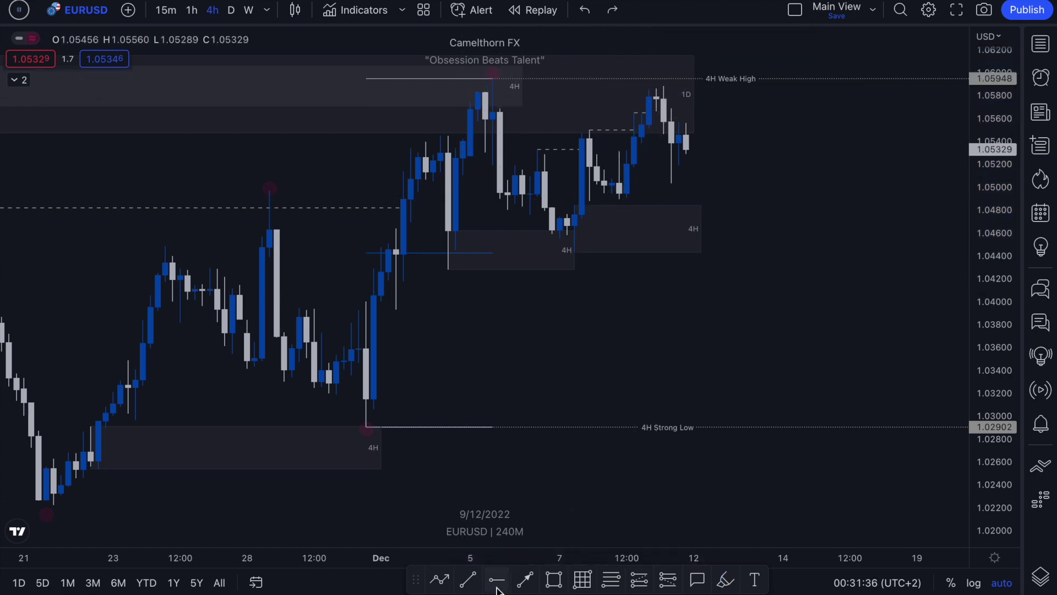
mouse_move(366, 426)
mouse_down()
mouse_move(448, 225)
mouse_move(492, 75)
mouse_up()
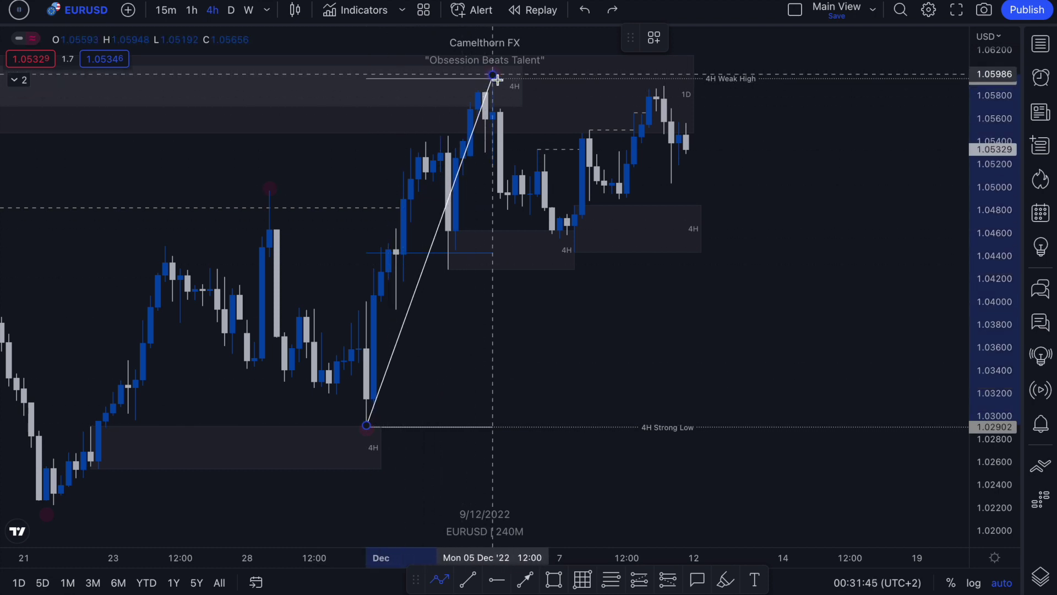
click(575, 251)
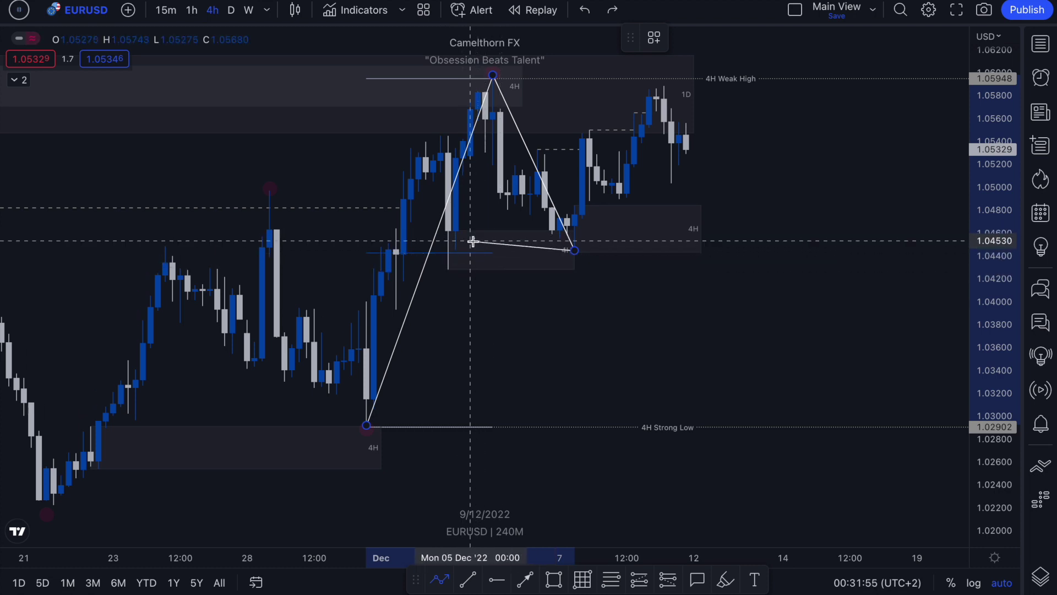
key(Escape)
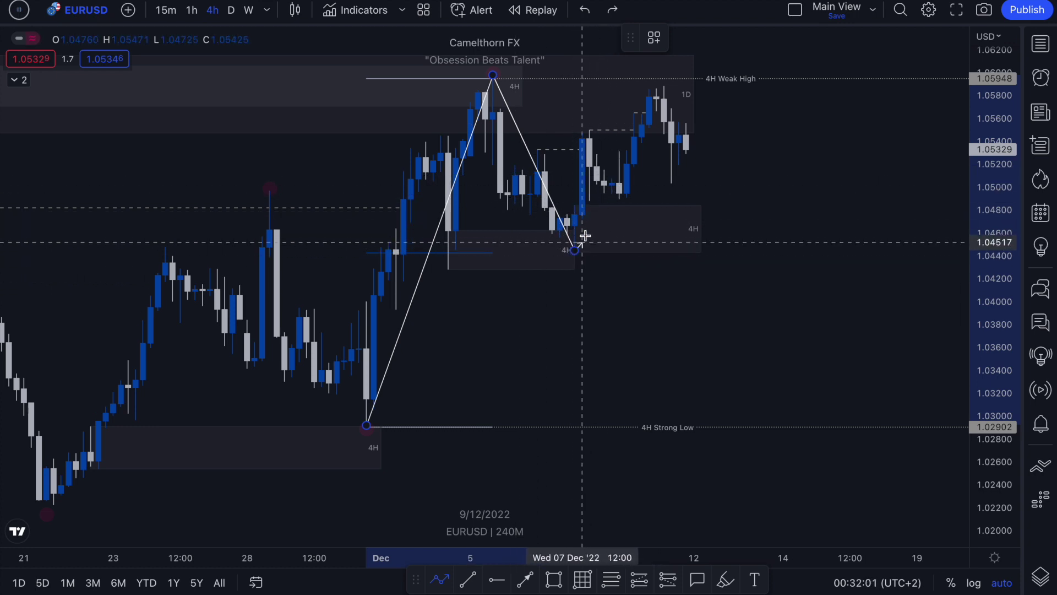
click(582, 242)
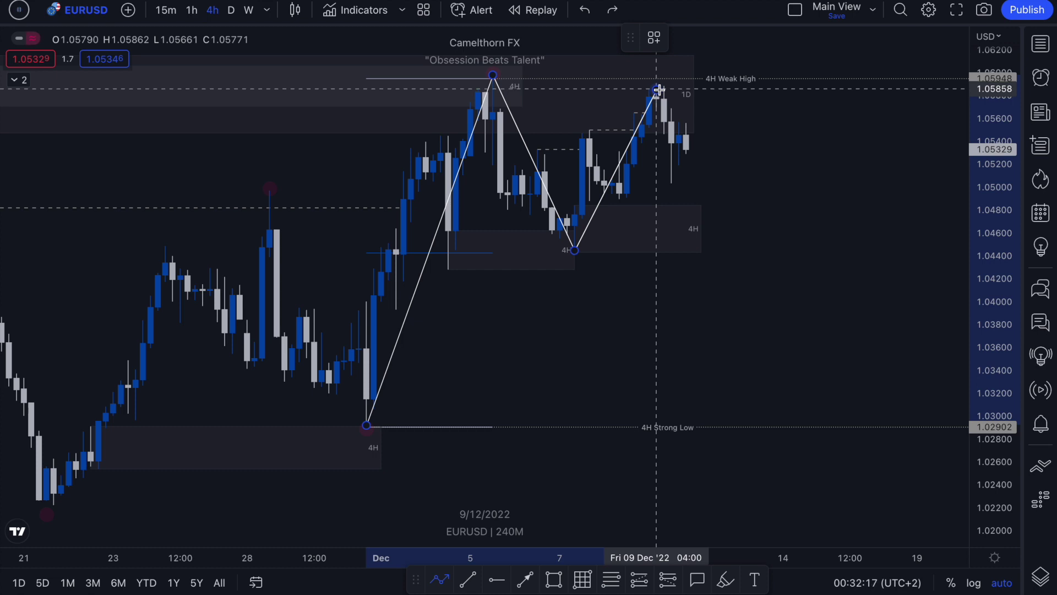
key(Escape)
scroll(651, 191, up, 3)
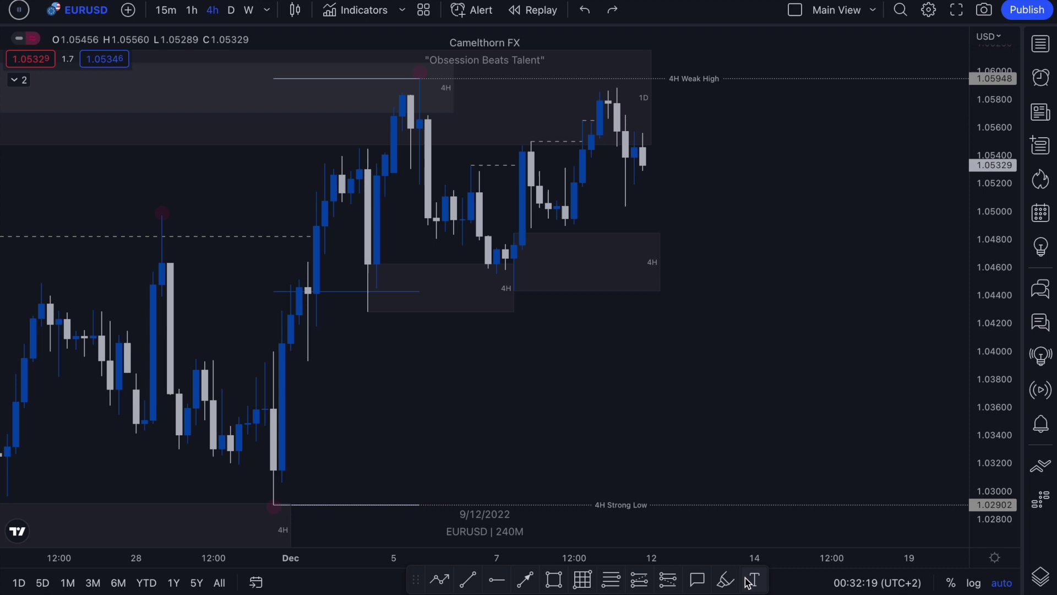
Step: Undo a trial highlighter circle, then place a horizontal ray at 1.04431
click(726, 580)
mouse_move(521, 276)
mouse_down()
mouse_move(495, 283)
mouse_move(546, 280)
mouse_move(522, 270)
mouse_up()
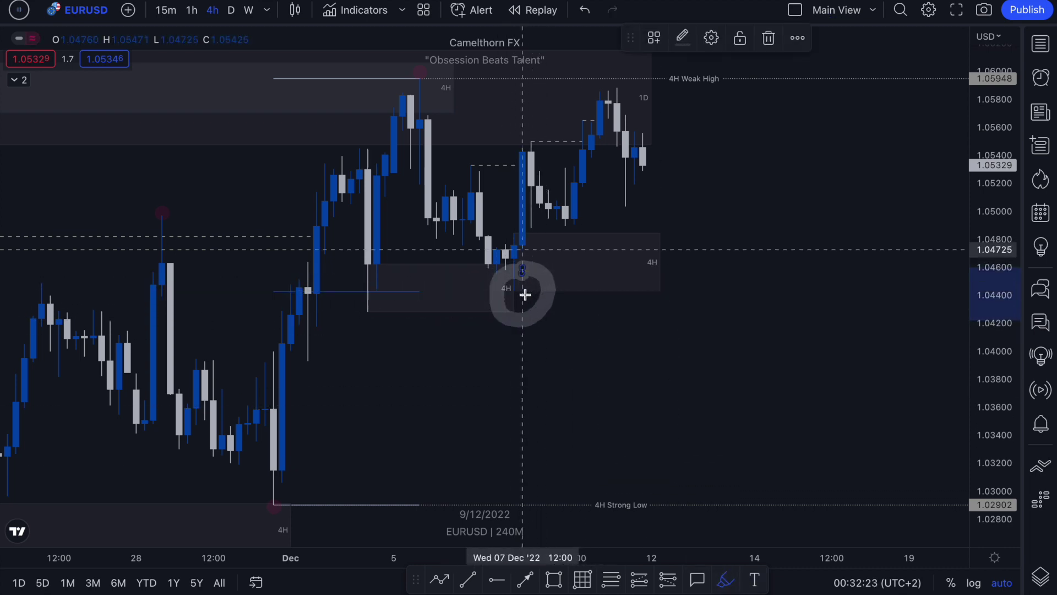
key(ctrl+z)
click(490, 583)
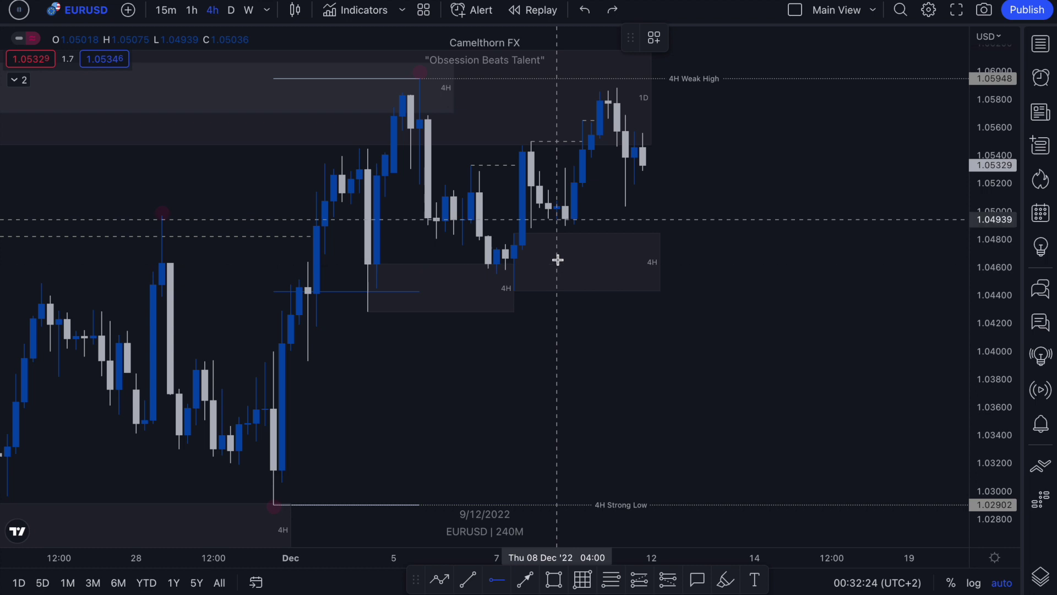
click(514, 290)
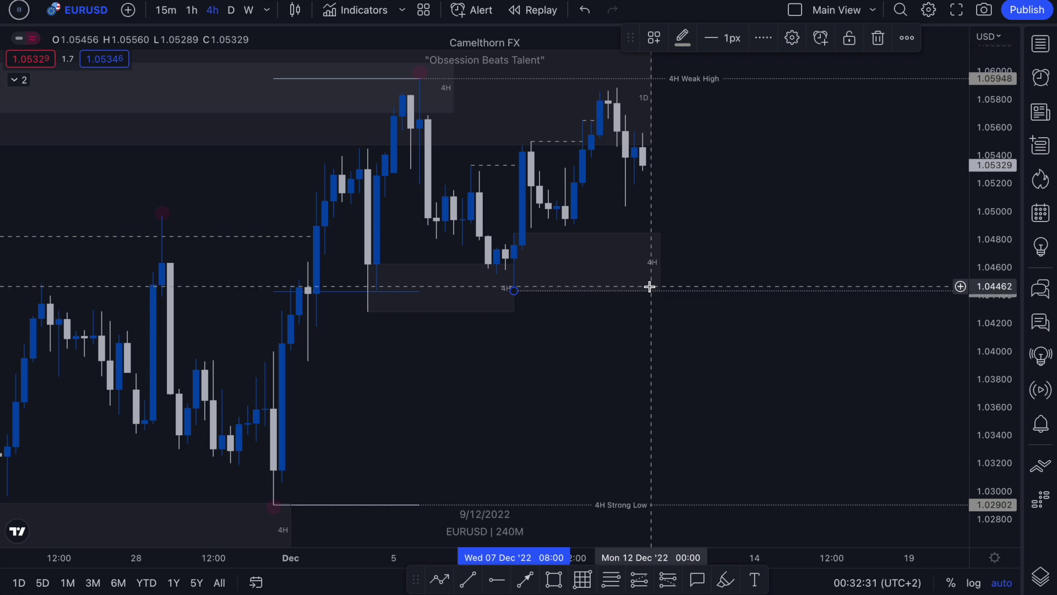
Step: Circle the 4H zone near 1.044–1.048 below the latest candles, undoing the stray trial strokes
key(alt+b)
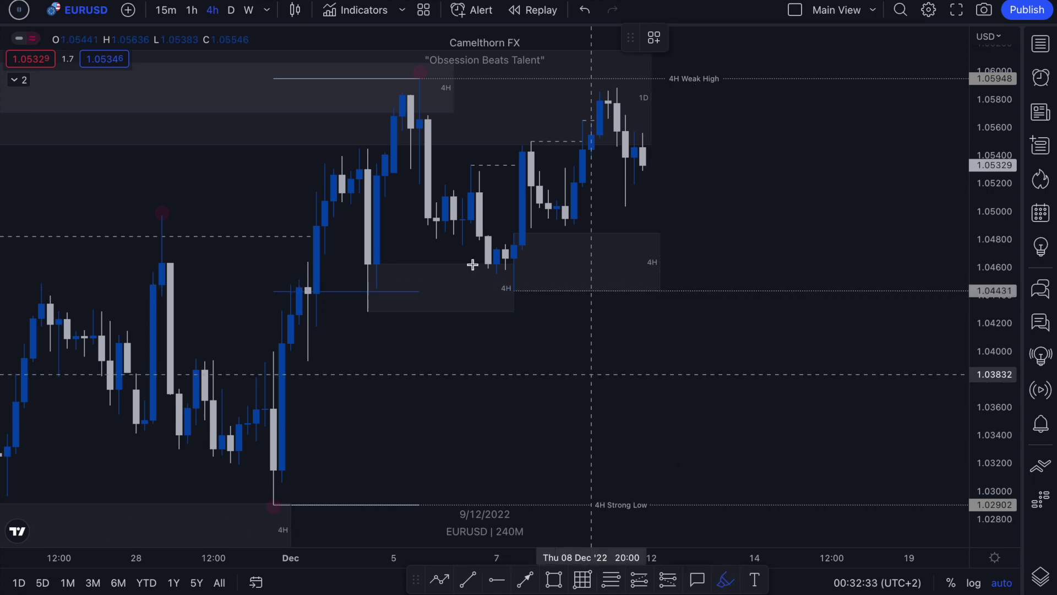
click(503, 268)
drag(504, 268, 497, 280)
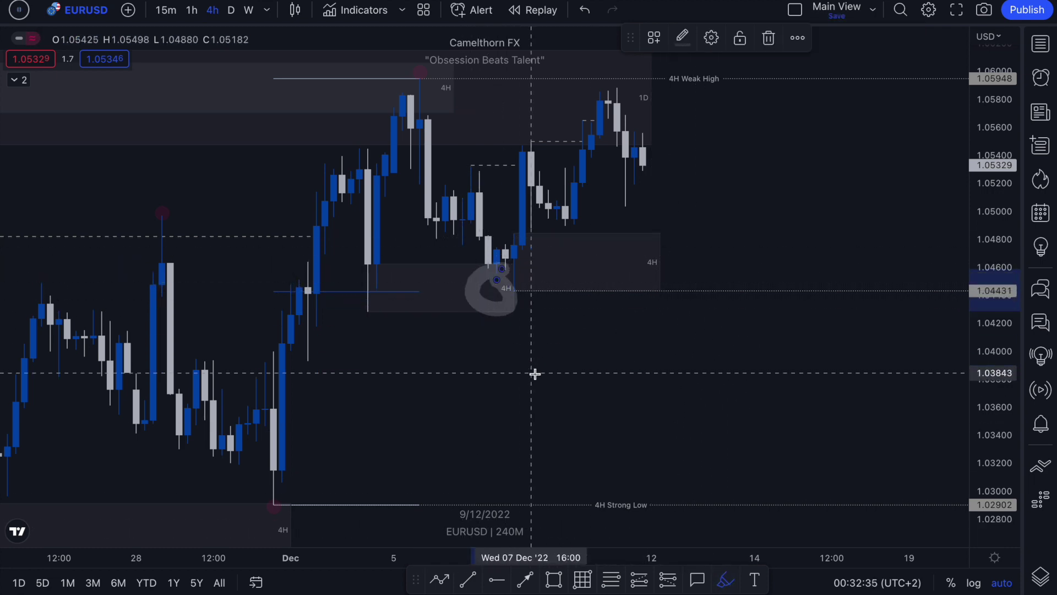
key(ctrl+z)
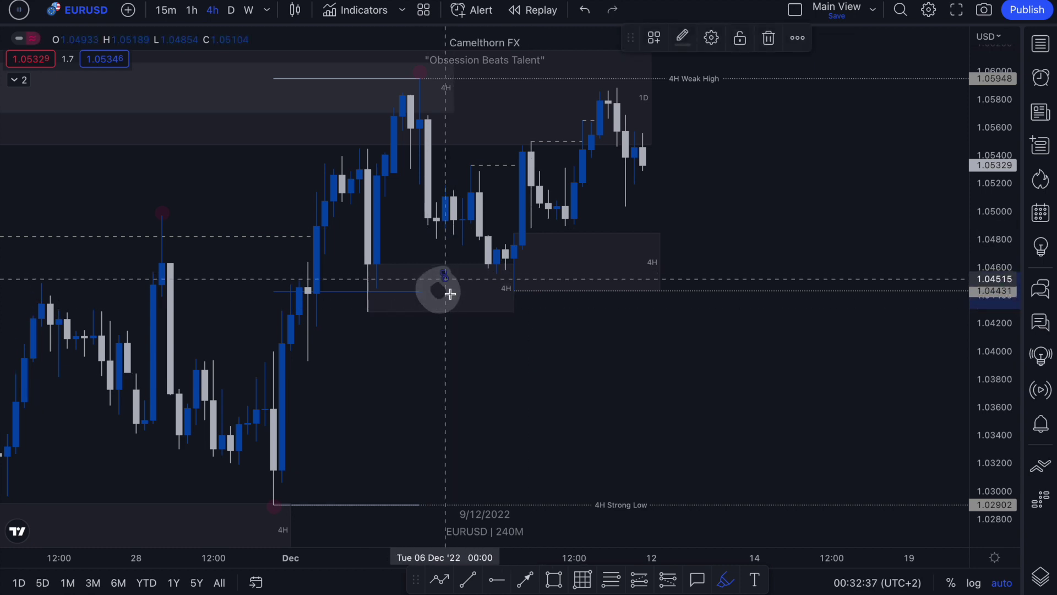
drag(513, 289, 518, 165)
key(ctrl+z)
click(541, 347)
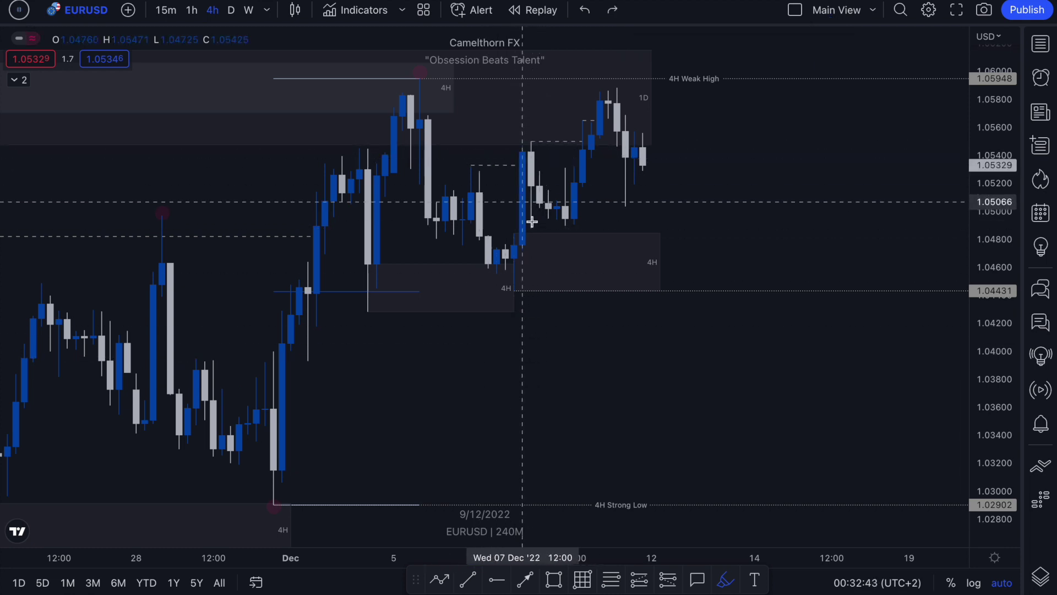
mouse_move(514, 227)
mouse_down()
mouse_move(505, 291)
mouse_move(671, 293)
mouse_move(519, 235)
mouse_up()
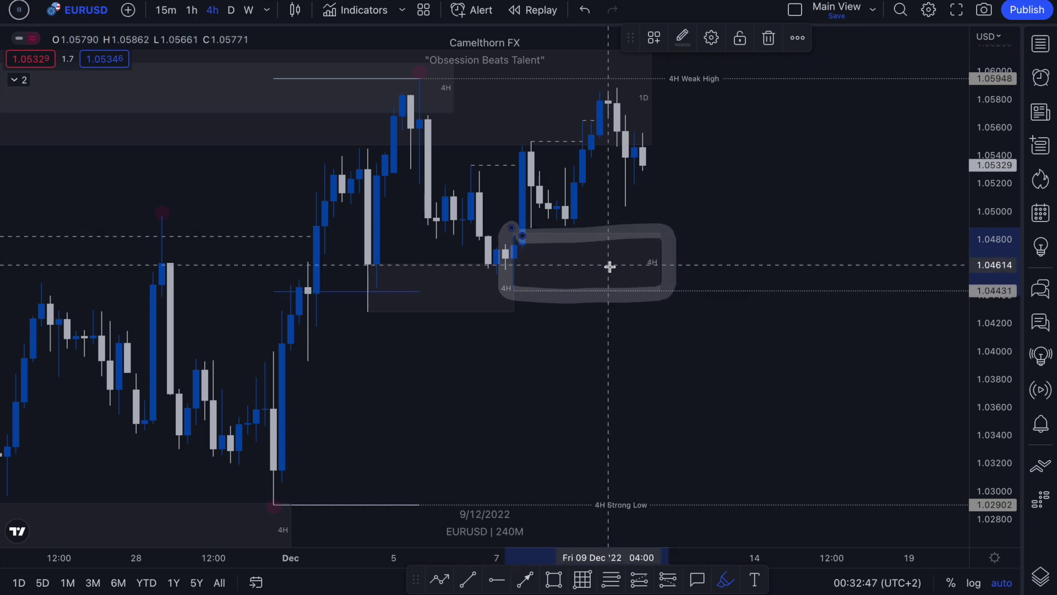
Step: Zoom in, sketch a curve and underline the consolidation's equal lows, then undo the underline
scroll(616, 267, up, 5)
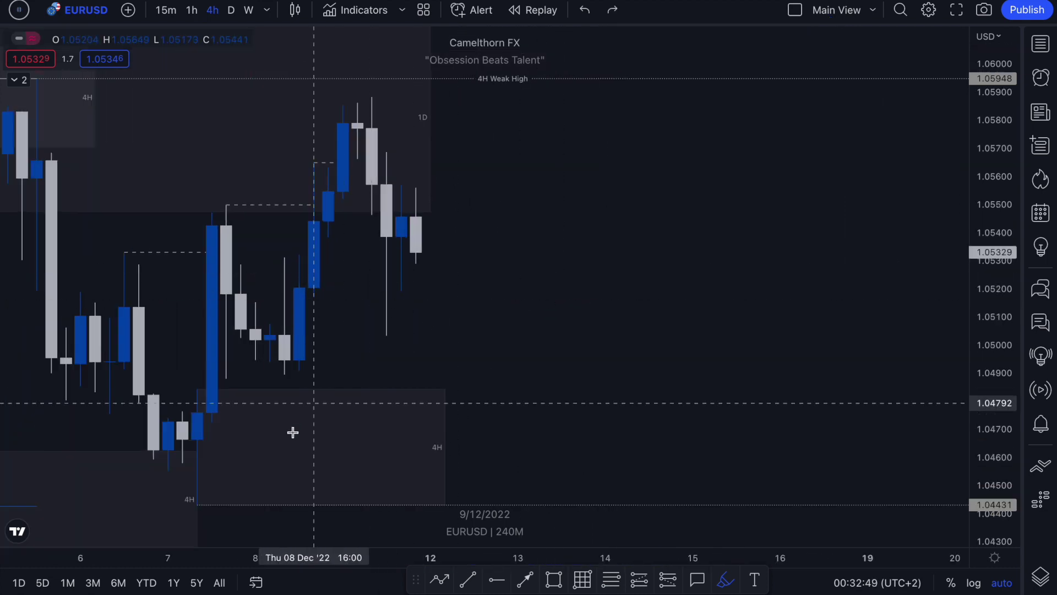
mouse_move(267, 432)
mouse_down()
mouse_move(303, 458)
mouse_move(334, 443)
mouse_up()
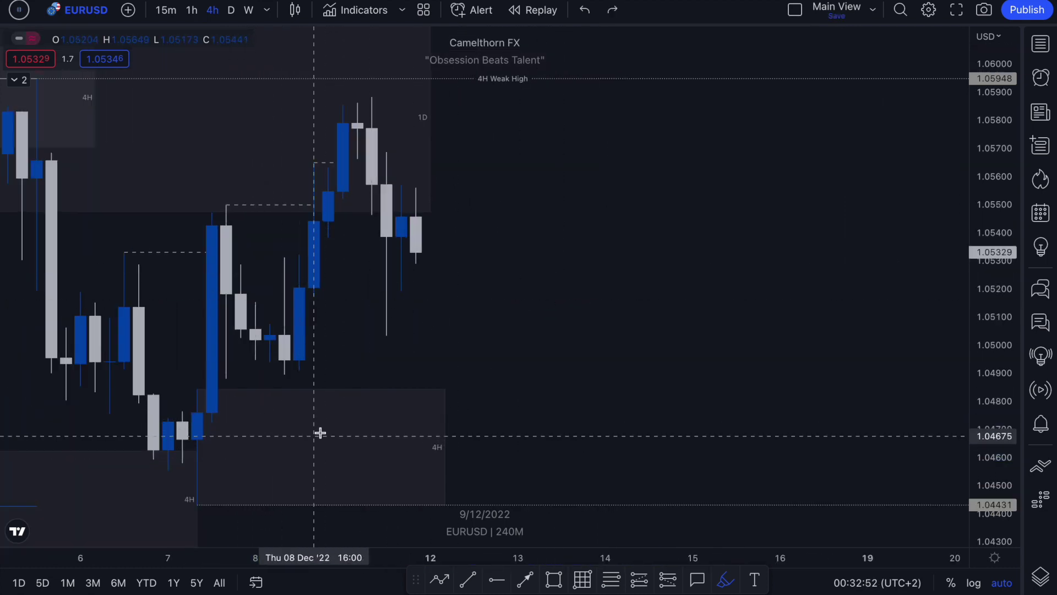
drag(228, 378, 299, 375)
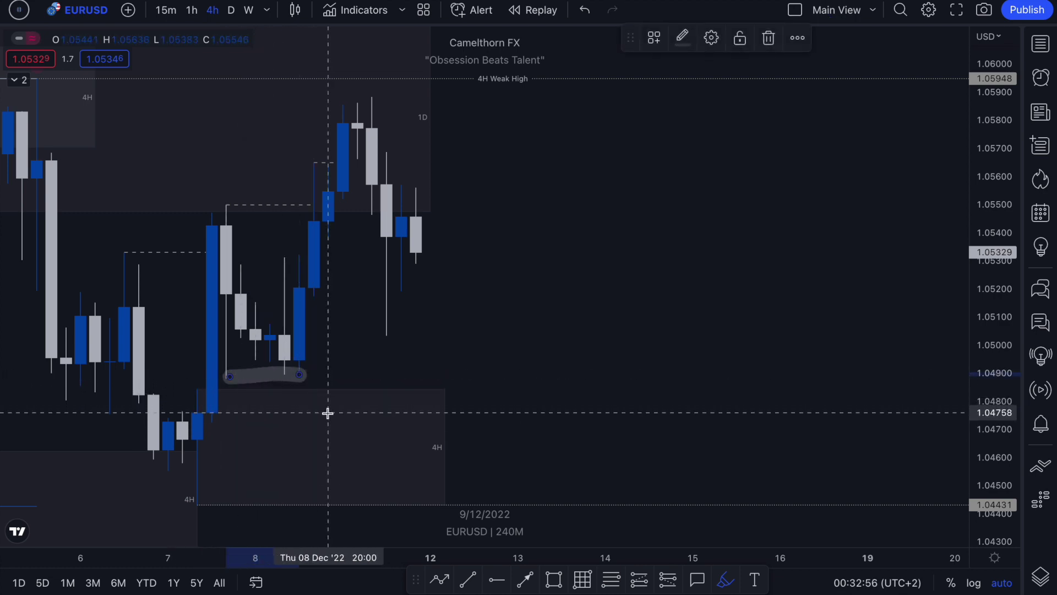
key(ctrl+z)
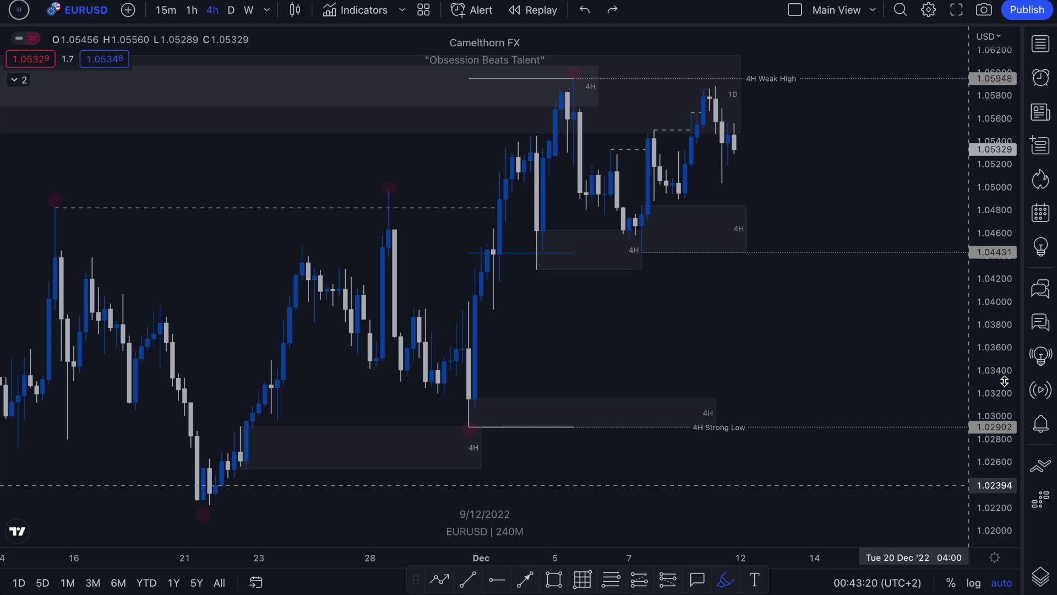
mouse_move(779, 56)
mouse_down()
mouse_move(746, 59)
mouse_move(832, 83)
mouse_move(773, 53)
mouse_up()
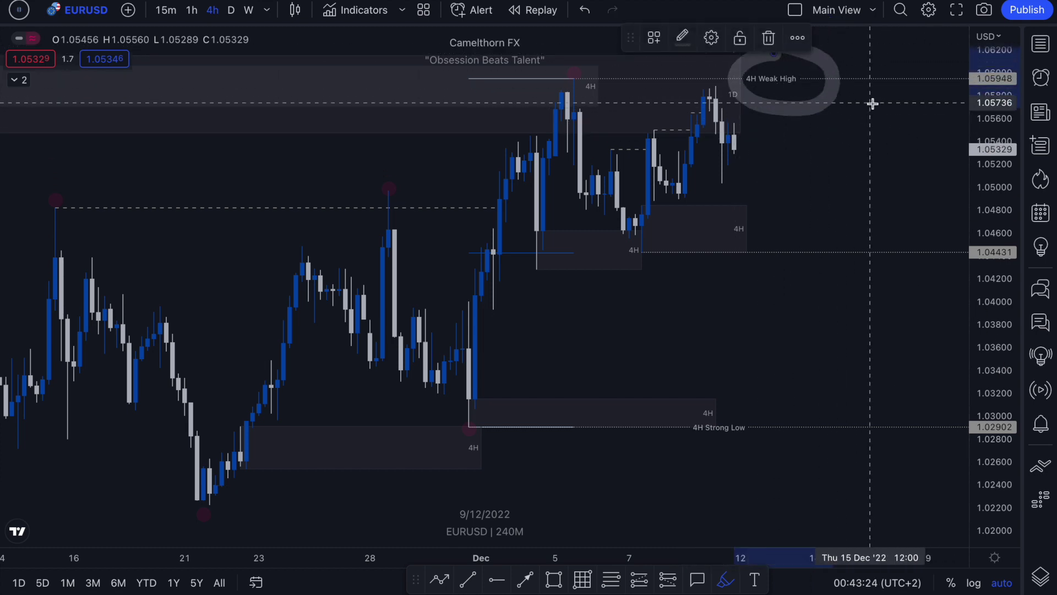
key(ctrl+z)
drag(637, 250, 713, 105)
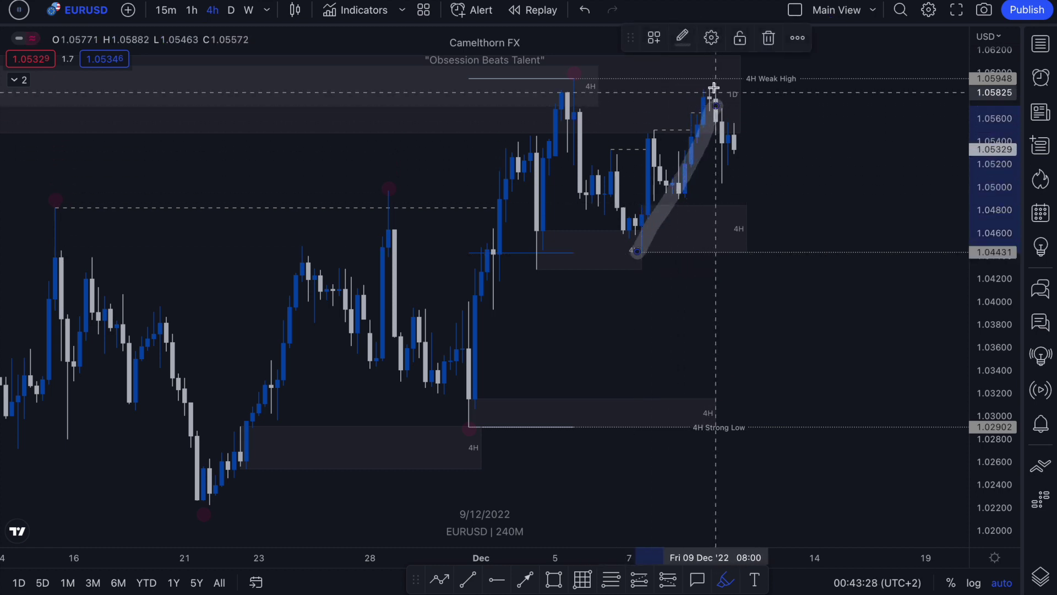
mouse_move(686, 91)
mouse_down()
mouse_move(734, 85)
mouse_move(740, 93)
mouse_up()
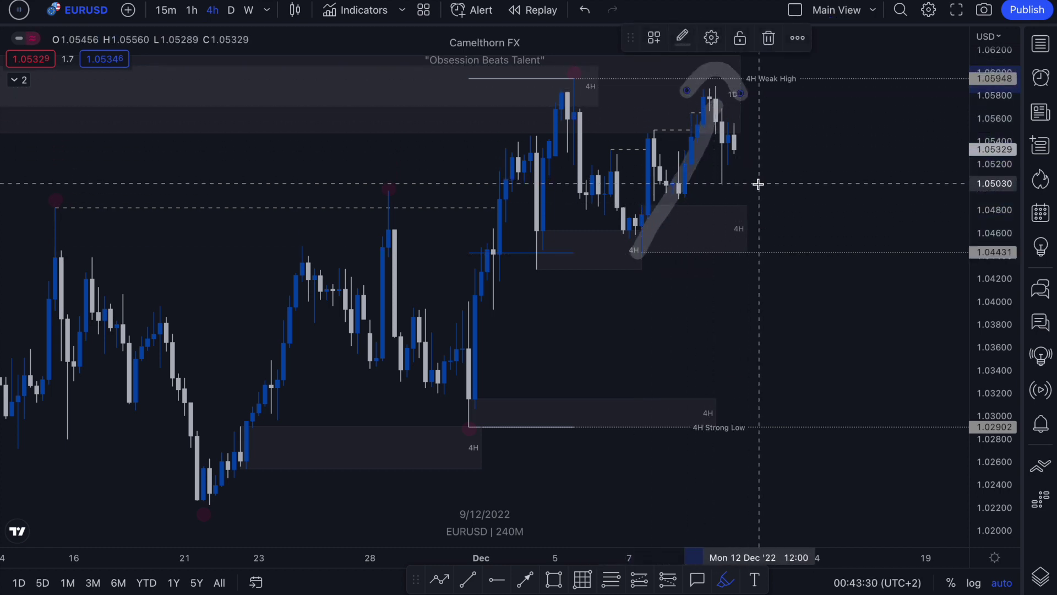
key(ctrl+z)
key(ctrl+z)
mouse_move(752, 207)
mouse_down()
mouse_move(716, 219)
mouse_move(750, 250)
mouse_move(747, 211)
mouse_up()
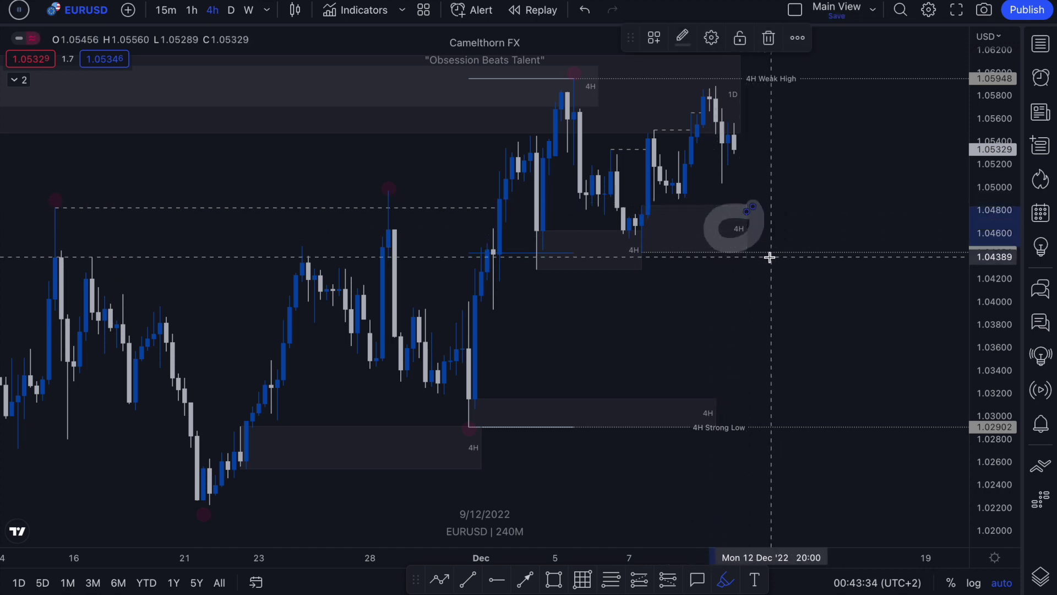
key(ctrl+z)
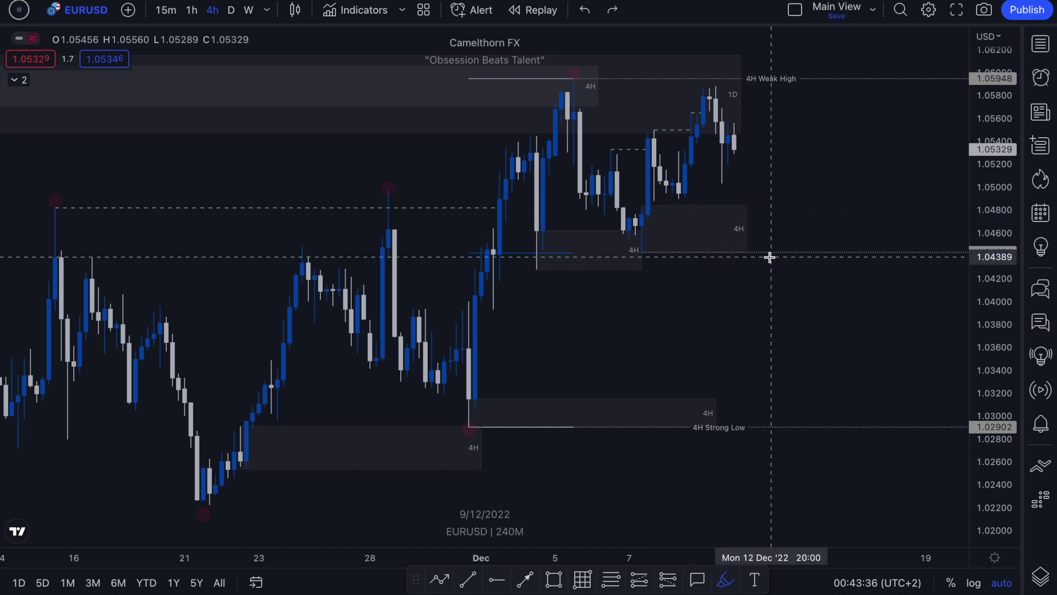
mouse_move(749, 230)
mouse_down()
mouse_move(827, 86)
mouse_move(818, 83)
mouse_up()
key(ctrl+z)
key(ctrl+z)
mouse_move(751, 216)
mouse_down()
mouse_move(734, 210)
mouse_move(732, 219)
mouse_up()
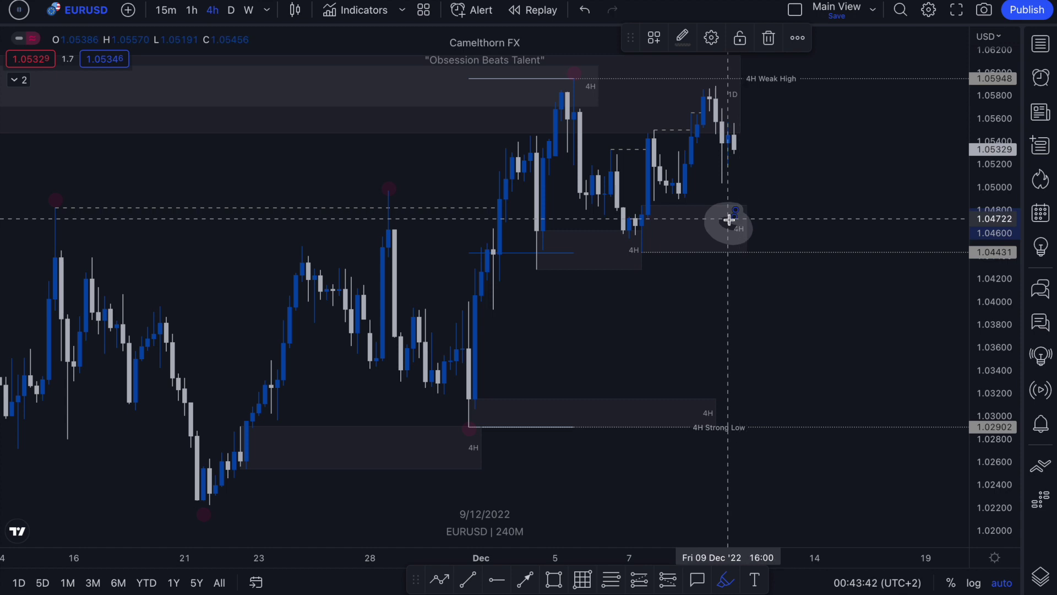
key(ctrl+z)
drag(639, 253, 841, 260)
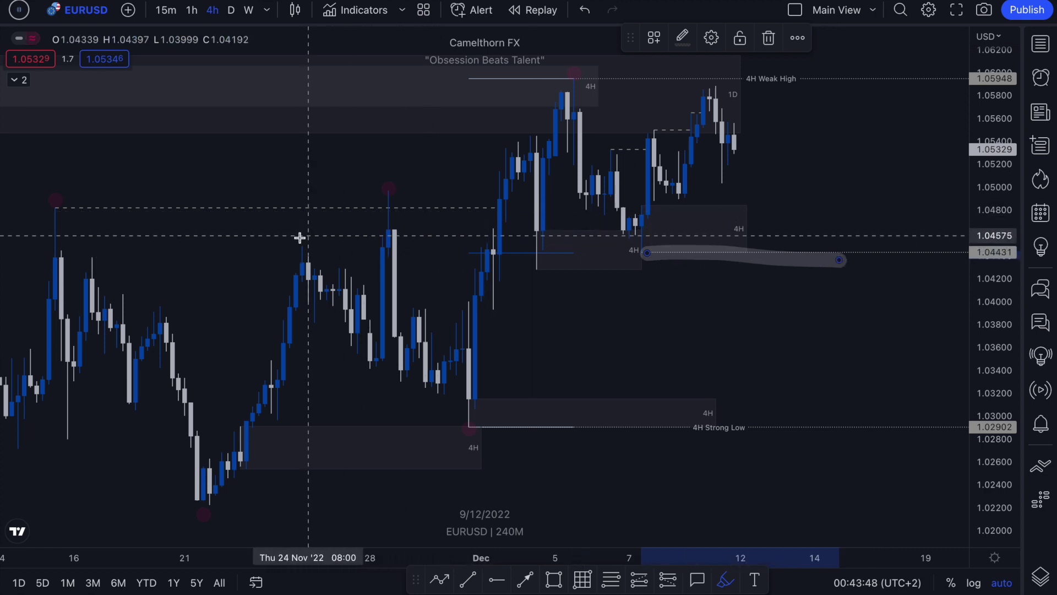
drag(297, 239, 491, 87)
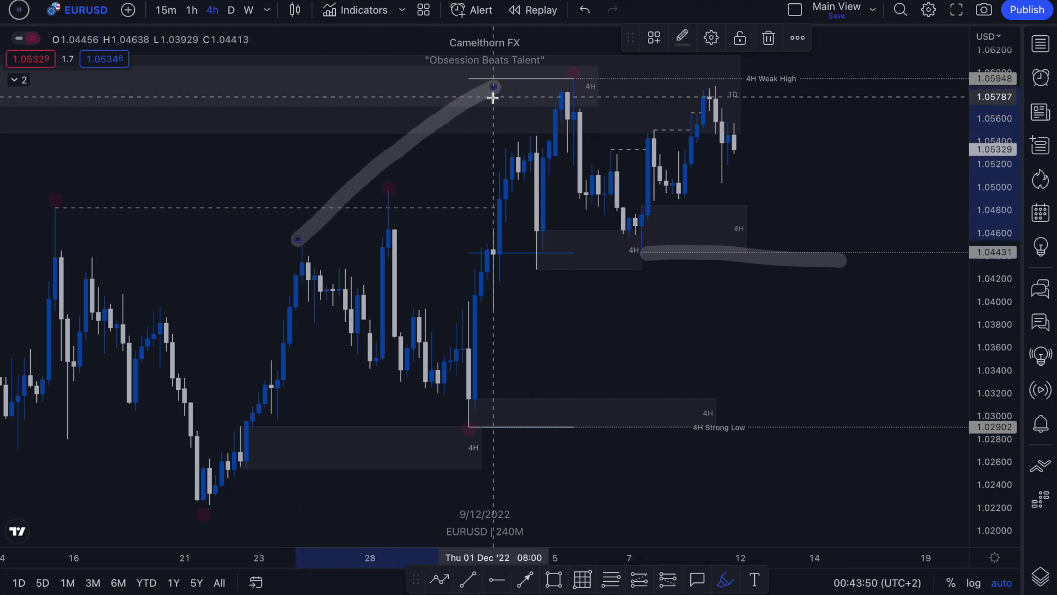
mouse_move(627, 70)
mouse_down()
mouse_move(683, 106)
mouse_move(833, 252)
mouse_up()
key(ctrl+z)
key(ctrl+z)
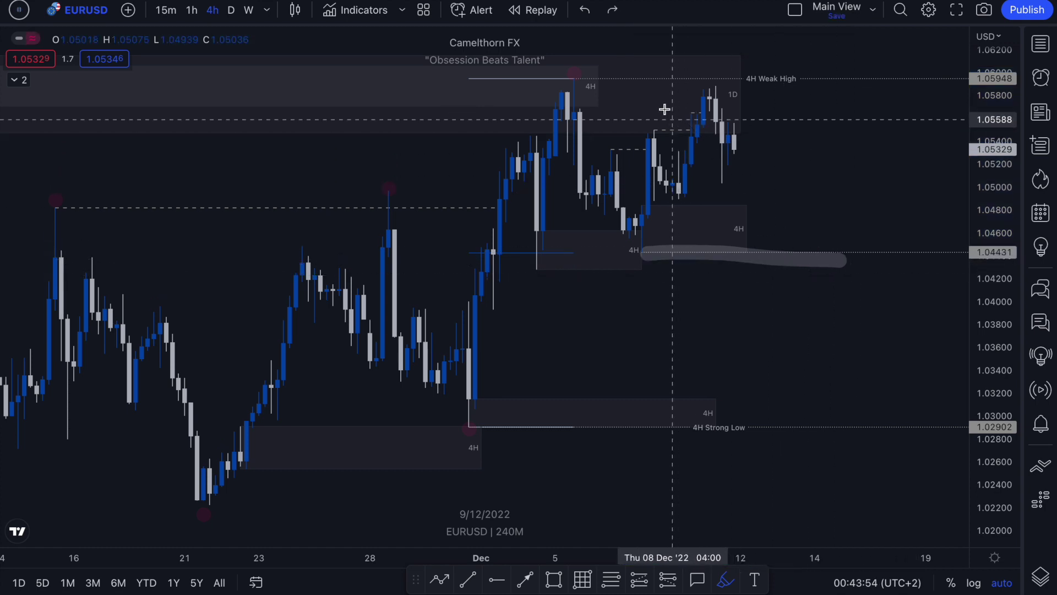
mouse_move(668, 72)
mouse_down()
mouse_move(631, 111)
mouse_move(673, 71)
mouse_move(645, 65)
mouse_up()
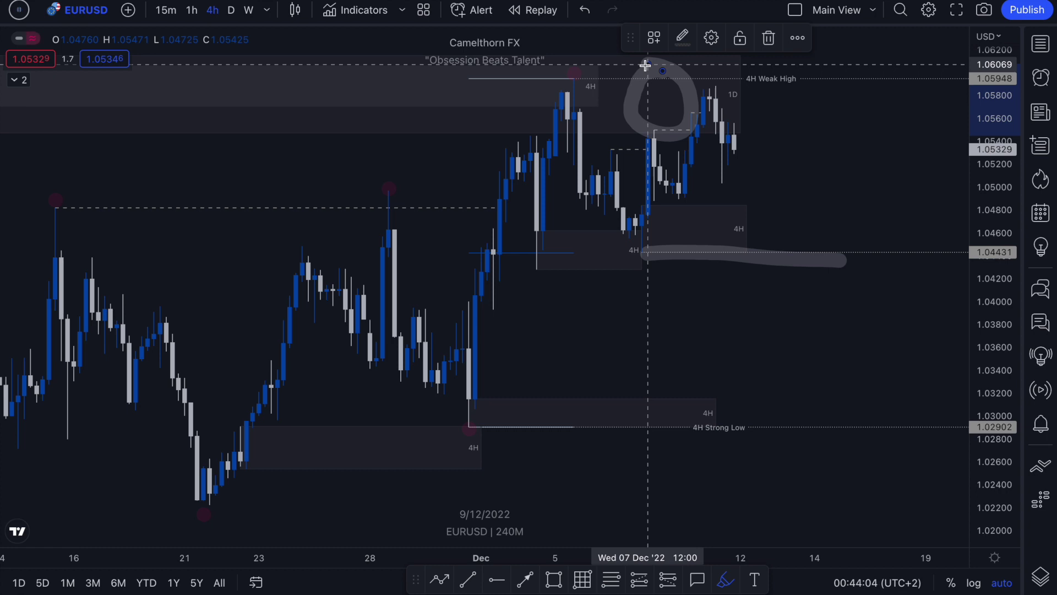
key(ctrl+z)
key(ctrl+z)
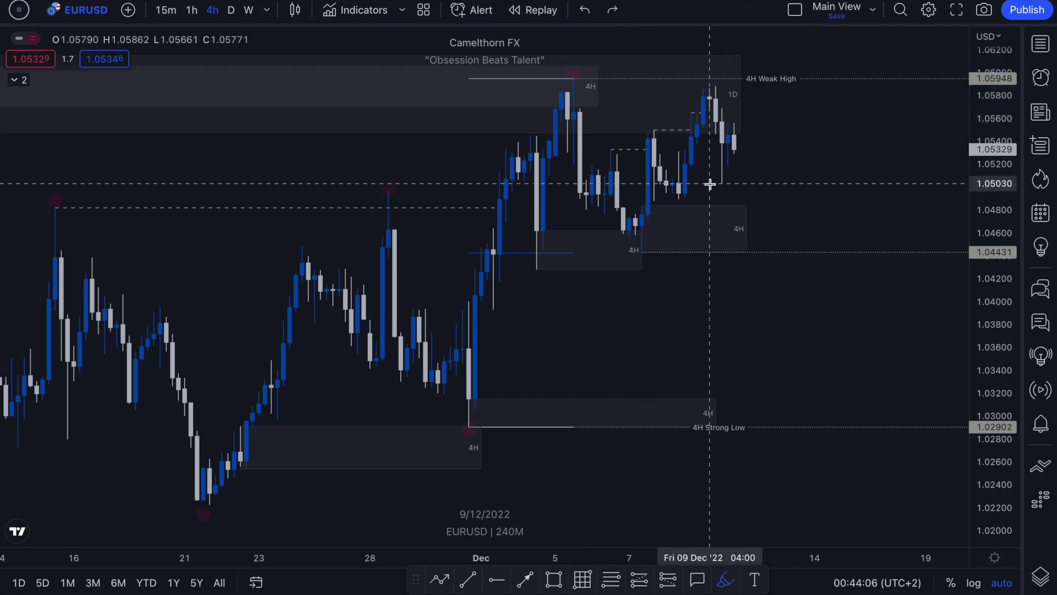
drag(471, 425, 581, 84)
mouse_move(766, 208)
mouse_down()
mouse_move(724, 205)
mouse_move(746, 268)
mouse_move(785, 267)
mouse_up()
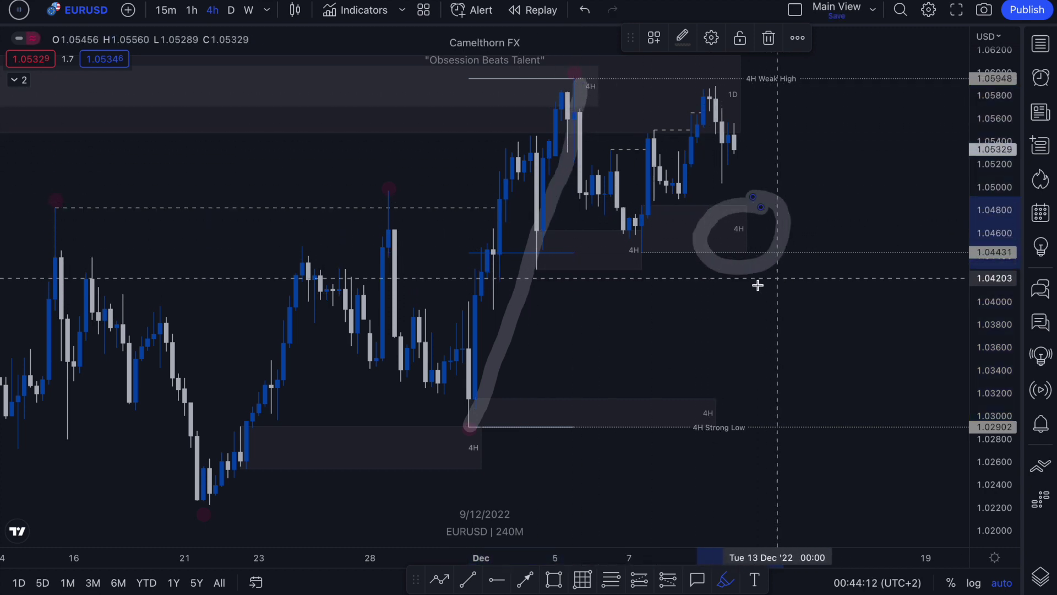
key(ctrl+z)
drag(580, 80, 828, 87)
drag(471, 427, 692, 404)
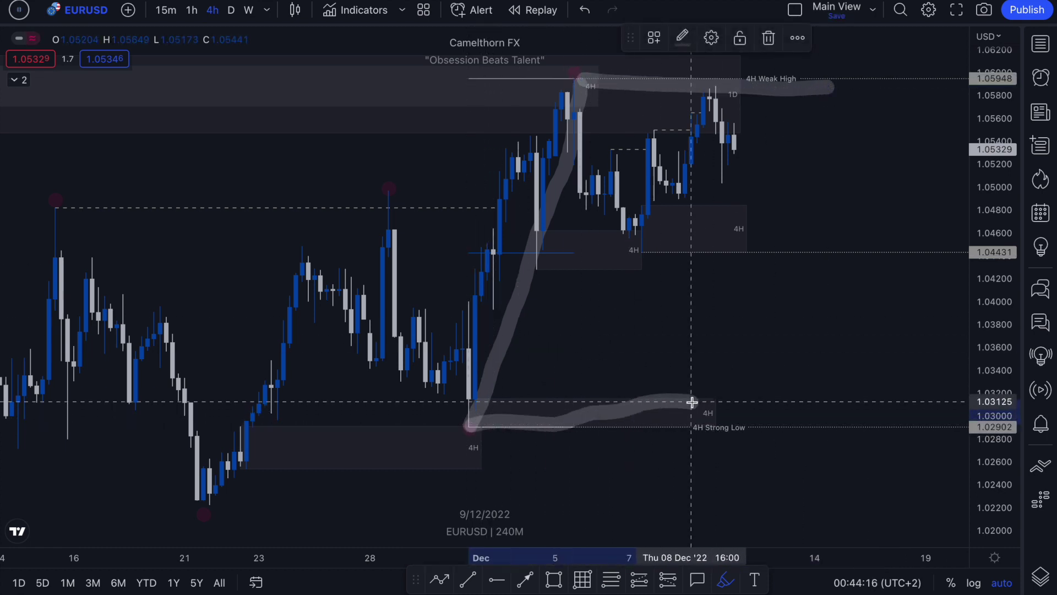
key(ctrl+z)
key(ctrl+z)
key(ctrl+z)
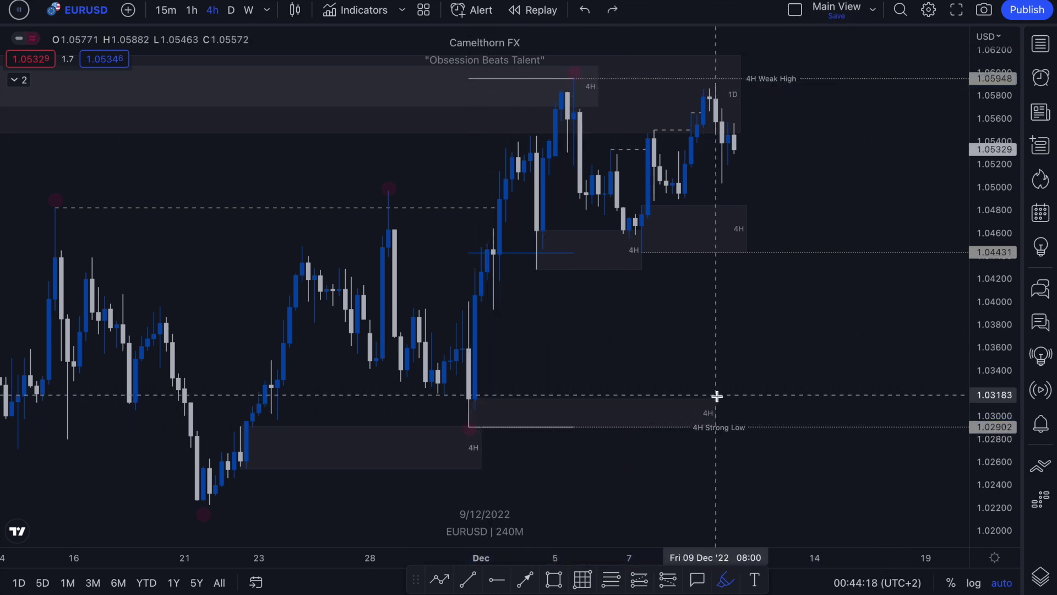
mouse_move(733, 132)
mouse_down()
mouse_move(742, 214)
mouse_move(809, 271)
mouse_move(871, 363)
mouse_up()
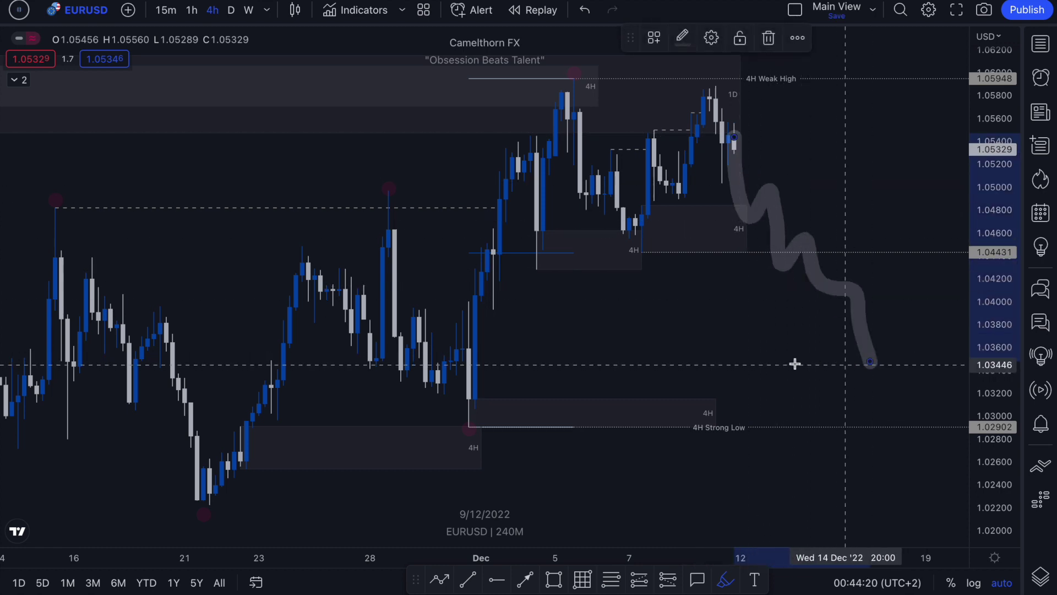
mouse_move(731, 392)
mouse_down()
mouse_move(750, 420)
mouse_move(774, 424)
mouse_move(908, 160)
mouse_up()
drag(866, 186, 954, 200)
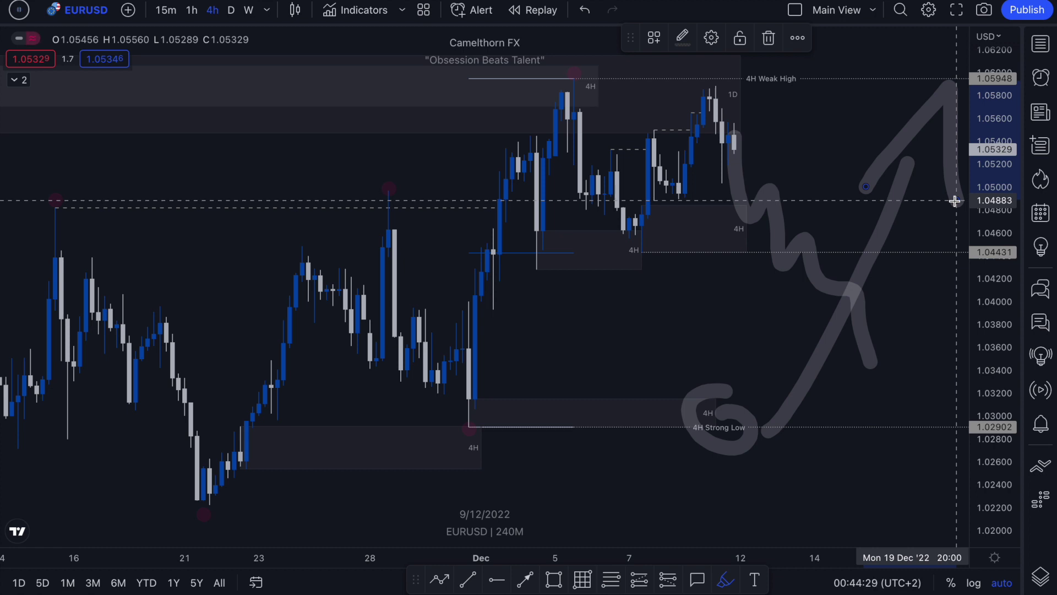
key(ctrl+z)
key(ctrl+z)
key(ctrl+z)
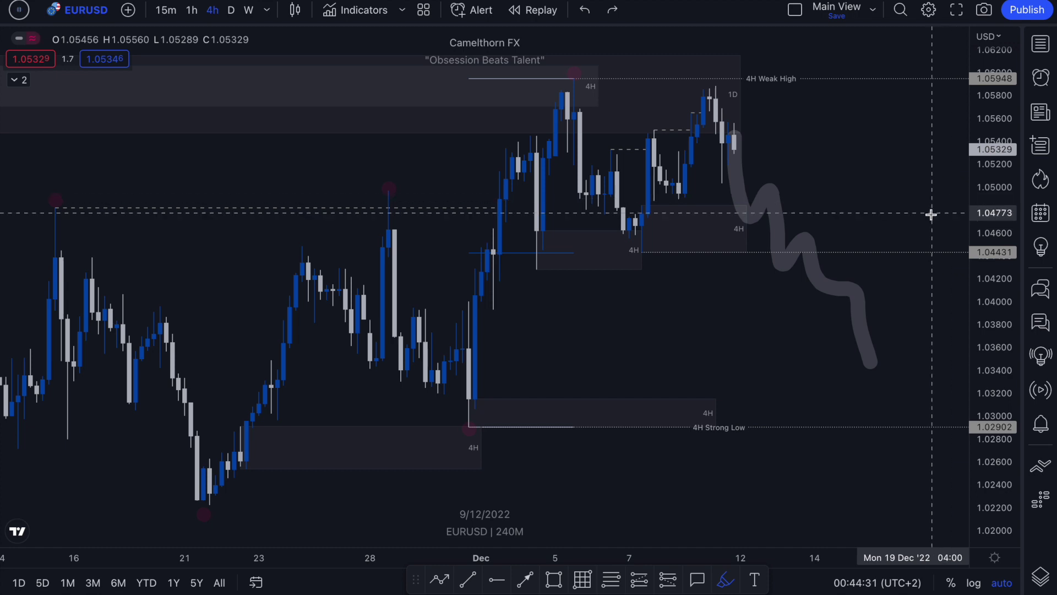
key(ctrl+z)
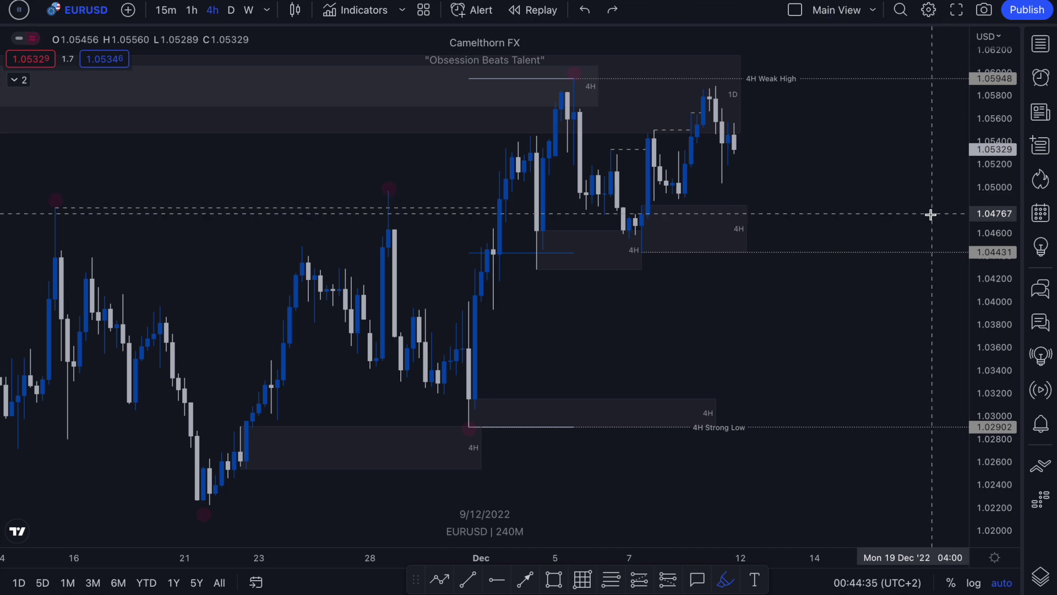
mouse_move(711, 223)
mouse_down()
mouse_move(678, 246)
mouse_move(767, 234)
mouse_move(827, 109)
mouse_up()
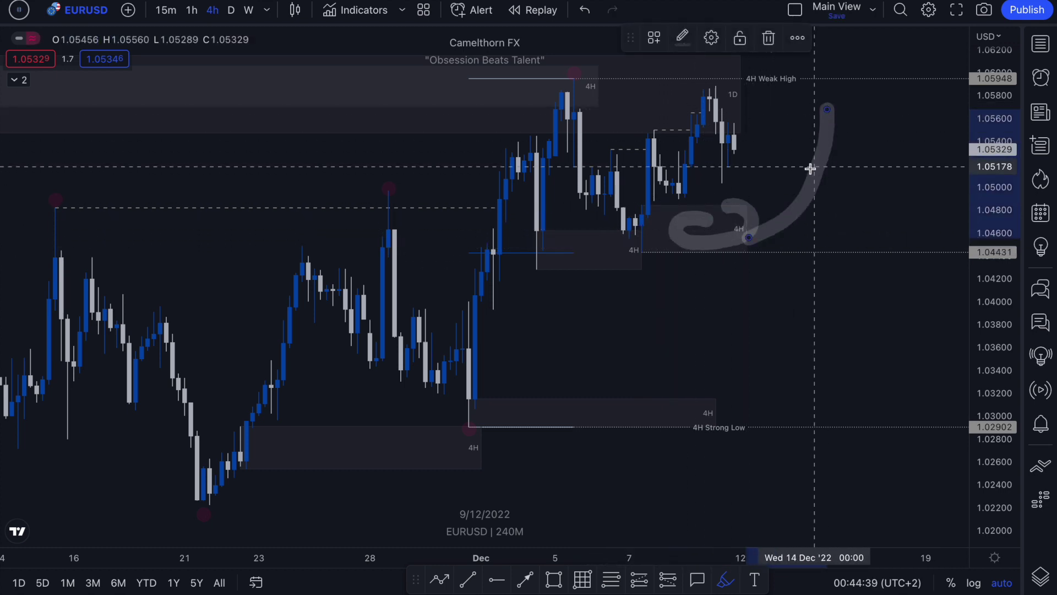
key(ctrl+z)
mouse_move(736, 229)
mouse_down()
mouse_move(786, 248)
mouse_move(740, 238)
mouse_up()
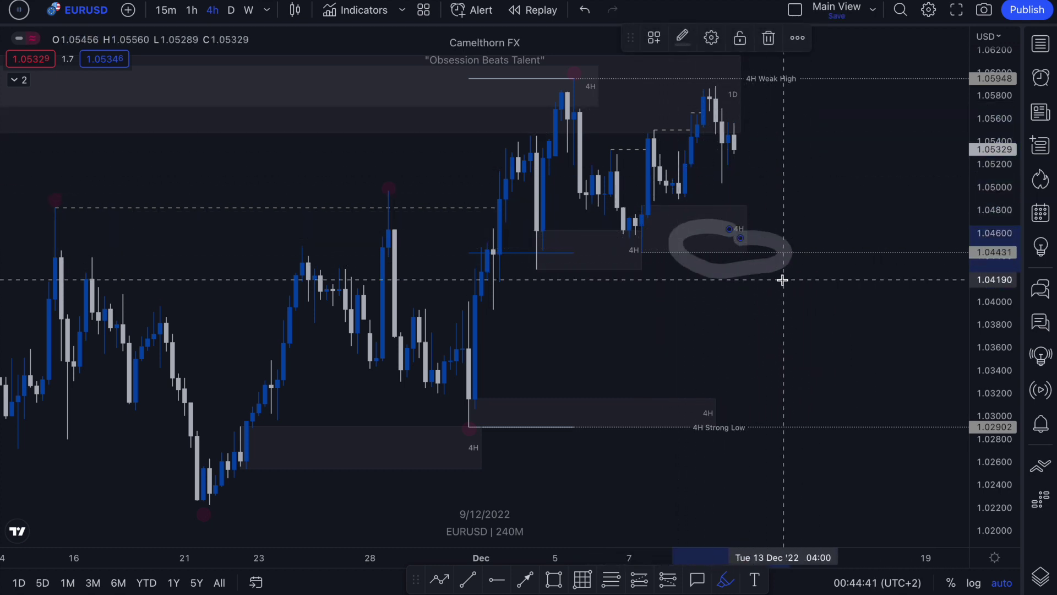
key(ctrl+z)
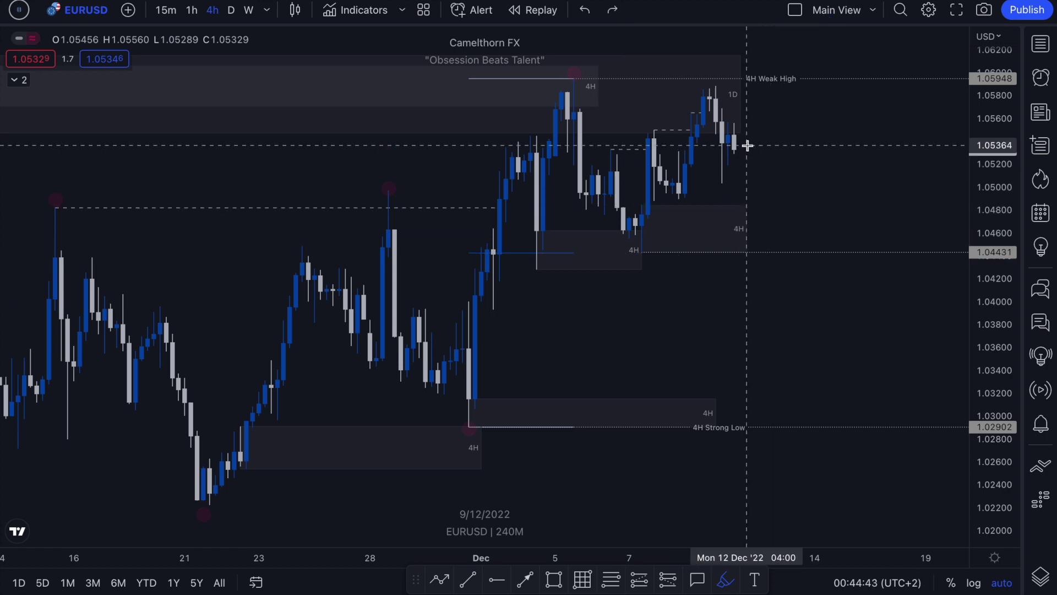
mouse_move(768, 405)
mouse_down()
mouse_move(744, 405)
mouse_move(772, 439)
mouse_move(774, 403)
mouse_up()
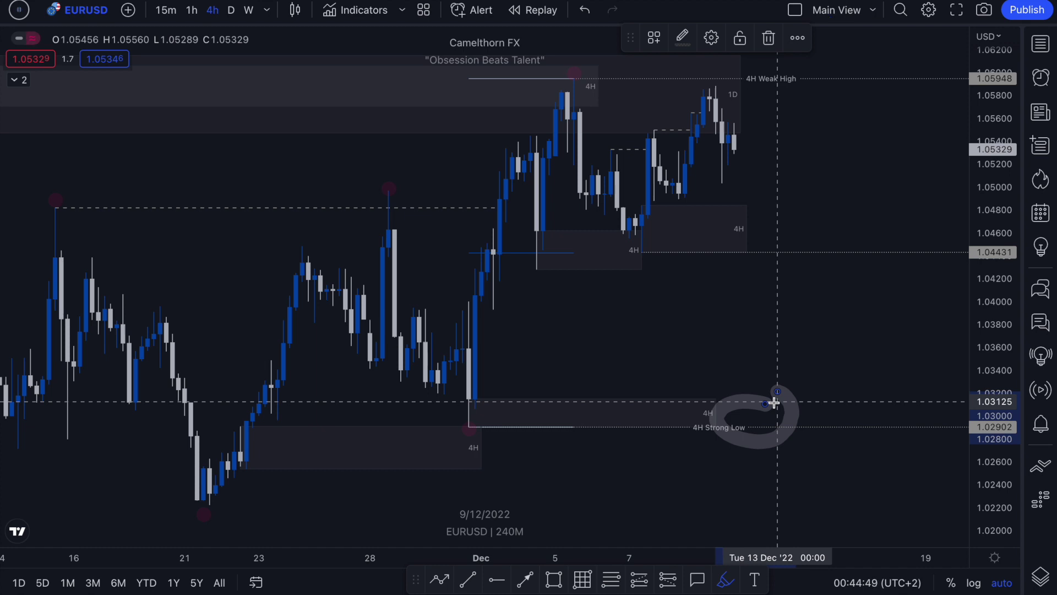
key(ctrl+z)
mouse_move(728, 211)
mouse_down()
mouse_move(700, 216)
mouse_move(715, 246)
mouse_move(743, 245)
mouse_move(762, 214)
mouse_move(722, 212)
mouse_up()
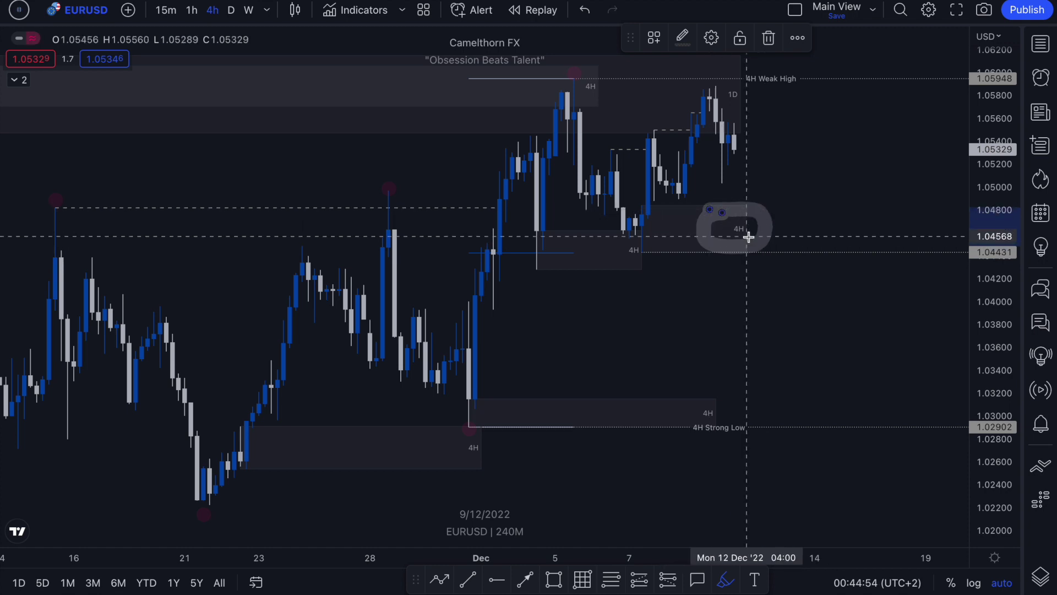
key(ctrl+z)
key(Escape)
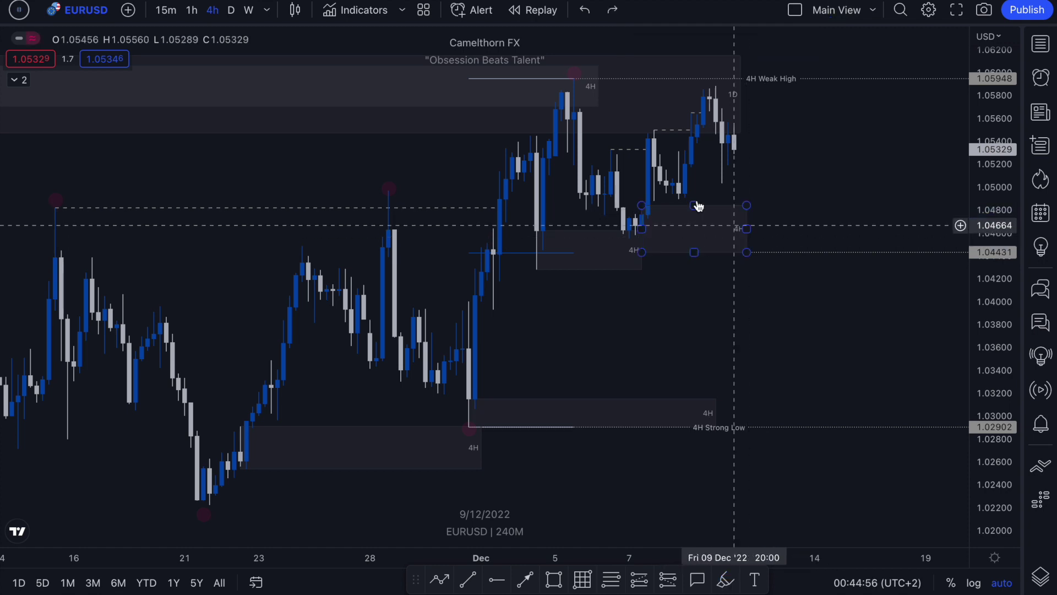
Step: Switch to the 1-hour chart, extend the lower 4H zone right, and undo a trial circle on it
click(191, 11)
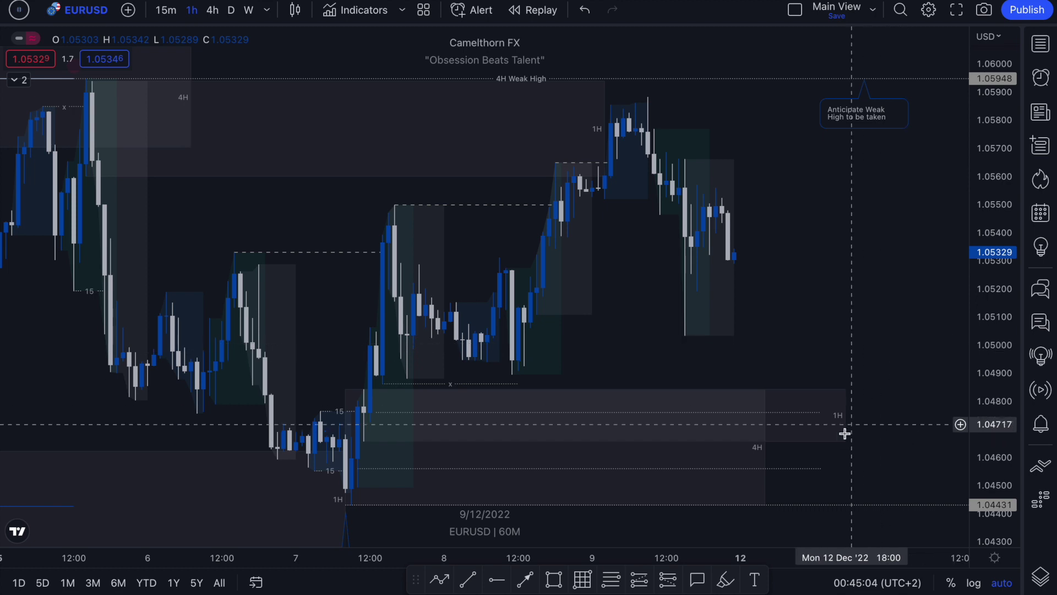
drag(765, 448, 881, 438)
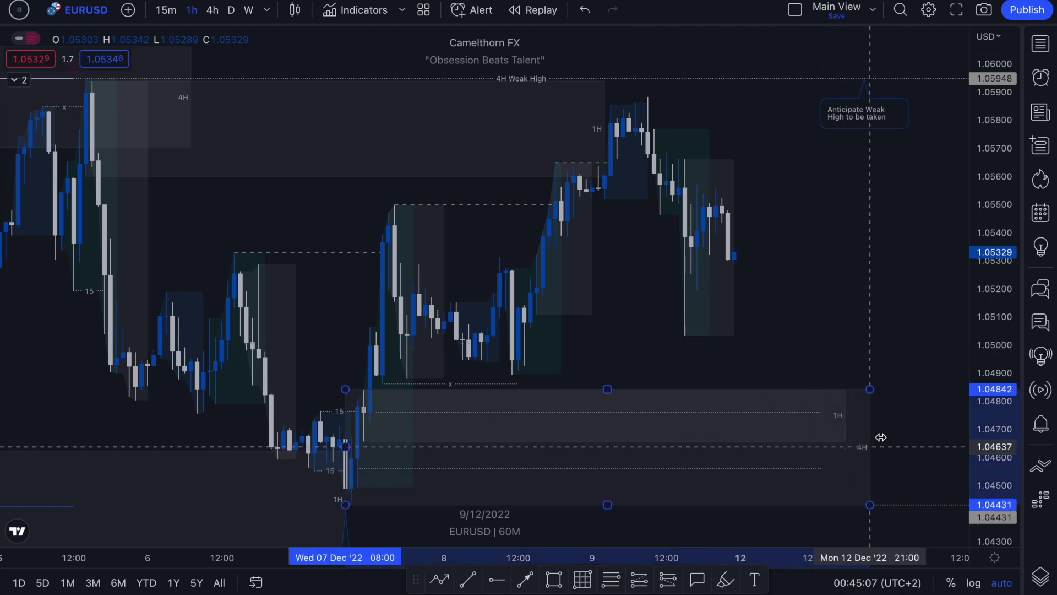
click(726, 580)
mouse_move(744, 386)
mouse_down()
mouse_move(718, 384)
mouse_move(692, 431)
mouse_move(778, 418)
mouse_move(765, 451)
mouse_up()
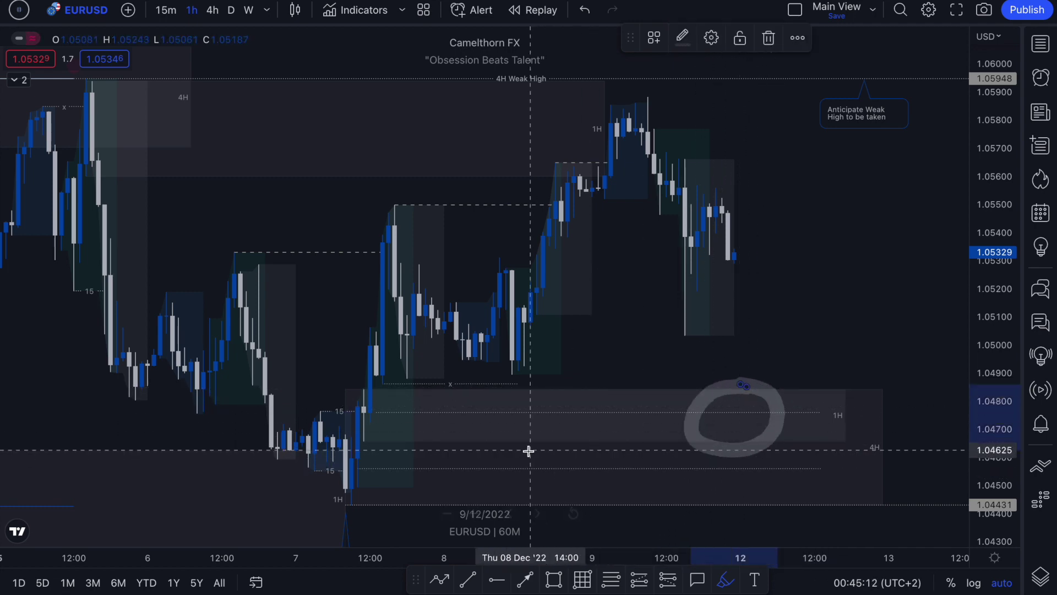
key(ctrl+z)
Step: Highlight the zone's lower edge and circle the Potential Weak Low candle, undoing the last mark
scroll(385, 397, down, 3)
scroll(431, 366, down, 2)
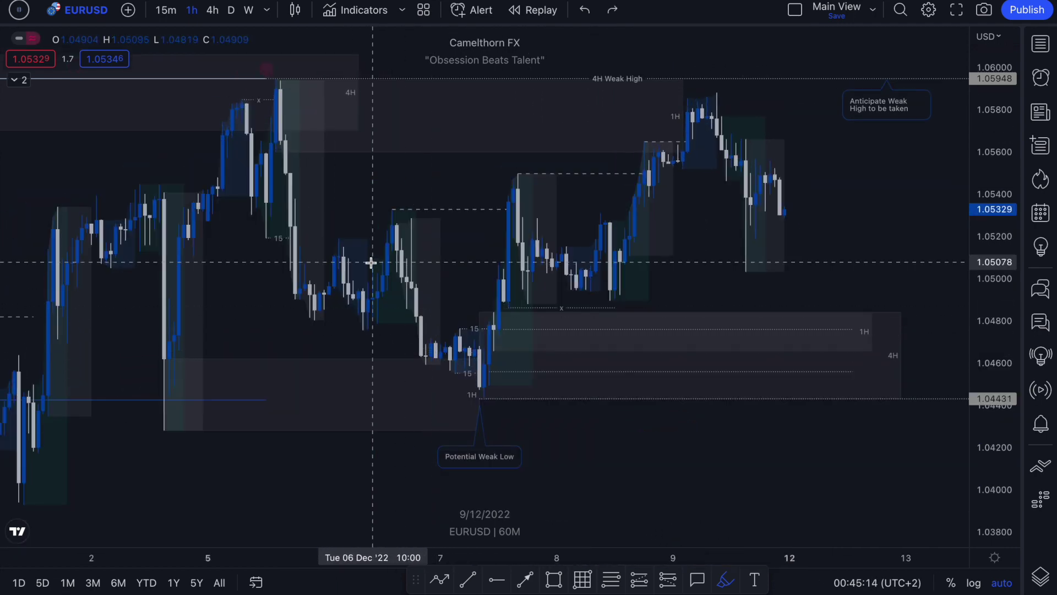
mouse_move(358, 91)
mouse_down()
mouse_move(365, 48)
mouse_move(425, 93)
mouse_up()
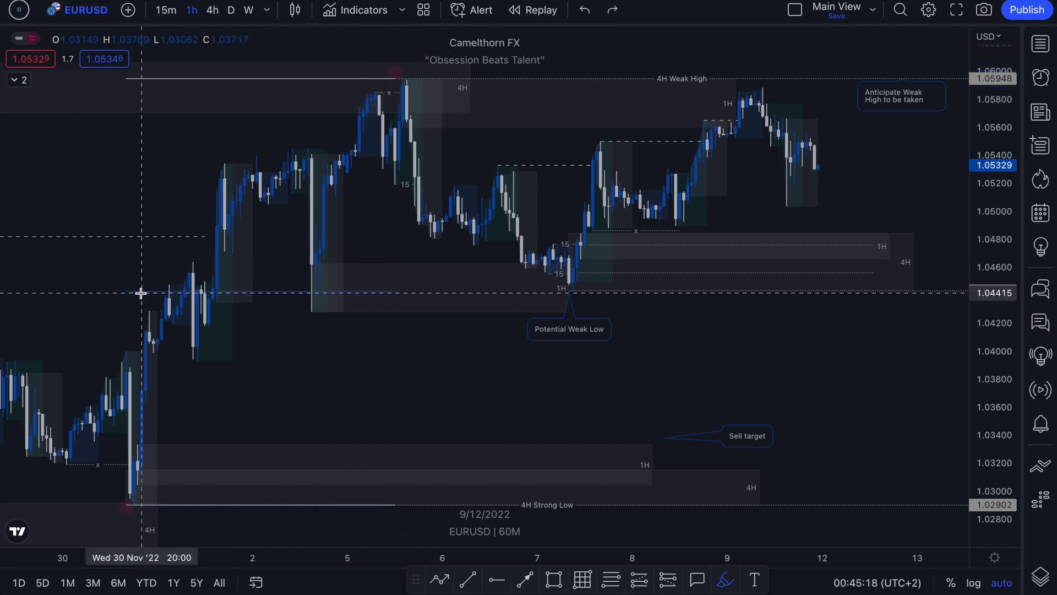
drag(132, 292, 373, 288)
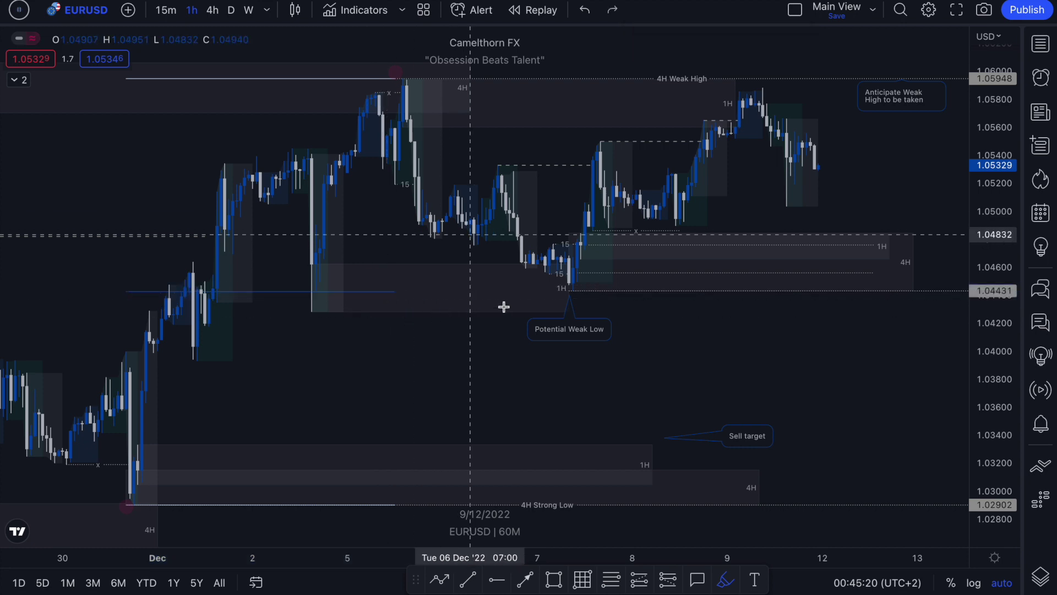
mouse_move(476, 276)
mouse_down()
mouse_move(431, 300)
mouse_move(480, 281)
mouse_up()
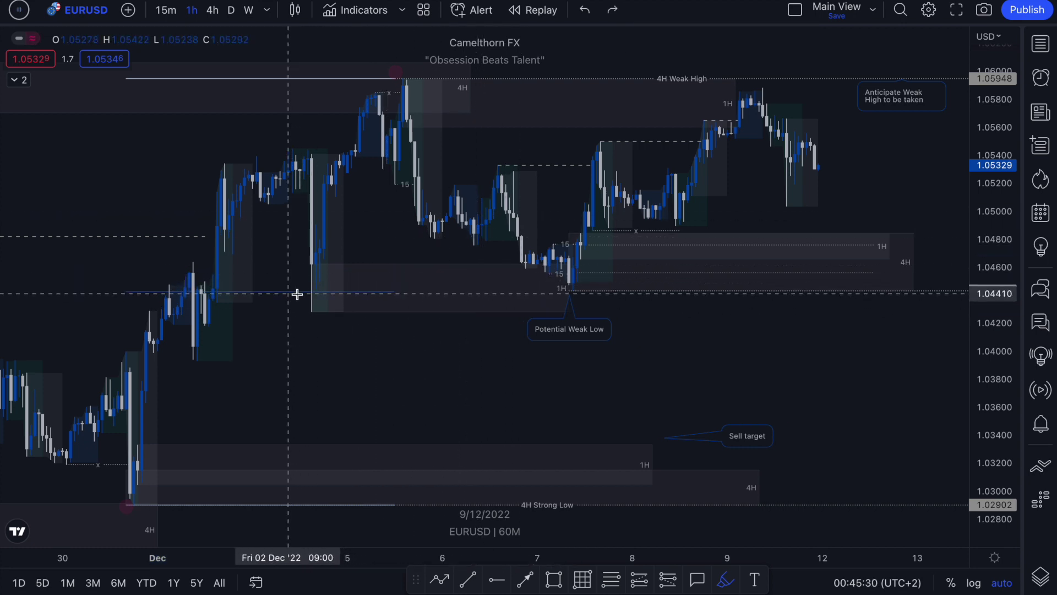
drag(288, 296, 391, 296)
drag(543, 285, 590, 299)
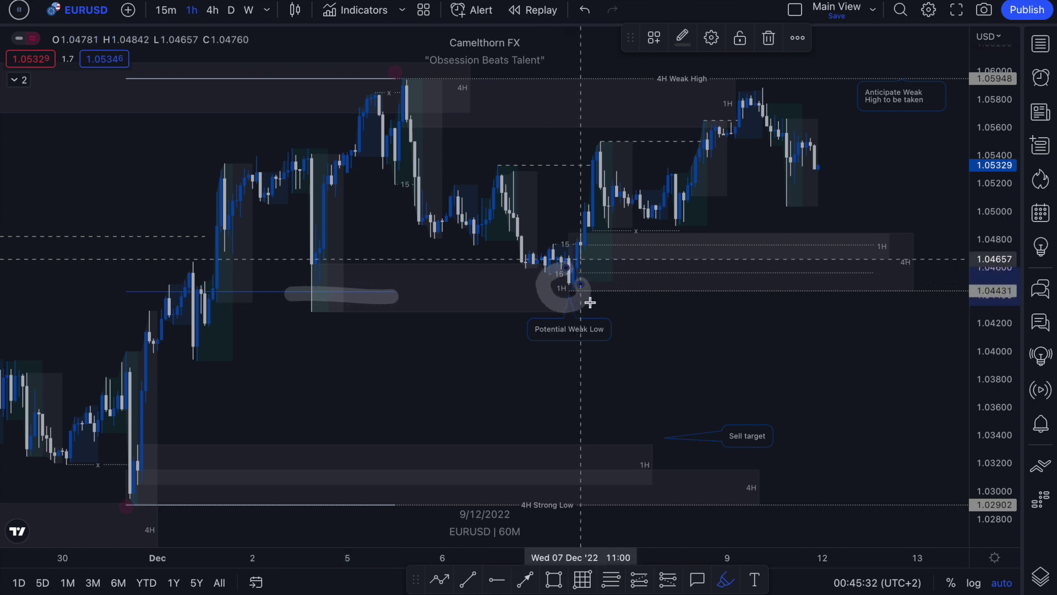
key(ctrl+z)
scroll(573, 319, right, 1)
scroll(548, 347, up, 2)
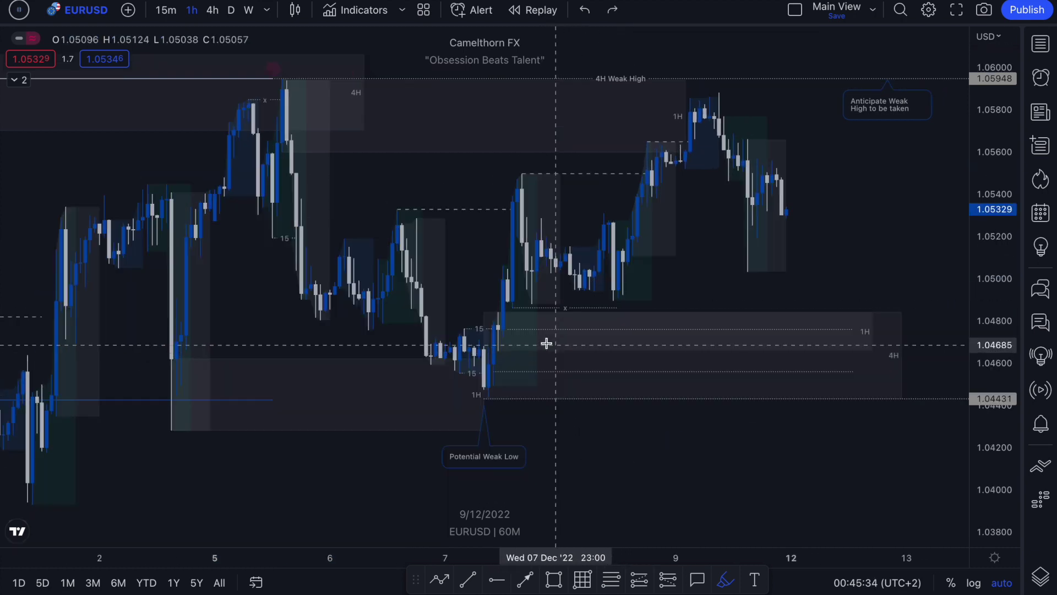
Step: Sketch a projected path dropping from the high into the zone and turning back up
mouse_move(484, 317)
mouse_down()
mouse_move(439, 319)
mouse_move(439, 397)
mouse_move(509, 401)
mouse_move(523, 320)
mouse_up()
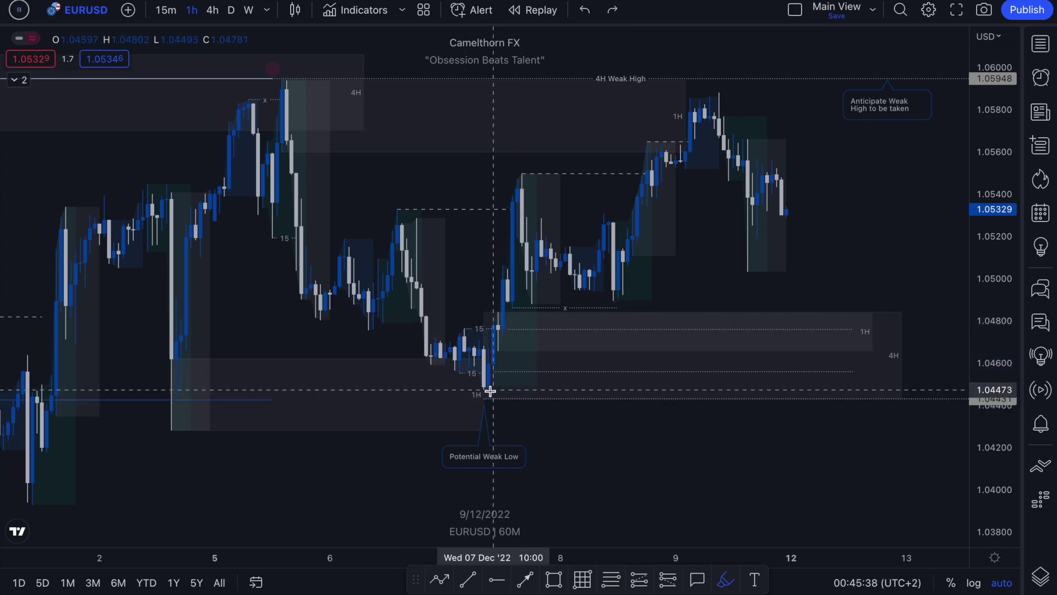
mouse_move(305, 110)
mouse_down()
mouse_move(436, 236)
mouse_move(477, 297)
mouse_move(491, 255)
mouse_up()
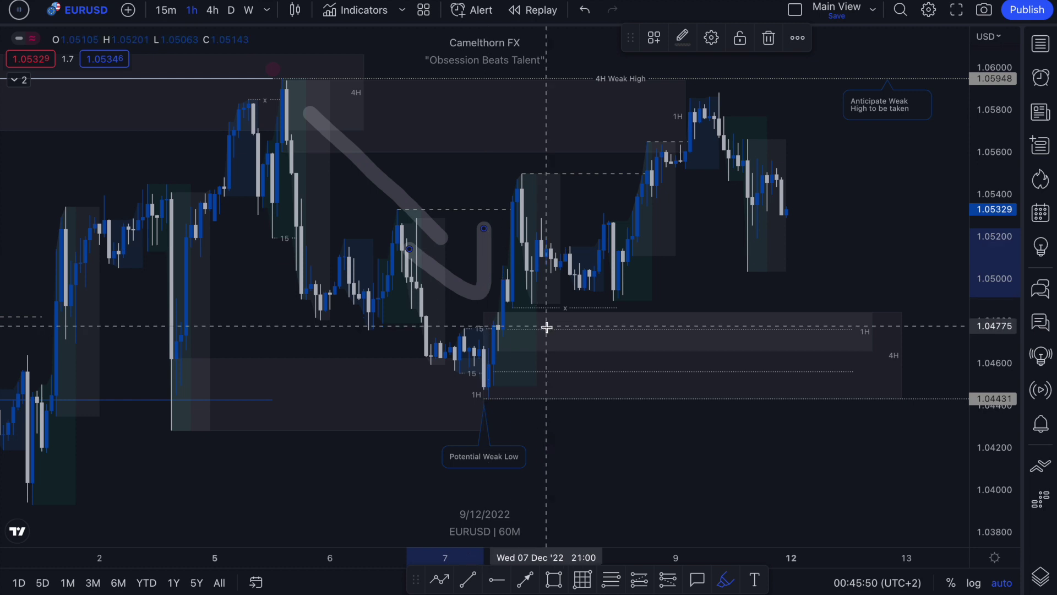
mouse_move(530, 353)
mouse_down()
mouse_move(608, 290)
mouse_move(681, 187)
mouse_move(685, 253)
mouse_up()
drag(427, 332, 488, 307)
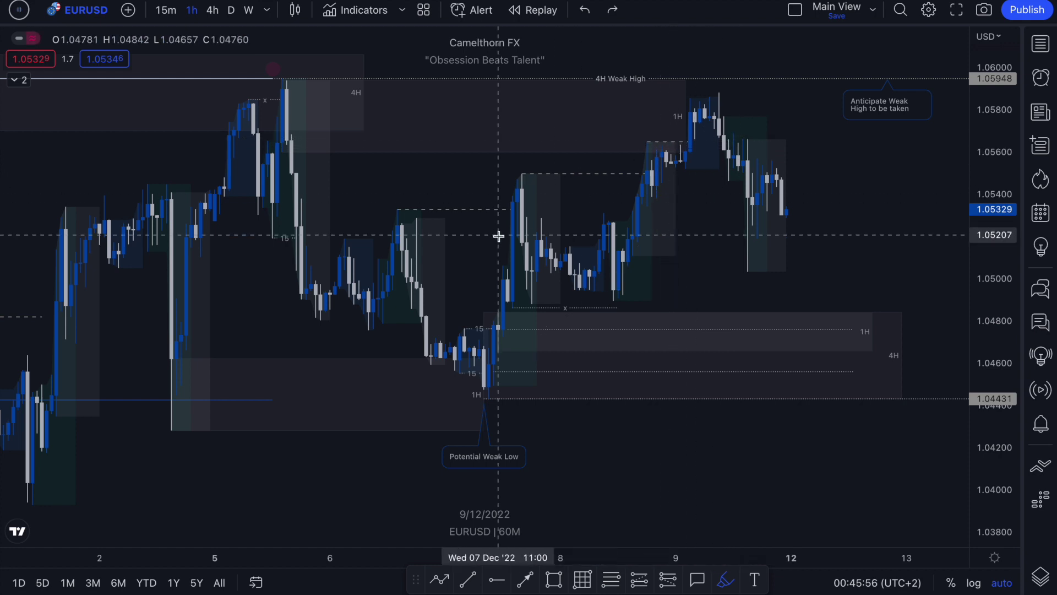
Step: Underline the two dashed swing highs, then undo both underlines
drag(414, 209, 500, 208)
mouse_move(530, 174)
mouse_down()
mouse_move(628, 174)
mouse_move(690, 144)
mouse_up()
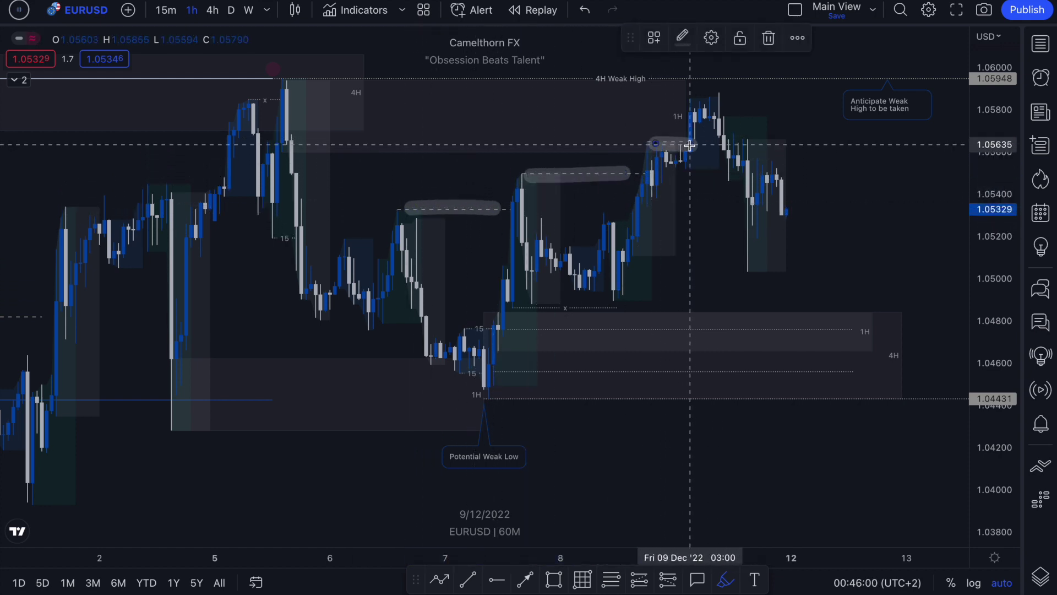
key(ctrl+z)
key(ctrl+z)
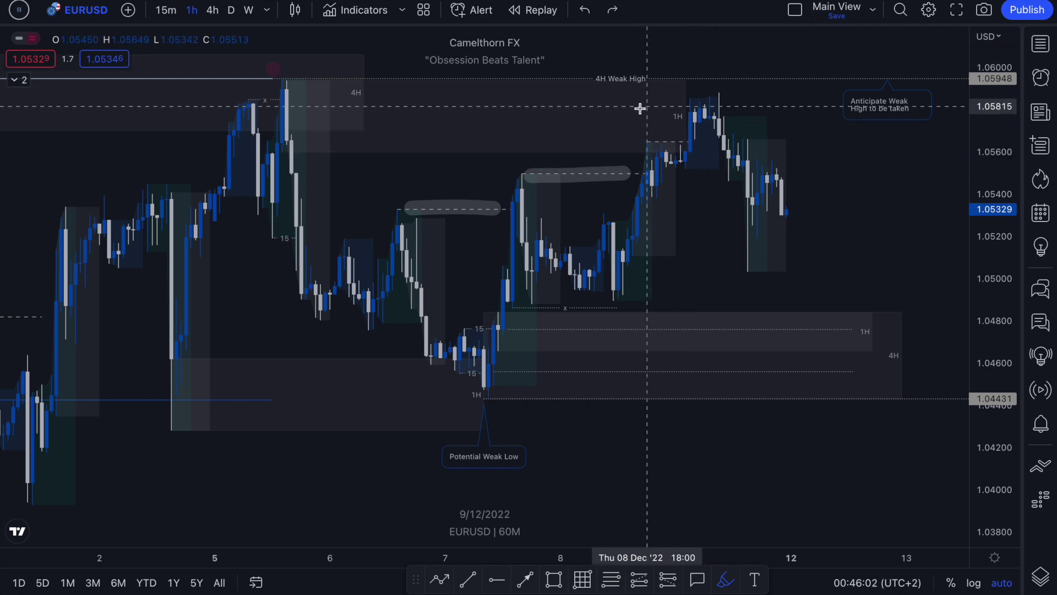
key(ctrl+z)
Step: Try circling the 4H Weak High and 1H zone and underlining the x-marked low, undoing each
mouse_move(616, 95)
mouse_down()
mouse_move(590, 99)
mouse_move(655, 95)
mouse_move(620, 94)
mouse_up()
key(ctrl+z)
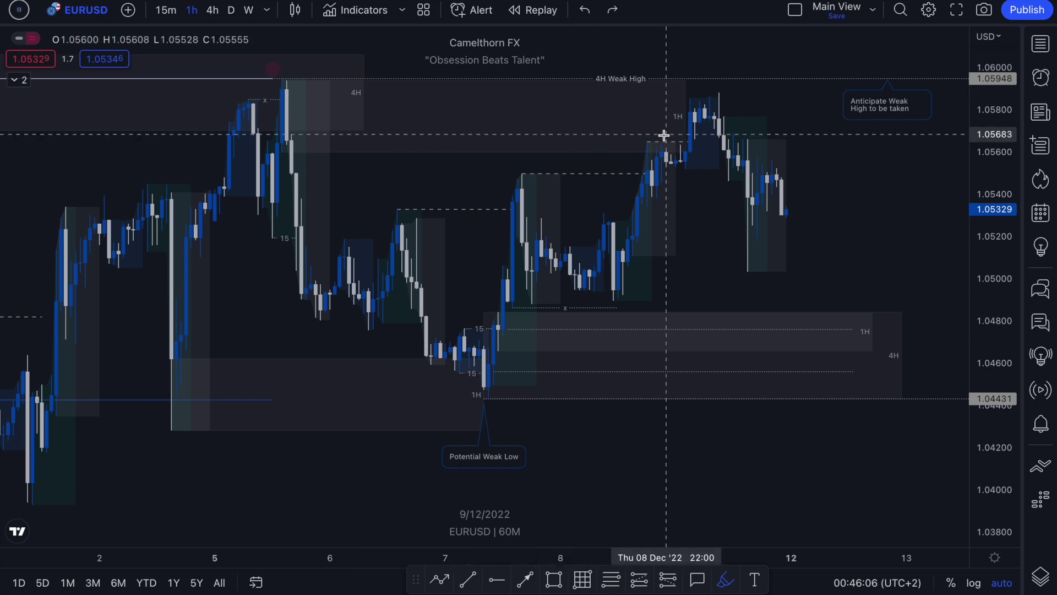
mouse_move(703, 73)
mouse_down()
mouse_move(642, 87)
mouse_move(712, 83)
mouse_move(698, 70)
mouse_up()
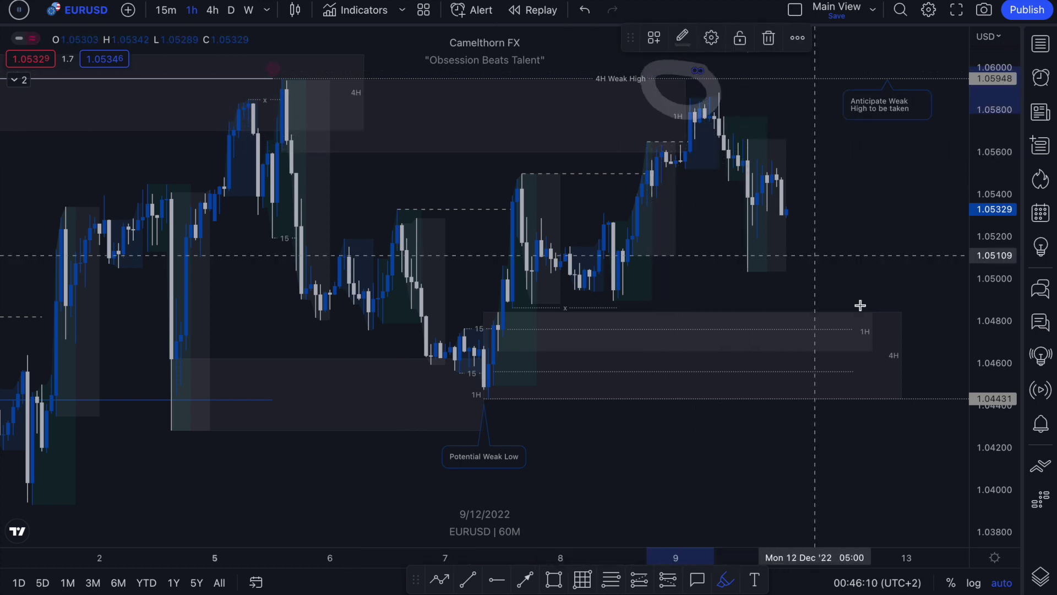
scroll(826, 330, up, 3)
mouse_move(797, 401)
mouse_down()
mouse_move(750, 416)
mouse_move(798, 418)
mouse_move(792, 408)
mouse_up()
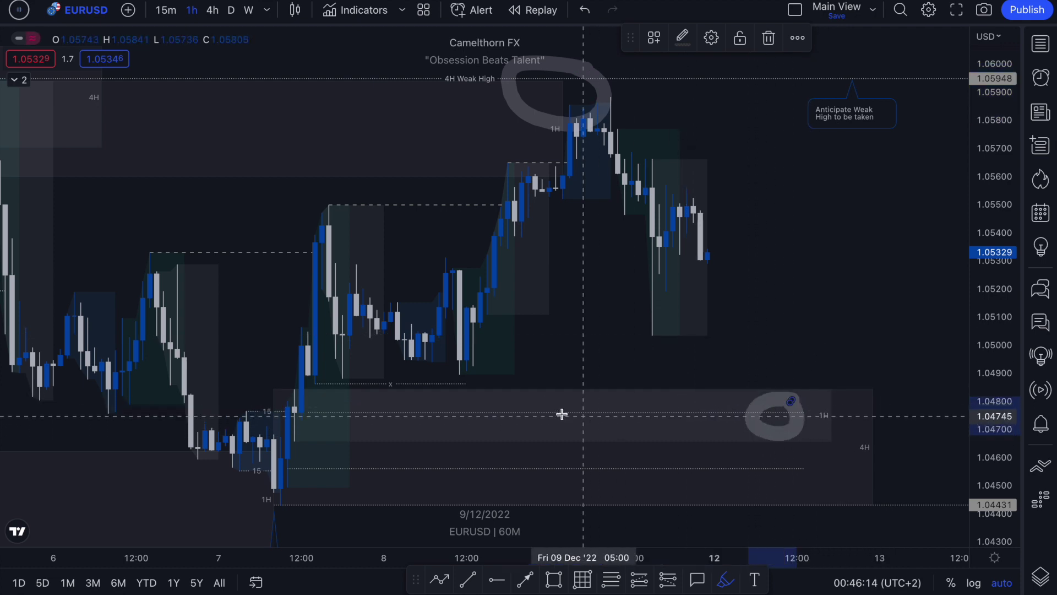
key(ctrl+z)
drag(316, 381, 477, 381)
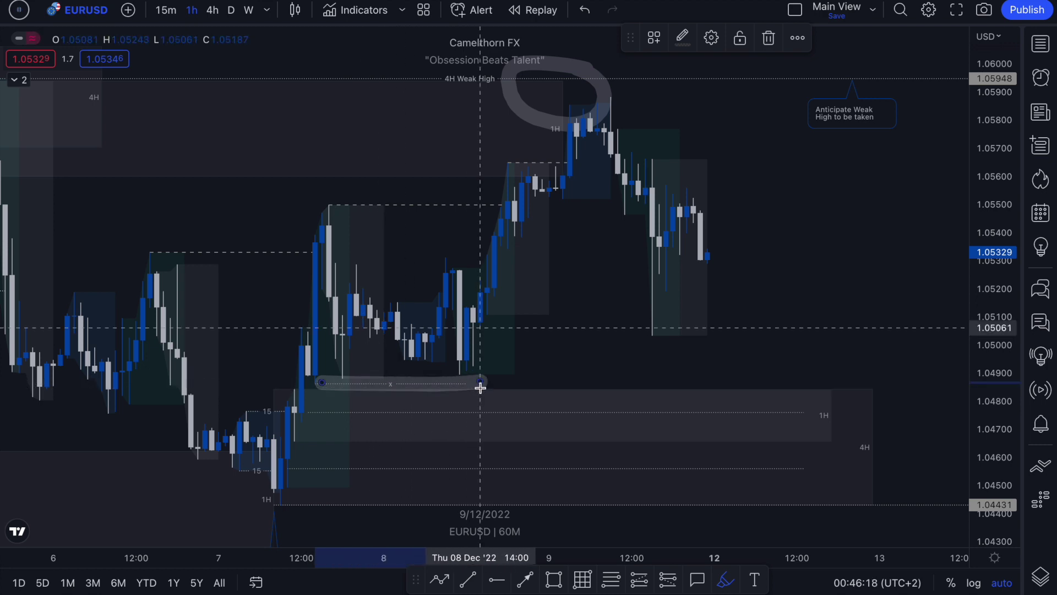
key(ctrl+z)
key(ctrl+z)
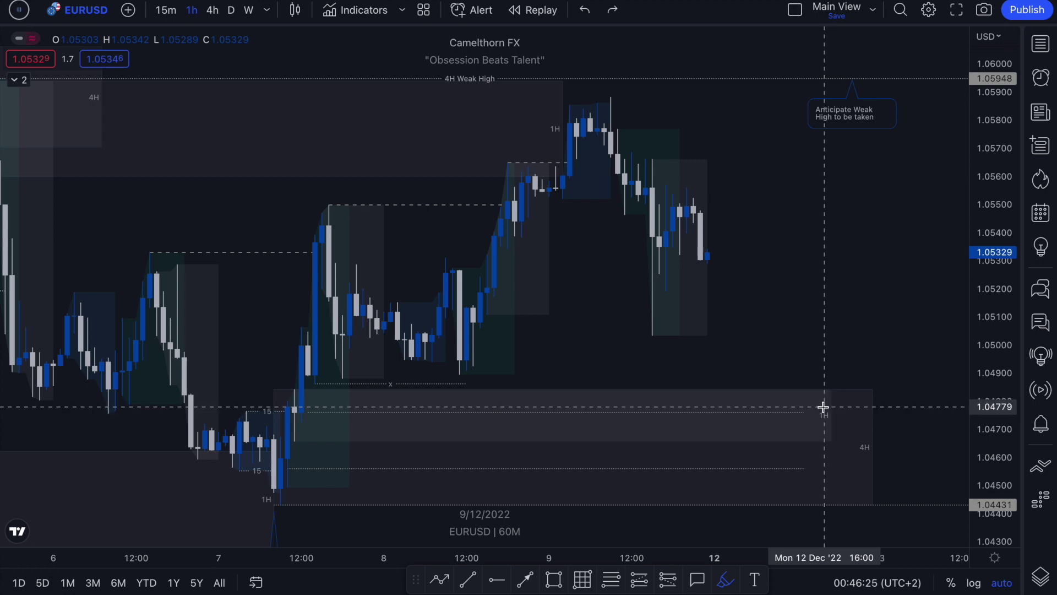
Step: Draw a curved arrow up from the 1H zone and loop a mark around the chart title
mouse_move(826, 403)
mouse_down()
mouse_move(880, 314)
mouse_move(912, 151)
mouse_up()
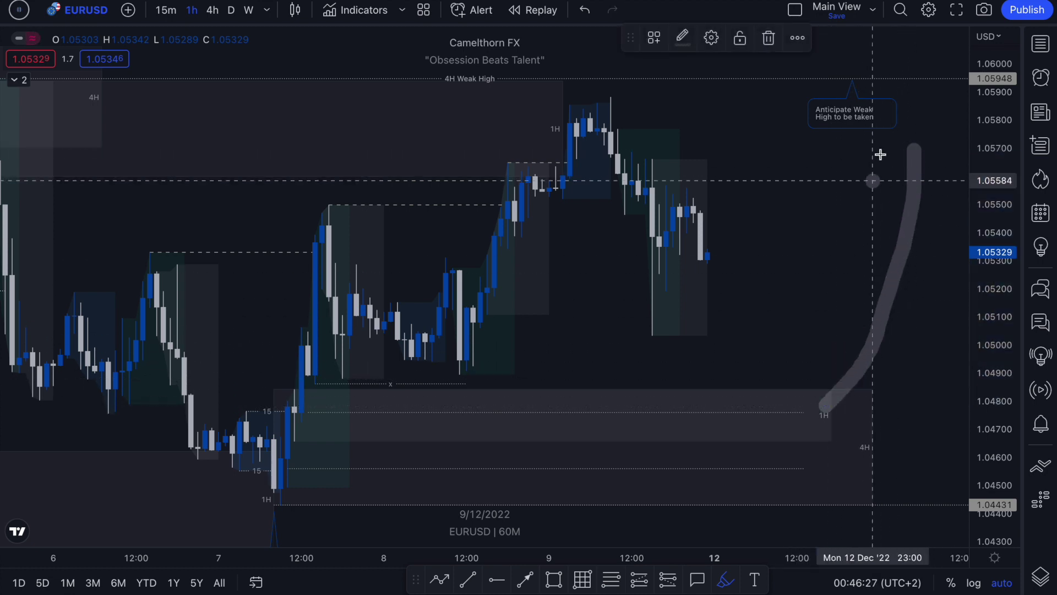
drag(870, 181, 949, 186)
mouse_move(455, 71)
mouse_down()
mouse_move(449, 84)
mouse_move(585, 106)
mouse_up()
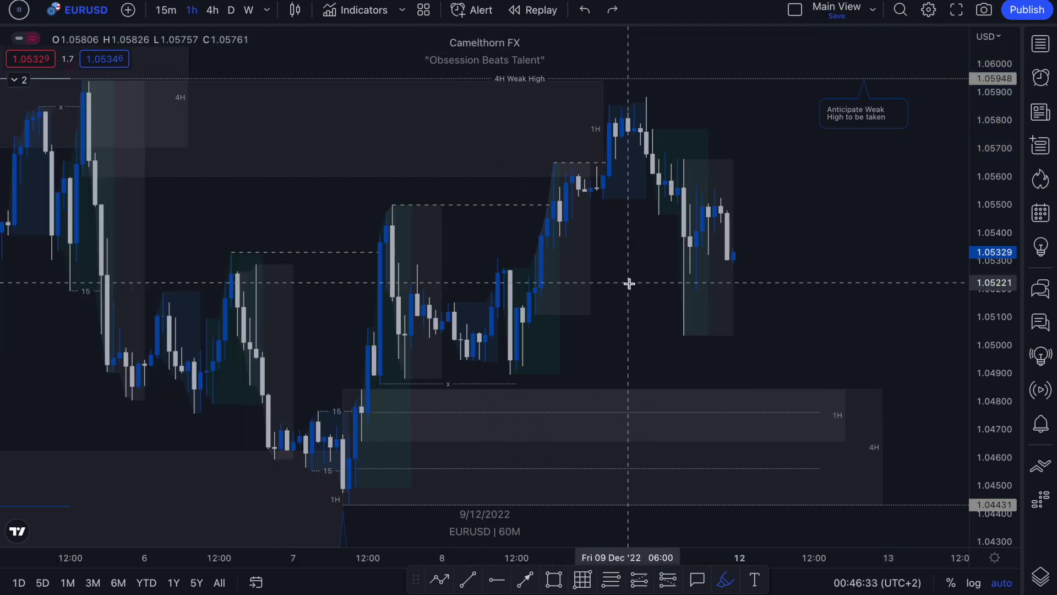
Step: Switch to the daily chart and try sketching a rise and circling the latest highs, undoing both
click(228, 16)
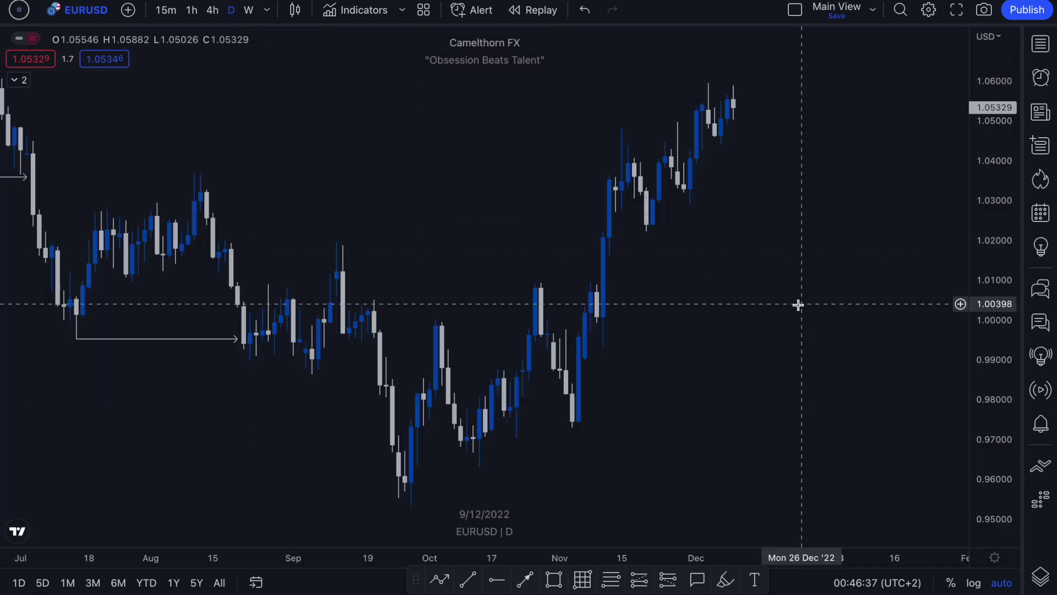
scroll(751, 538, up, 3)
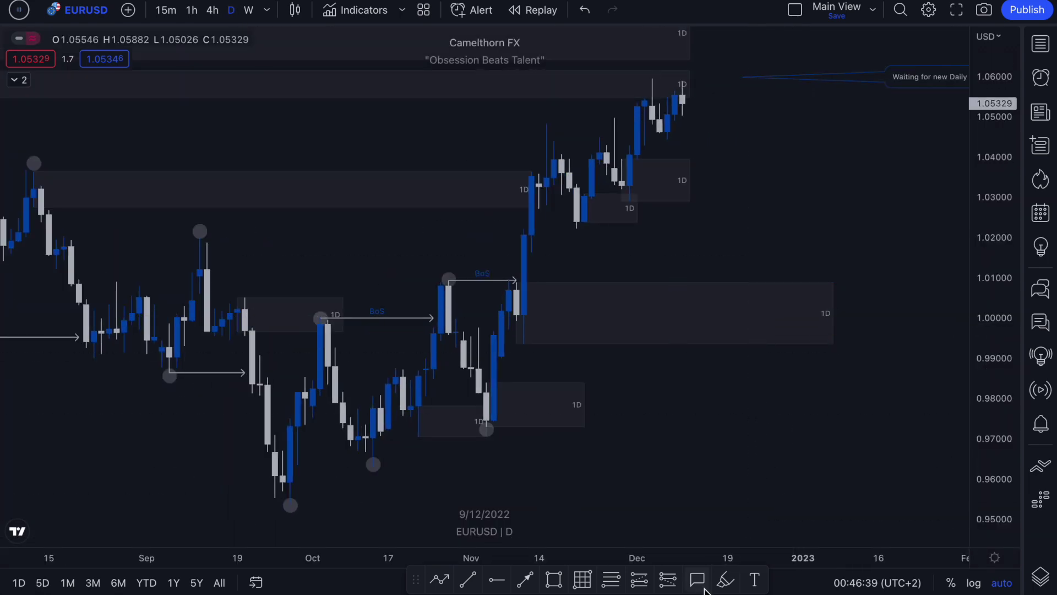
drag(579, 243, 697, 94)
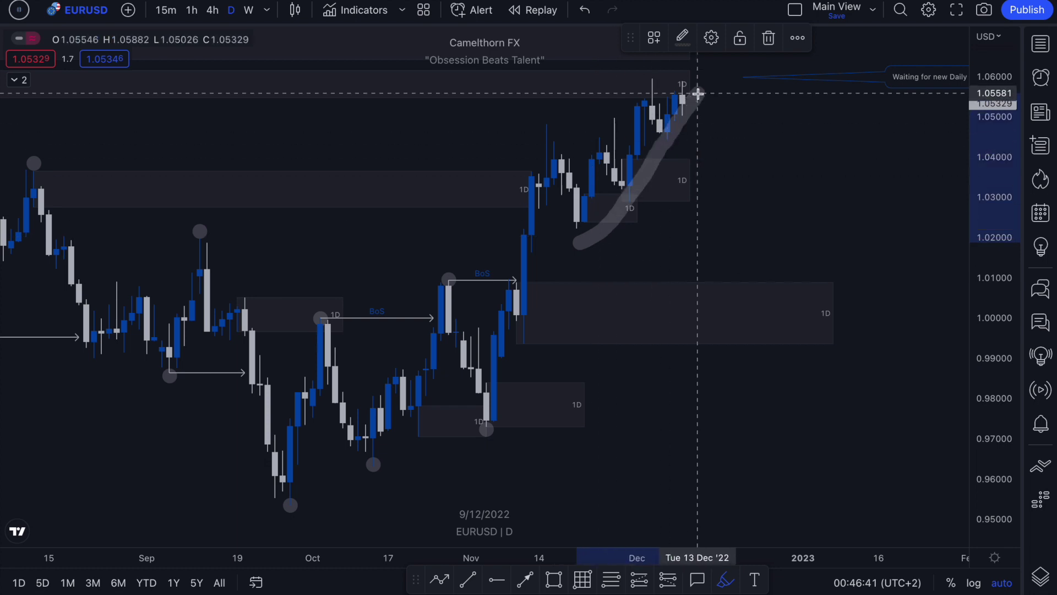
scroll(578, 165, up, 1)
key(ctrl+z)
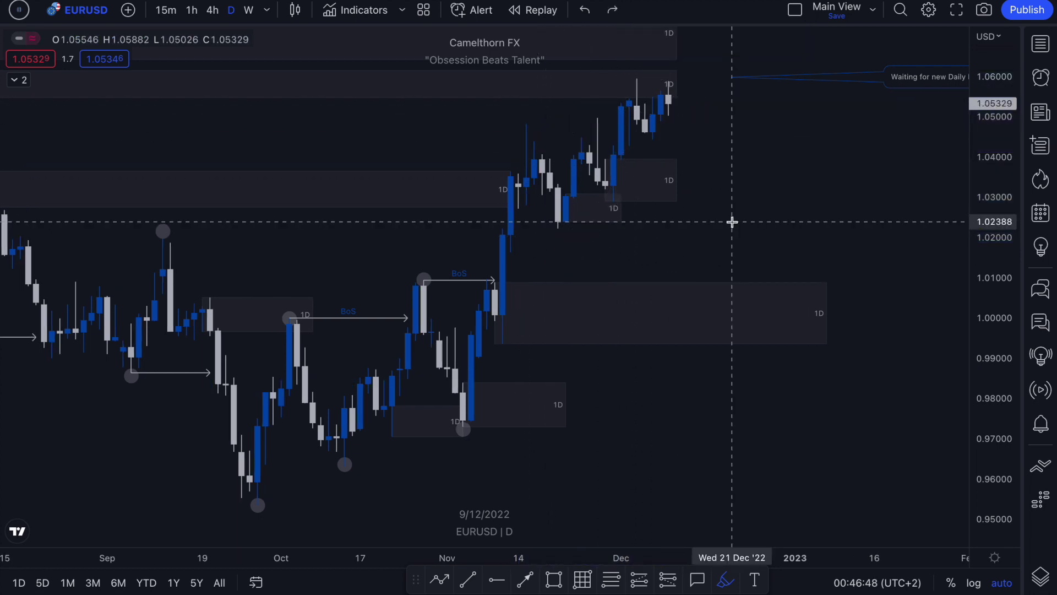
drag(567, 76, 585, 77)
key(ctrl+z)
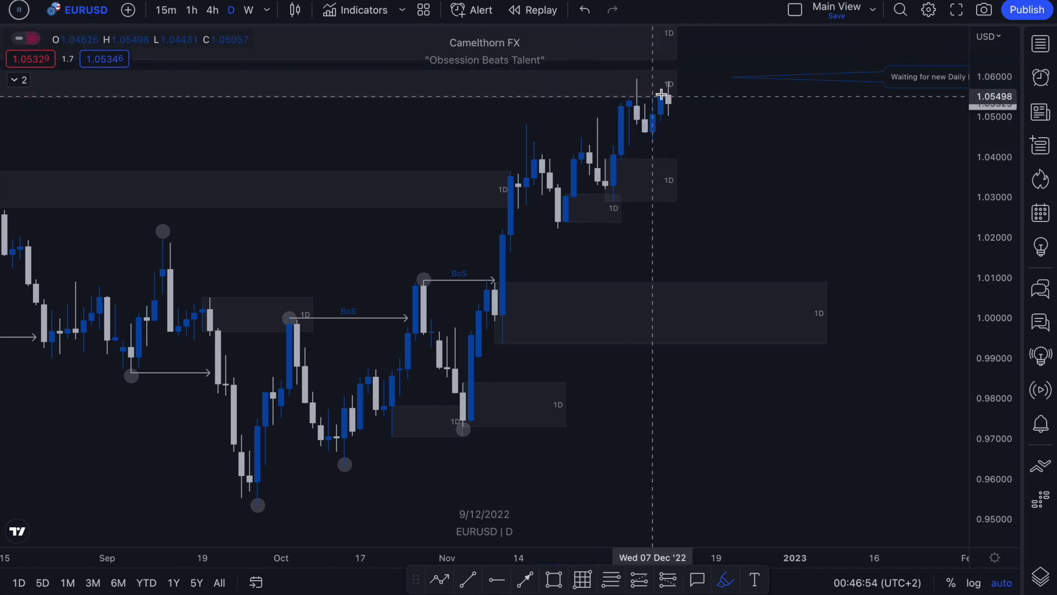
Step: Sketch a projected drop from the December high near 1.06 toward 1.03, then undo the path strokes
scroll(699, 182, down, 1)
scroll(699, 167, down, 3)
mouse_move(759, 138)
mouse_down()
mouse_move(802, 240)
mouse_move(868, 283)
mouse_move(860, 248)
mouse_up()
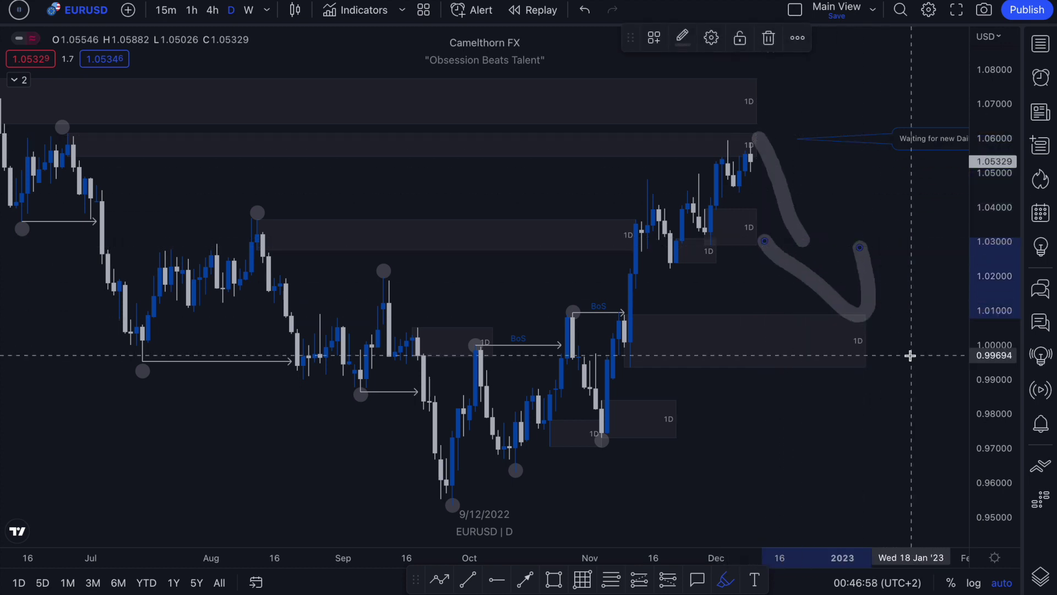
key(ctrl+z)
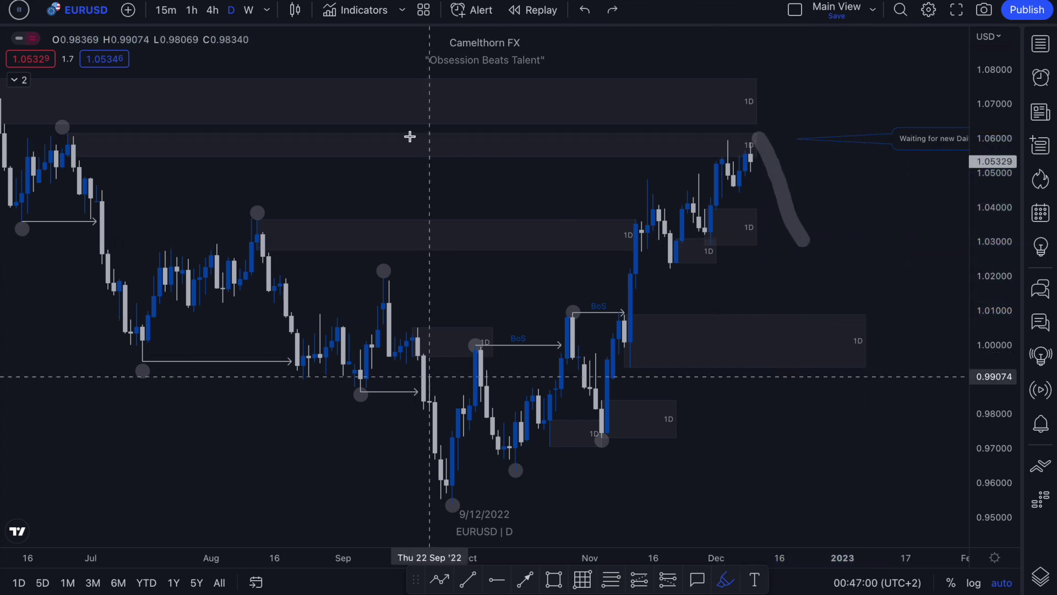
key(ctrl+z)
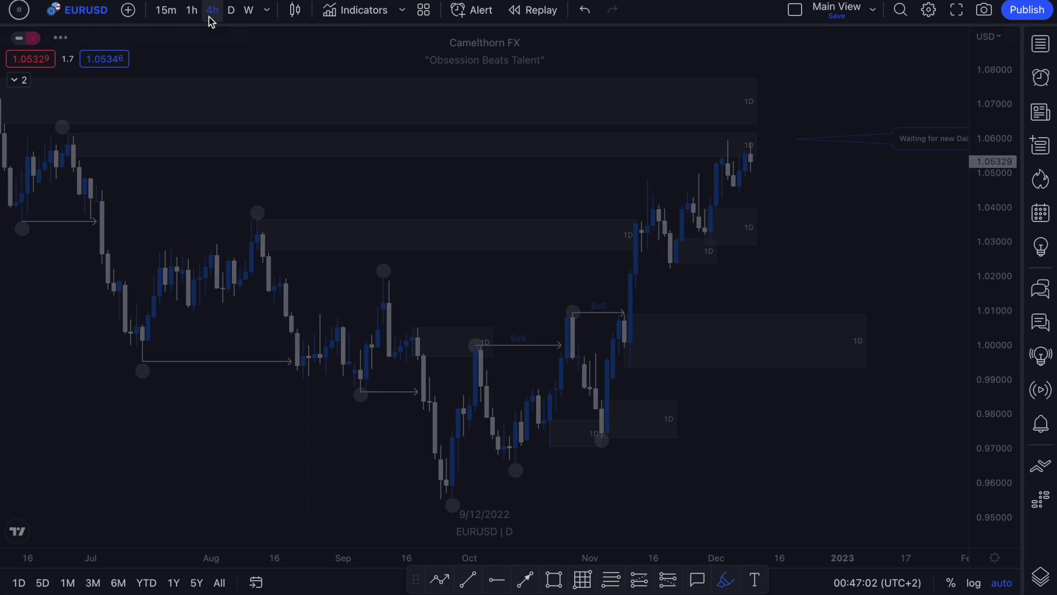